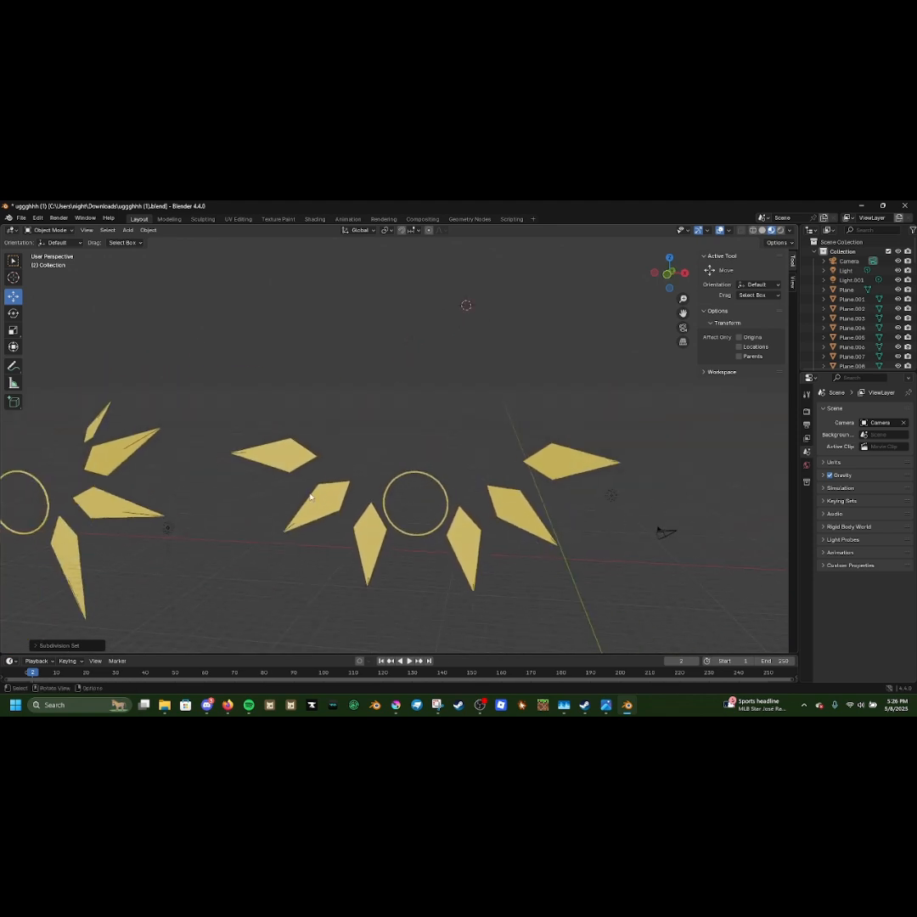
Examine the finished yellow halo designs of rings and kite-shaped spikes already in the scene.
middle_click_drag(252, 496, 276, 482, "ctrl")
middle_click_drag(144, 500, 615, 350, "shift")
middle_click_drag(333, 469, 742, 544)
scroll(357, 480, "down", 4)
scroll(357, 480, "down", 3)
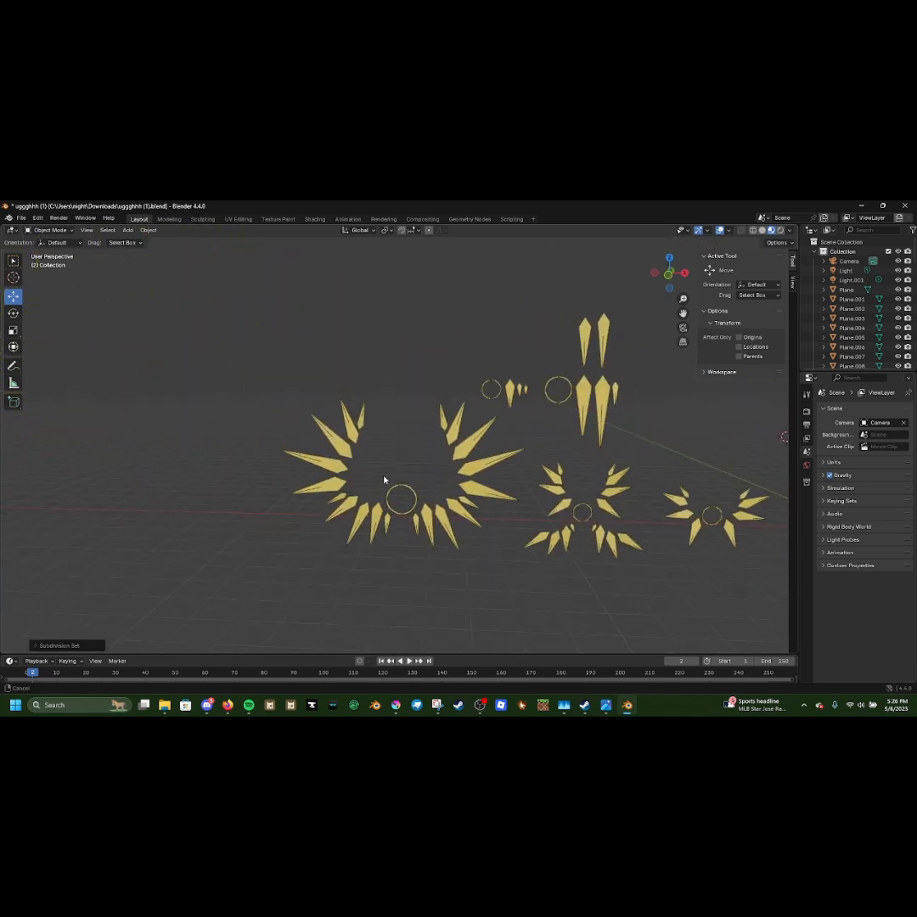
middle_click_drag(436, 479, 369, 470, "shift")
middle_click_drag(583, 481, 571, 485, "shift")
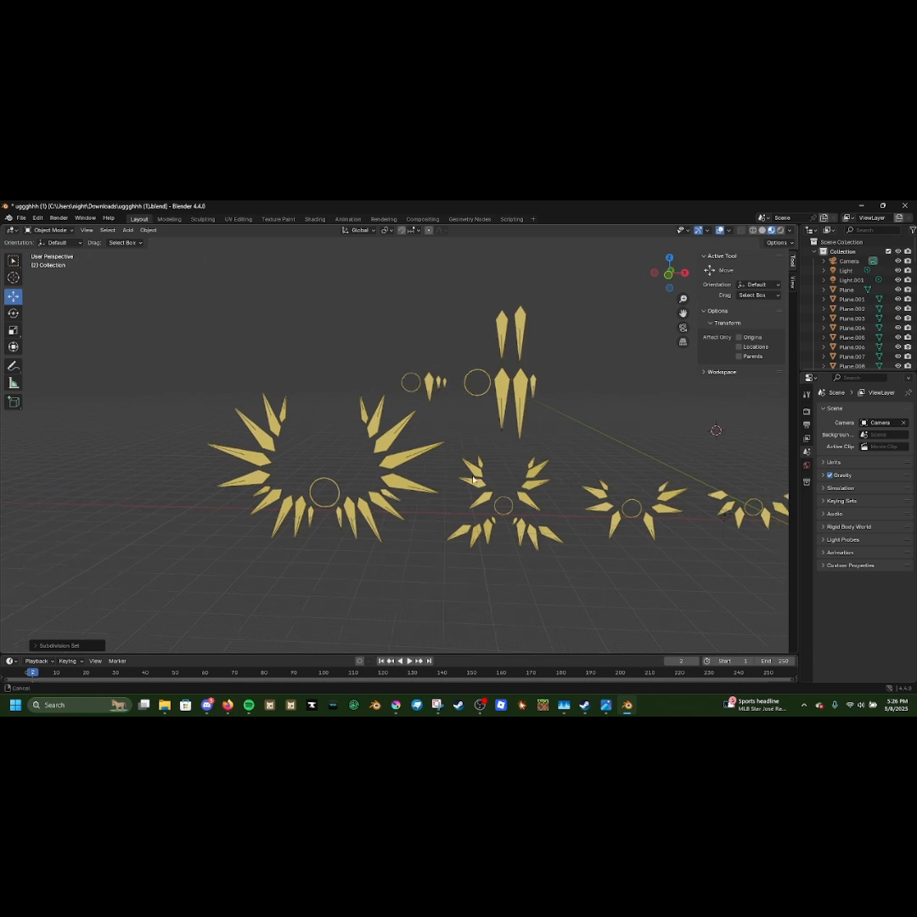
middle_click_drag(465, 491, 168, 501, "shift")
middle_click_drag(525, 415, 272, 459, "shift")
Add a mesh plane and move it along X to about 57 m, into empty space beside the yellow designs.
left_click(129, 232)
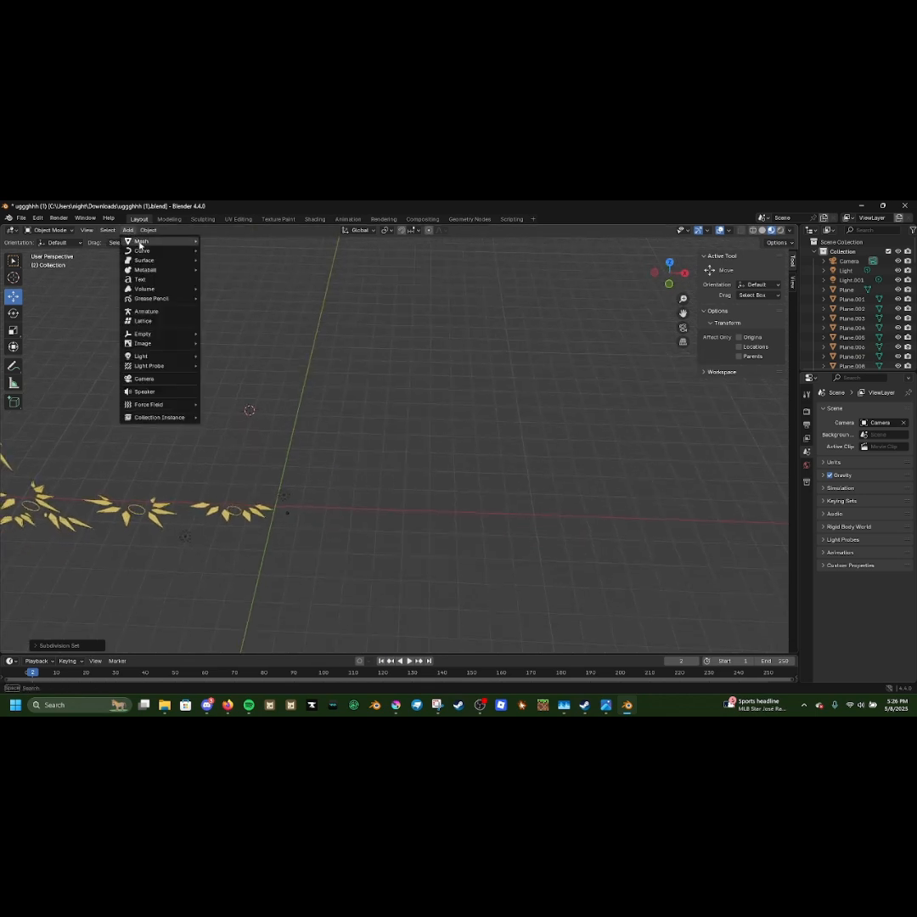
mouse_move(149, 244)
left_click(222, 244)
middle_click_drag(388, 405, 340, 386)
left_click_drag(280, 389, 470, 389)
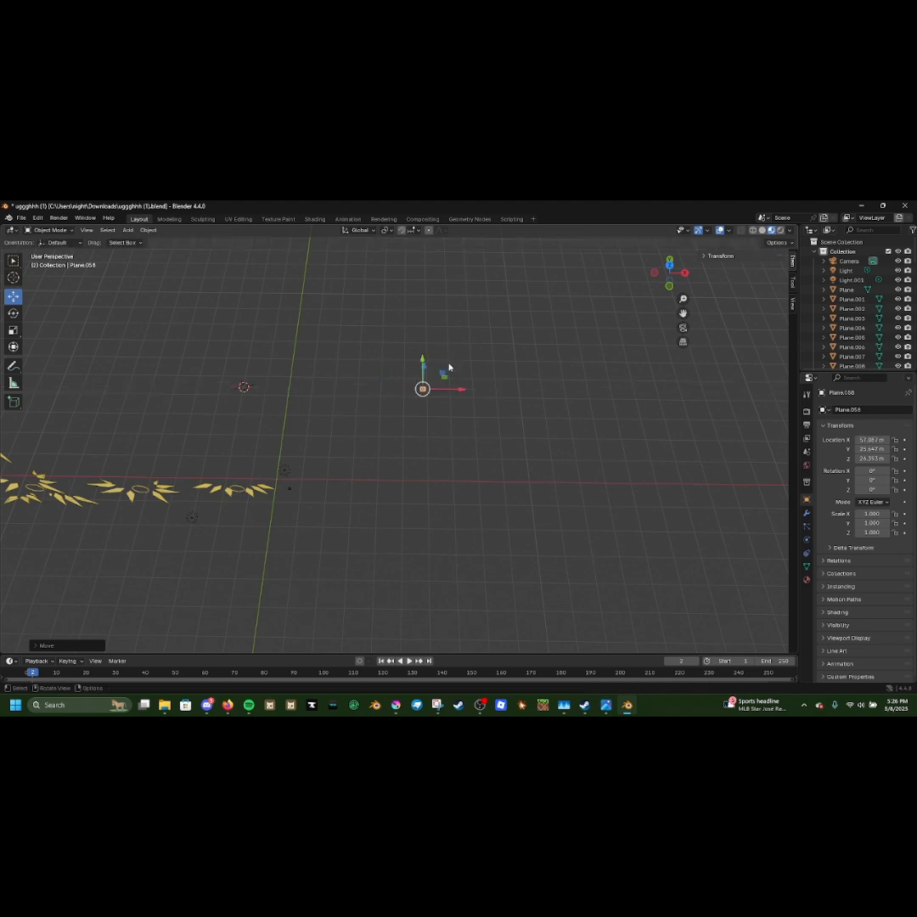
middle_click_drag(470, 389, 482, 472)
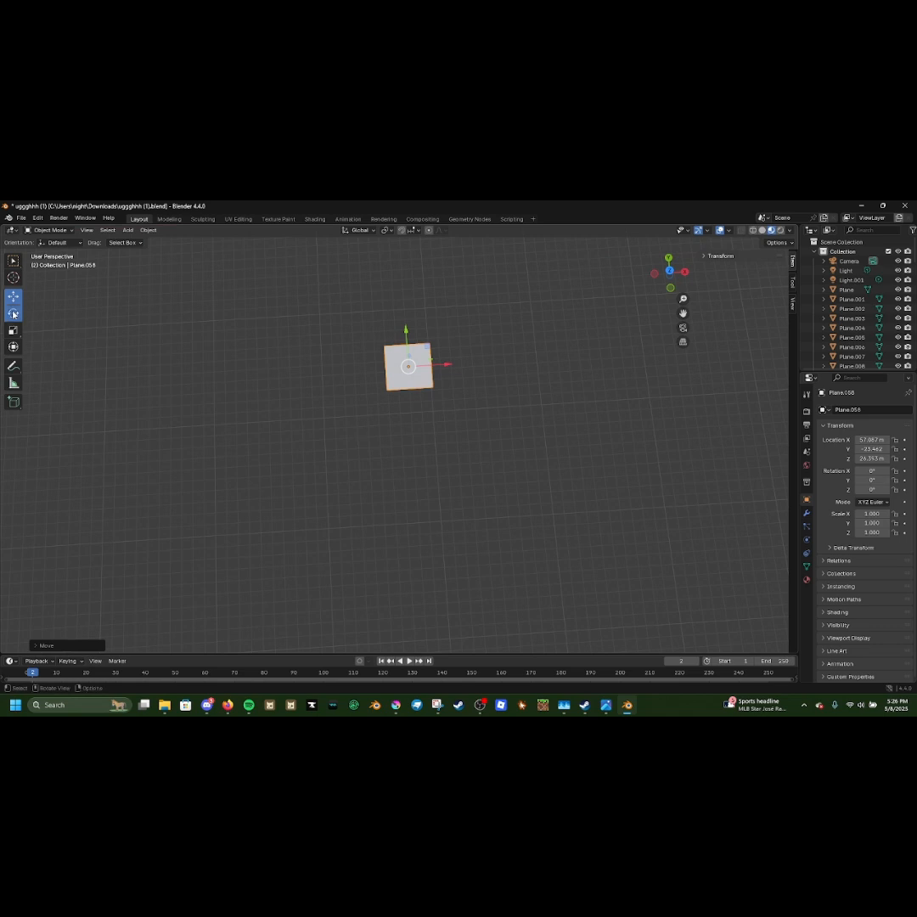
left_click(14, 315)
left_click_drag(443, 382, 419, 341)
key("ctrl+z")
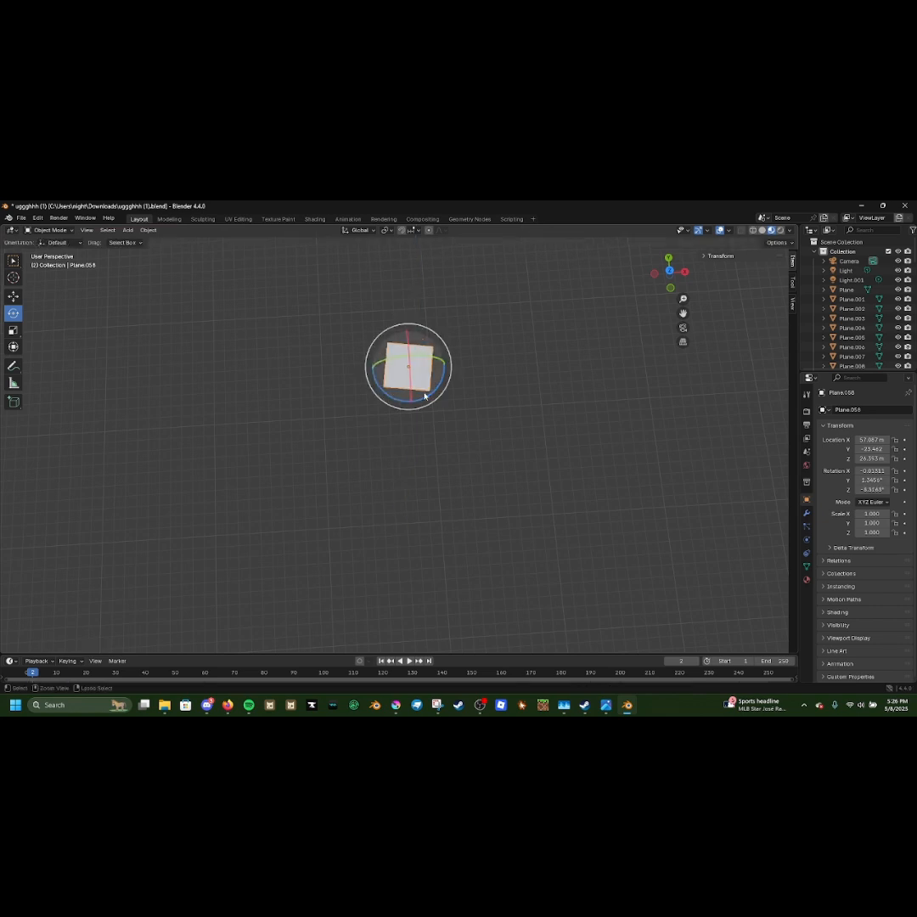
key("ctrl+z")
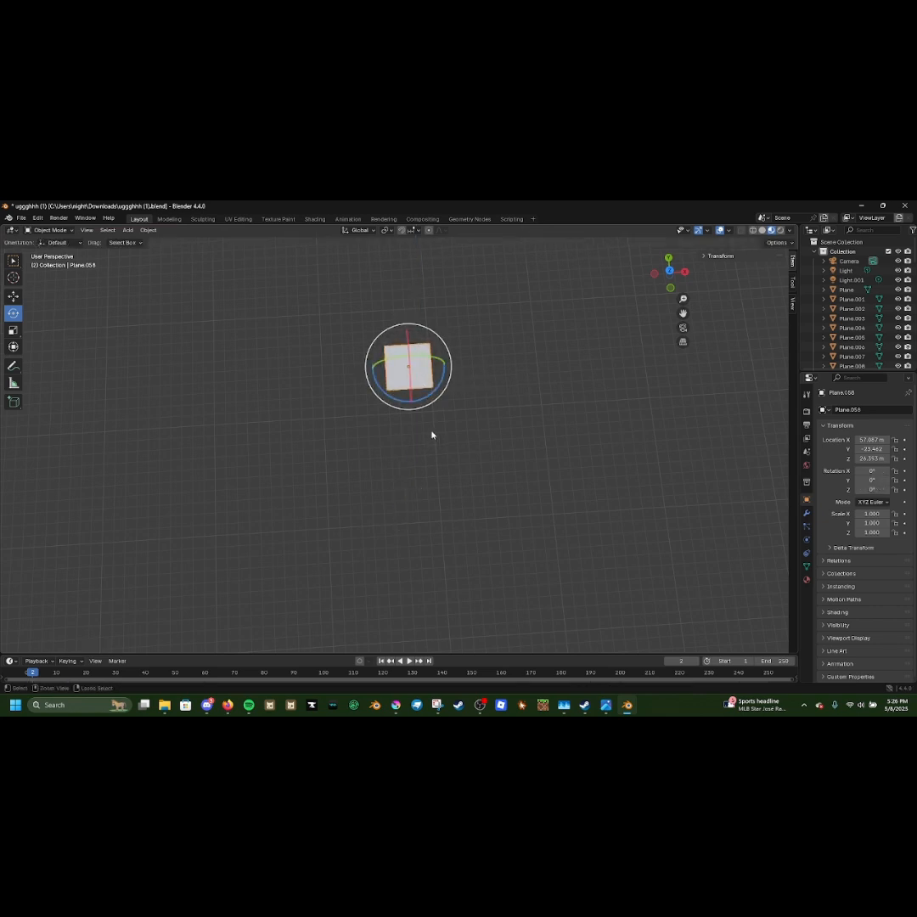
mouse_move(435, 393)
left_mouse_down()
mouse_move(412, 425)
mouse_move(419, 406)
left_mouse_up()
key("ctrl+z")
key("ctrl+z")
key("ctrl+z")
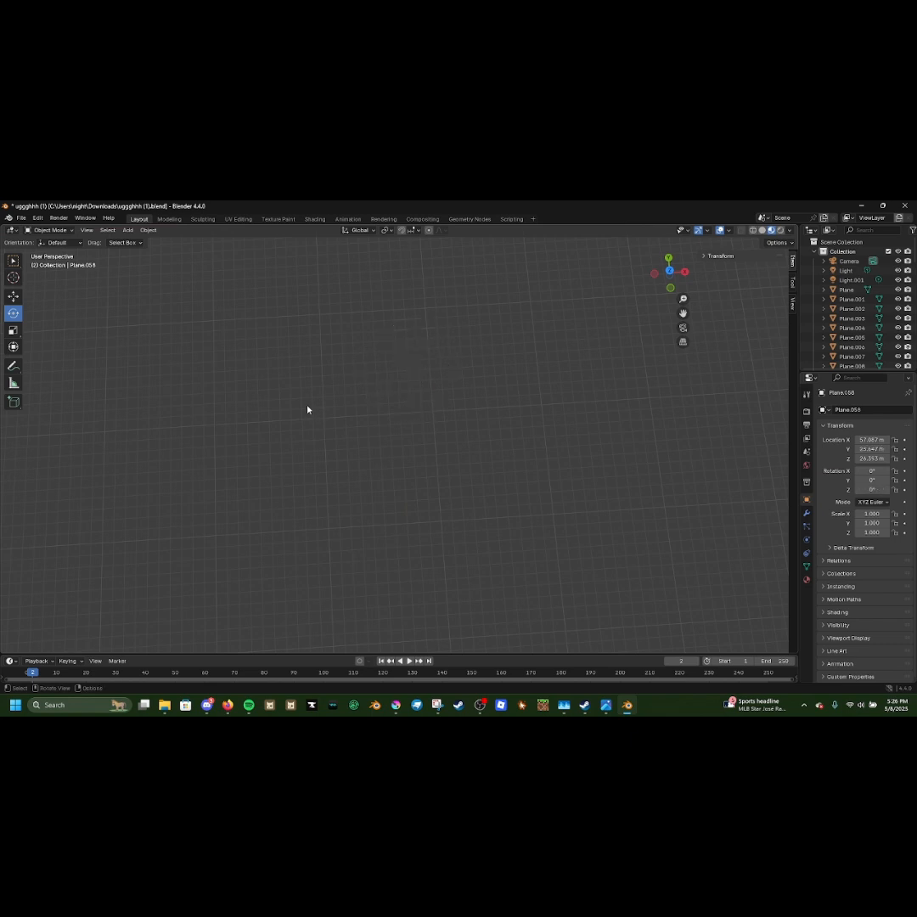
Move the plane to about -11.4 m in Y and 27.4 m in Z.
key("KP_Decimal")
middle_click_drag(467, 368, 399, 399)
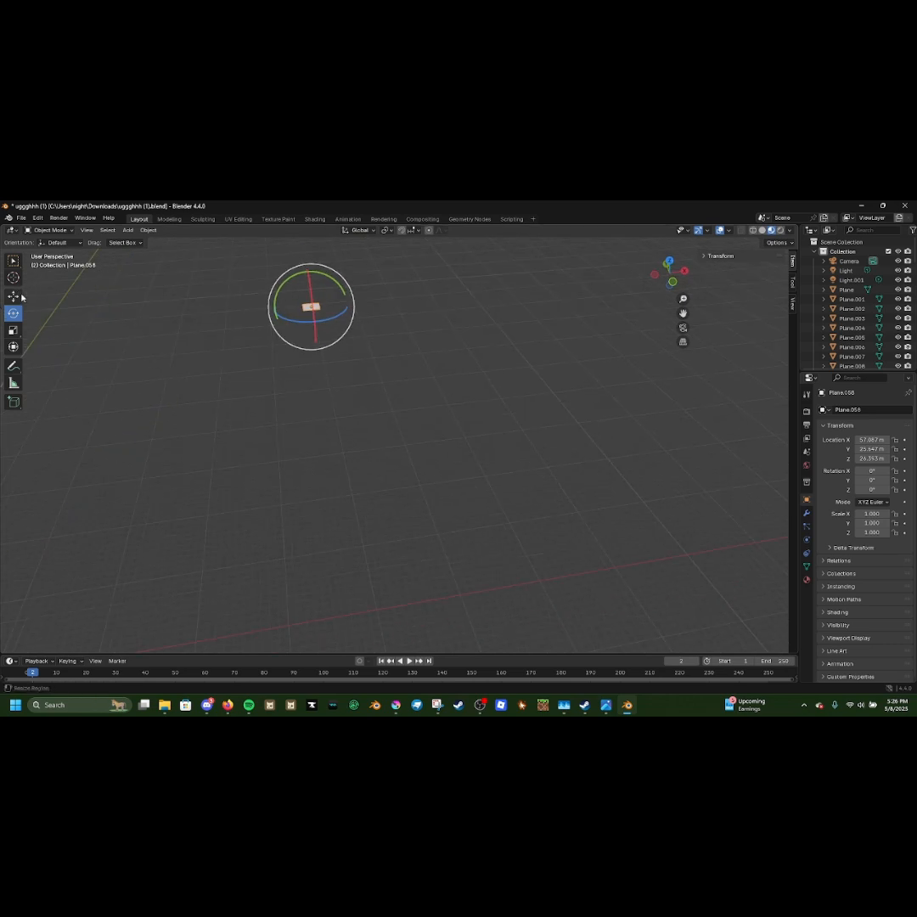
left_click(13, 296)
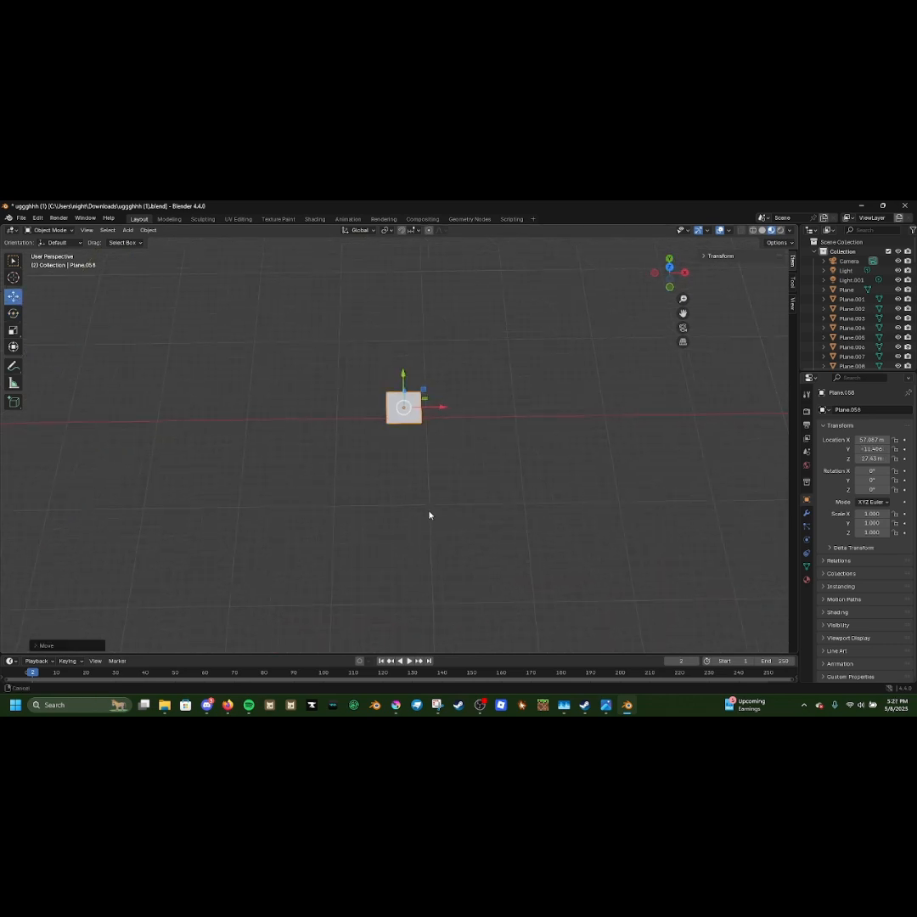
middle_click_drag(429, 516, 424, 519, "shift")
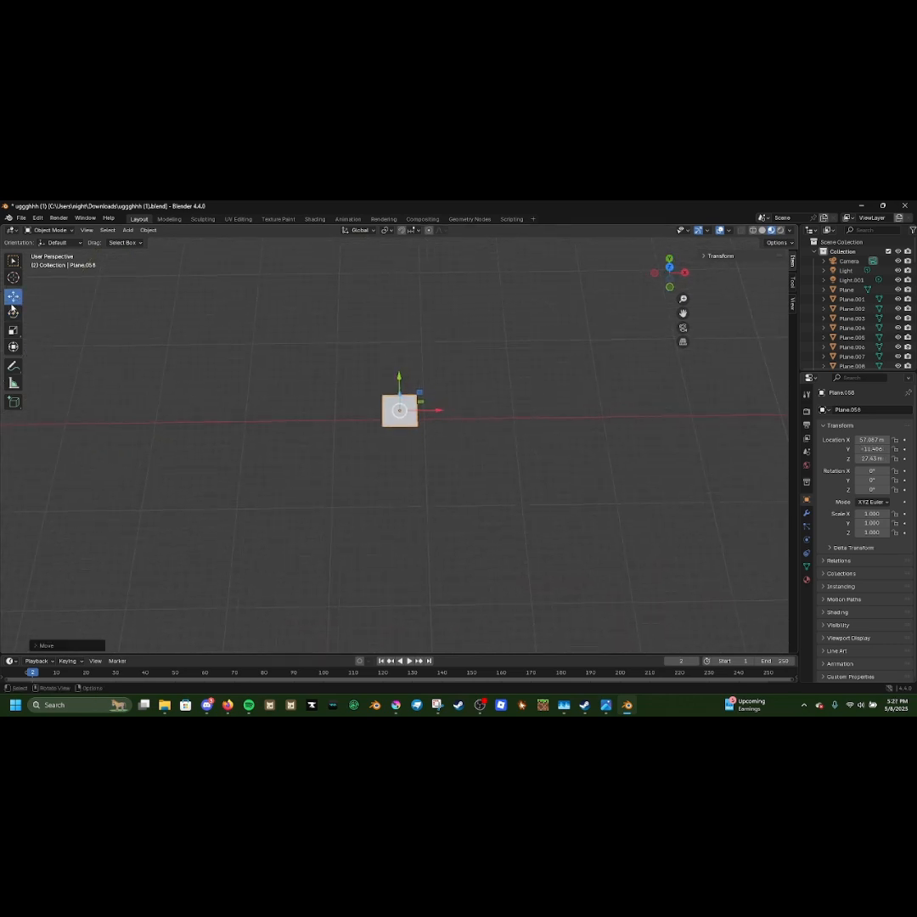
Rotate the plane by -45° about the Z axis to form a diamond.
left_click(13, 313)
left_click_drag(432, 426, 406, 467)
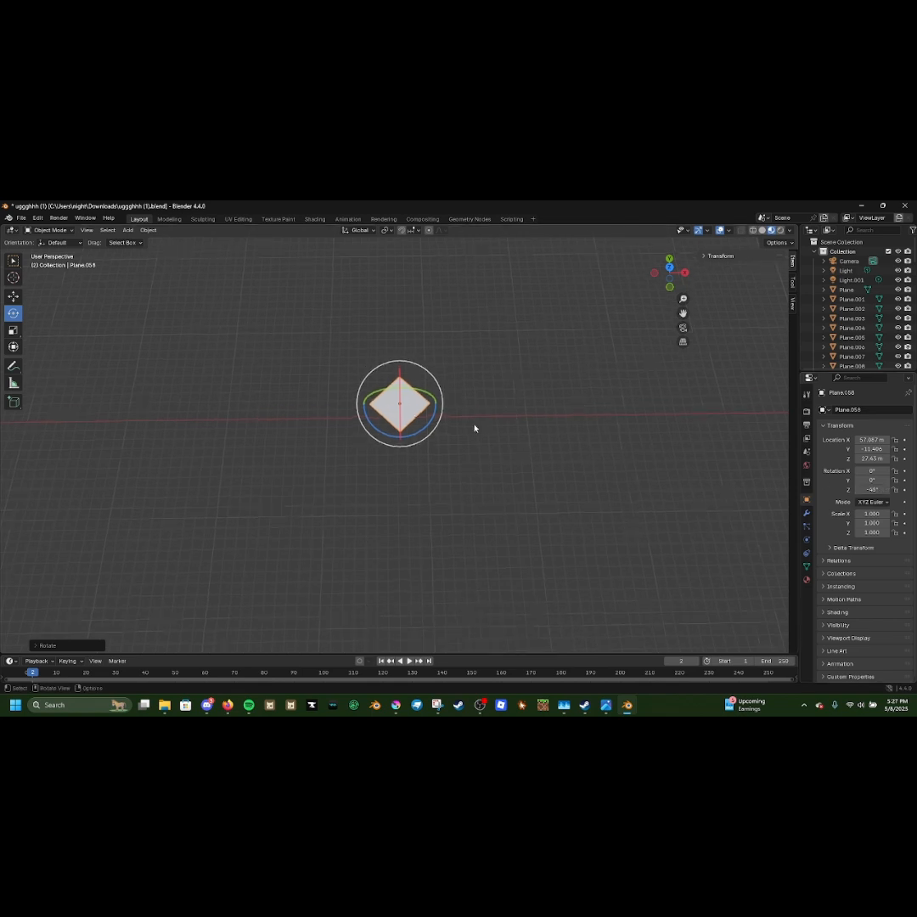
scroll(473, 436, "down", 3)
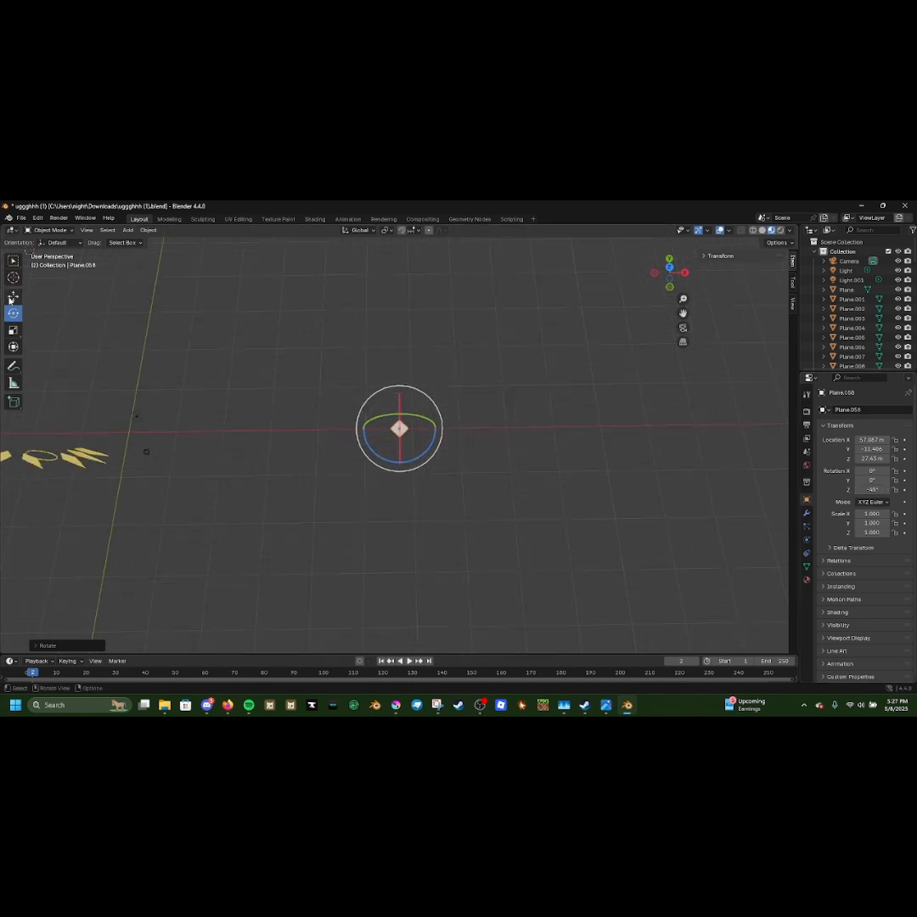
Move the diamond plane to about -9.2 m in Y and raise it to about 53.7 m in Z.
left_click(13, 296)
left_click_drag(401, 401, 431, 384)
mouse_move(431, 385)
middle_mouse_down()
mouse_move(433, 354)
mouse_move(430, 364)
middle_mouse_up()
left_click_drag(395, 516, 428, 375)
middle_click_drag(428, 375, 487, 329)
scroll(393, 493, "up", 3)
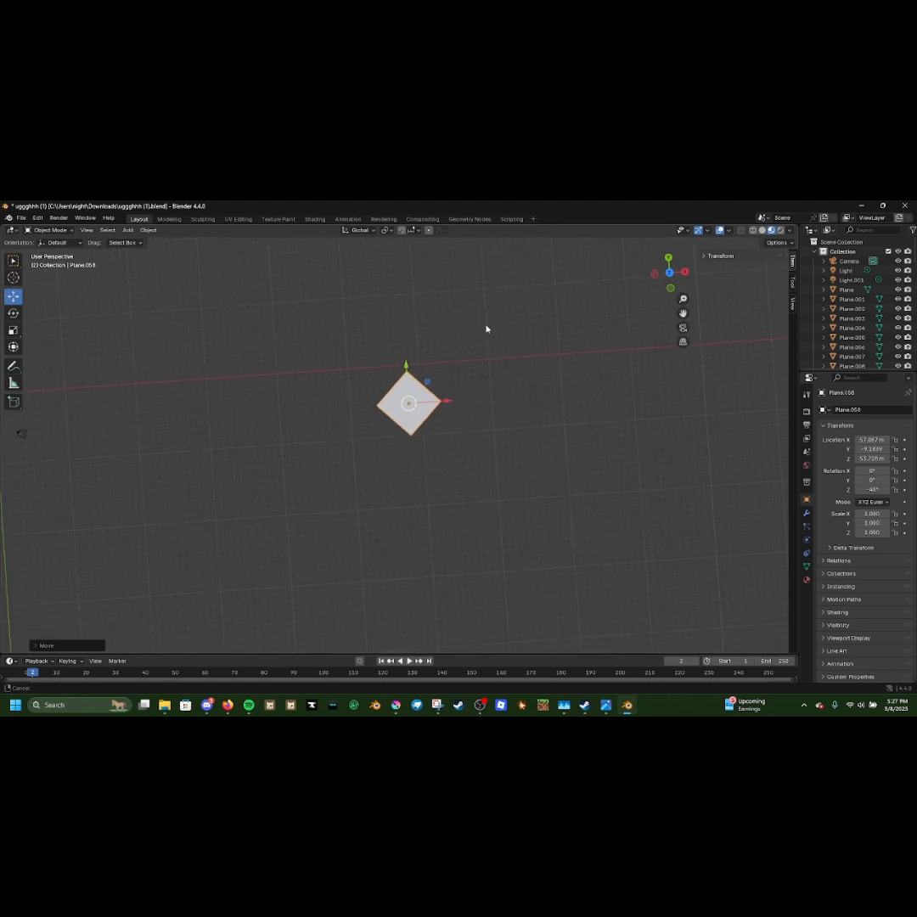
middle_click_drag(454, 375, 451, 367)
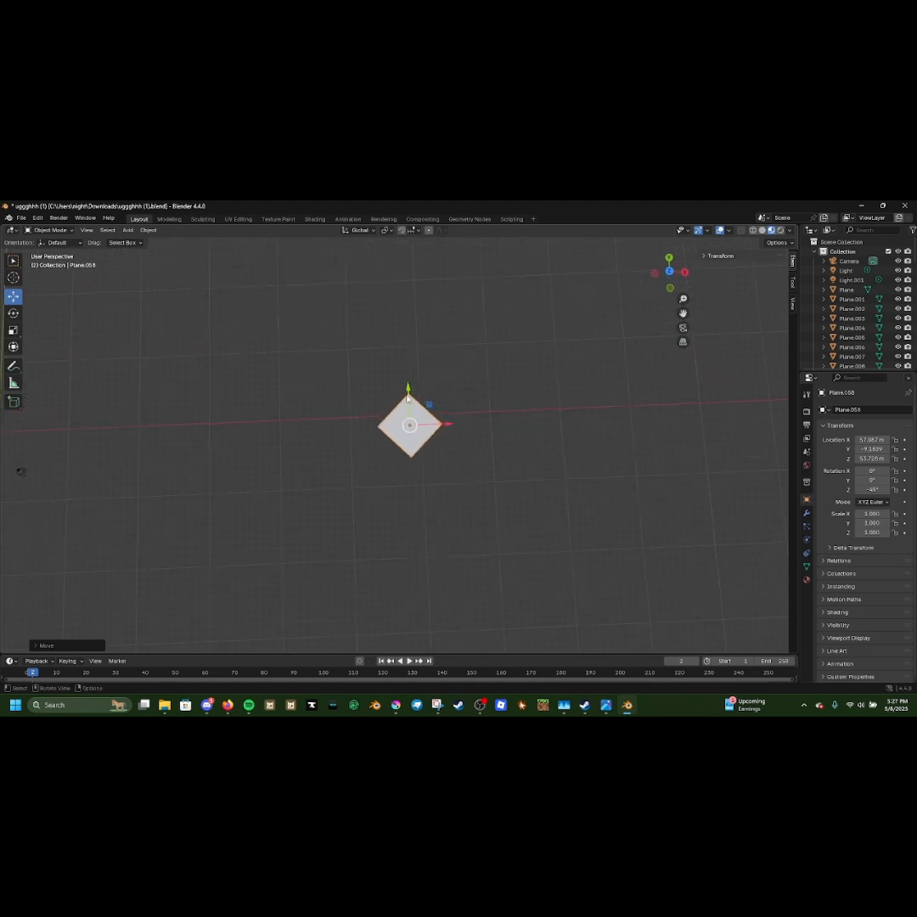
In Edit Mode, move the diamond's lower vertex down along Y to stretch it into a long point.
key("Tab")
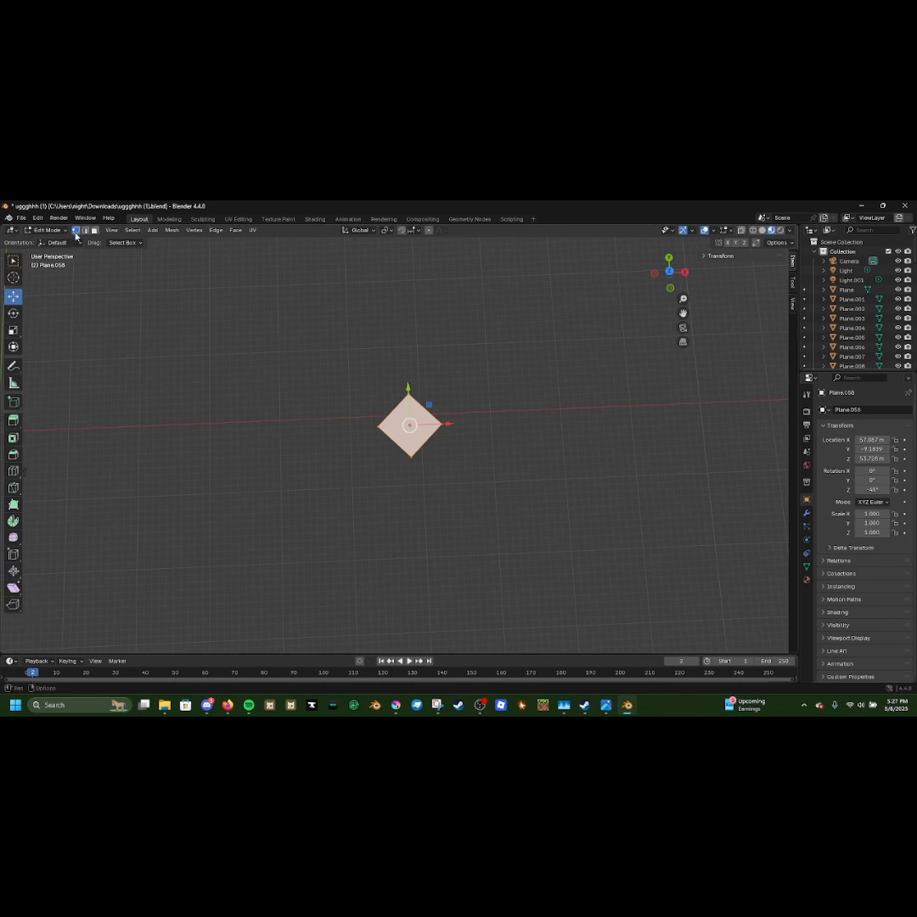
left_click(433, 501)
left_click_drag(396, 453, 430, 469)
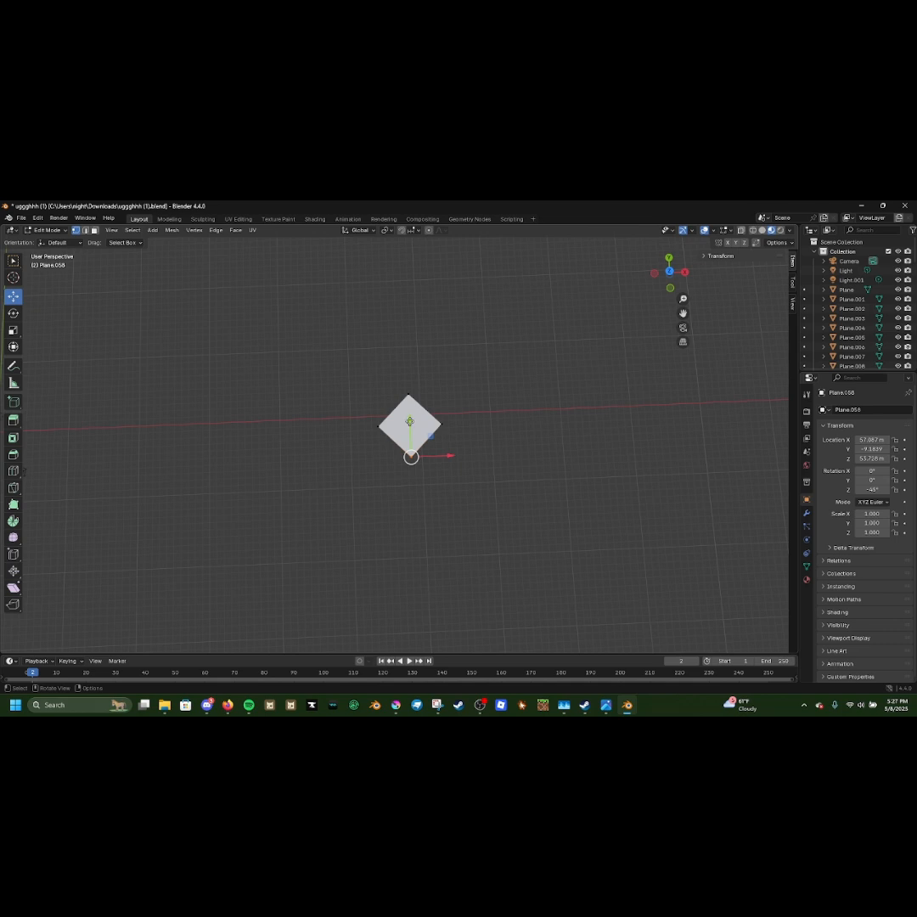
left_click_drag(409, 421, 409, 496)
Move the three upper vertices up along Y to lengthen the kite shape, and return to Object Mode.
left_click(340, 381)
left_click_drag(339, 365, 466, 436)
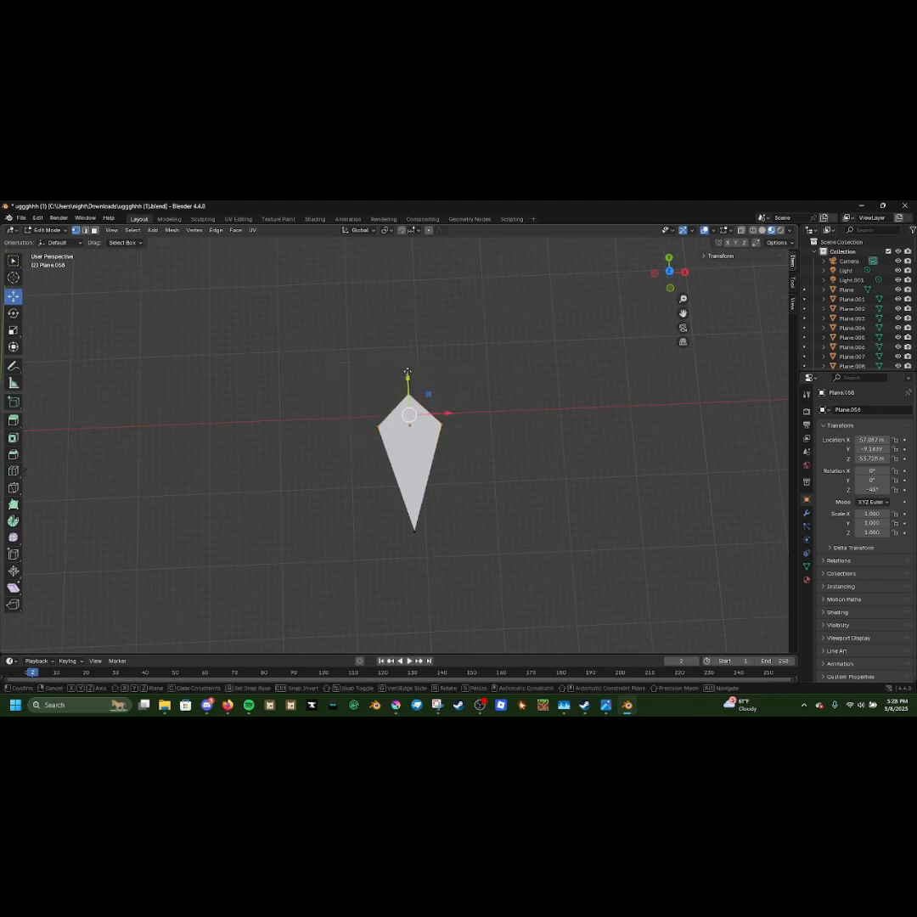
left_click_drag(406, 377, 479, 424)
left_click(459, 409)
left_click_drag(409, 356, 407, 337)
mouse_move(471, 378)
middle_mouse_down()
mouse_move(394, 317)
mouse_move(520, 395)
mouse_move(495, 438)
mouse_move(476, 368)
mouse_move(449, 369)
mouse_move(458, 372)
middle_mouse_up()
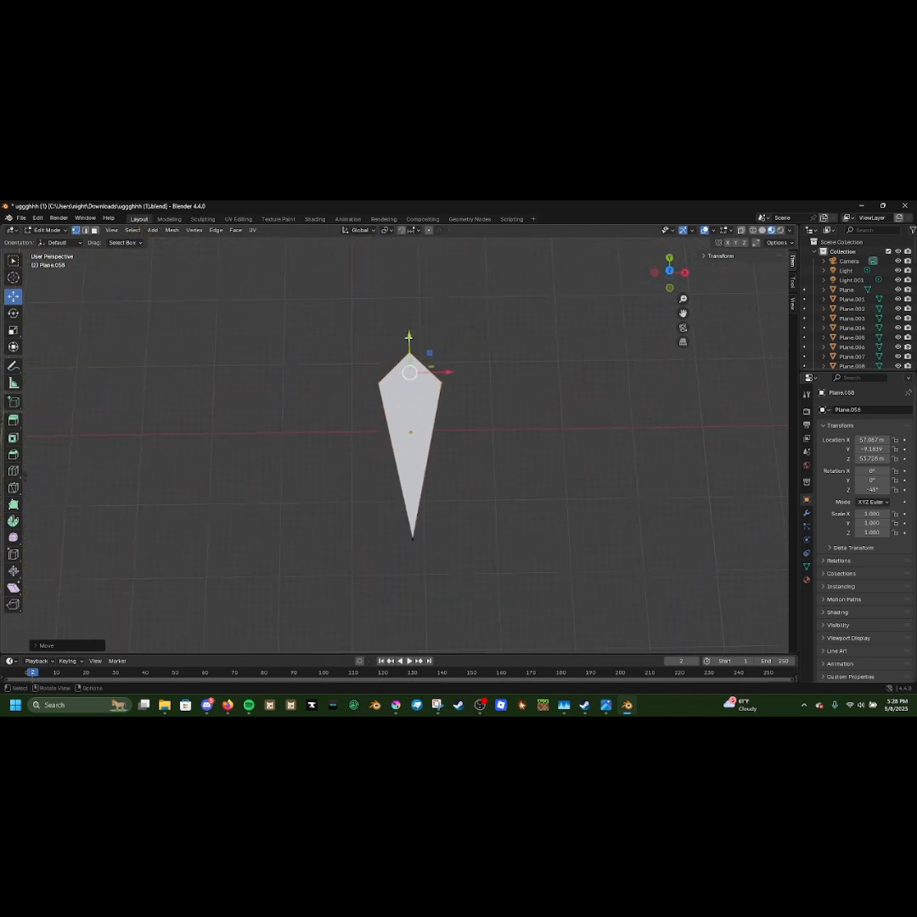
left_click_drag(409, 337, 432, 348)
left_click(507, 433)
mouse_move(507, 433)
middle_mouse_down()
mouse_move(510, 457)
mouse_move(510, 431)
middle_mouse_up()
key("Tab")
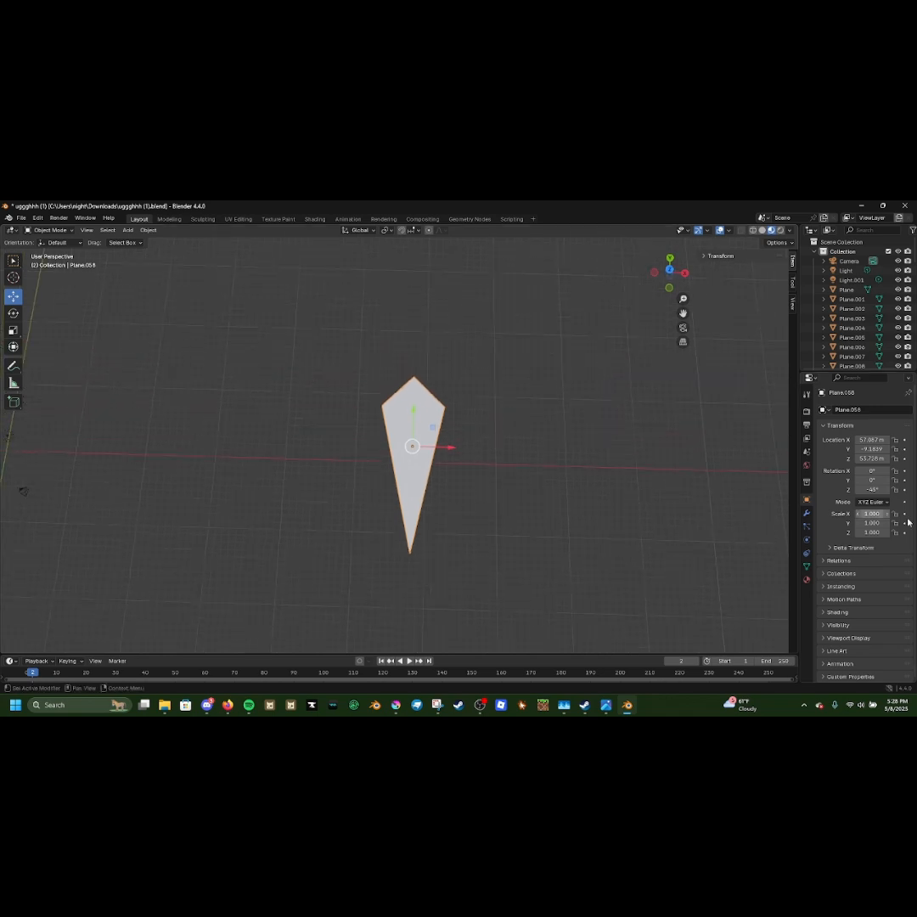
Create a new material for the kite-shaped plane with a fully saturated blue base color.
left_click(808, 582)
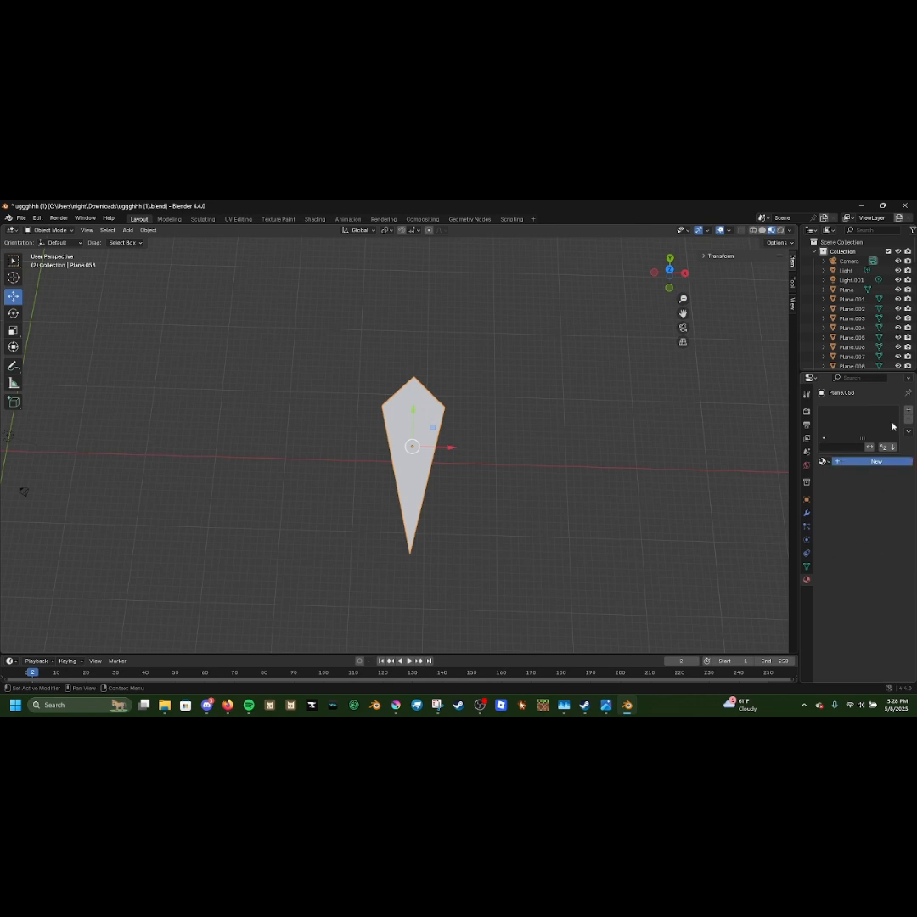
left_click(875, 460)
left_click(881, 521)
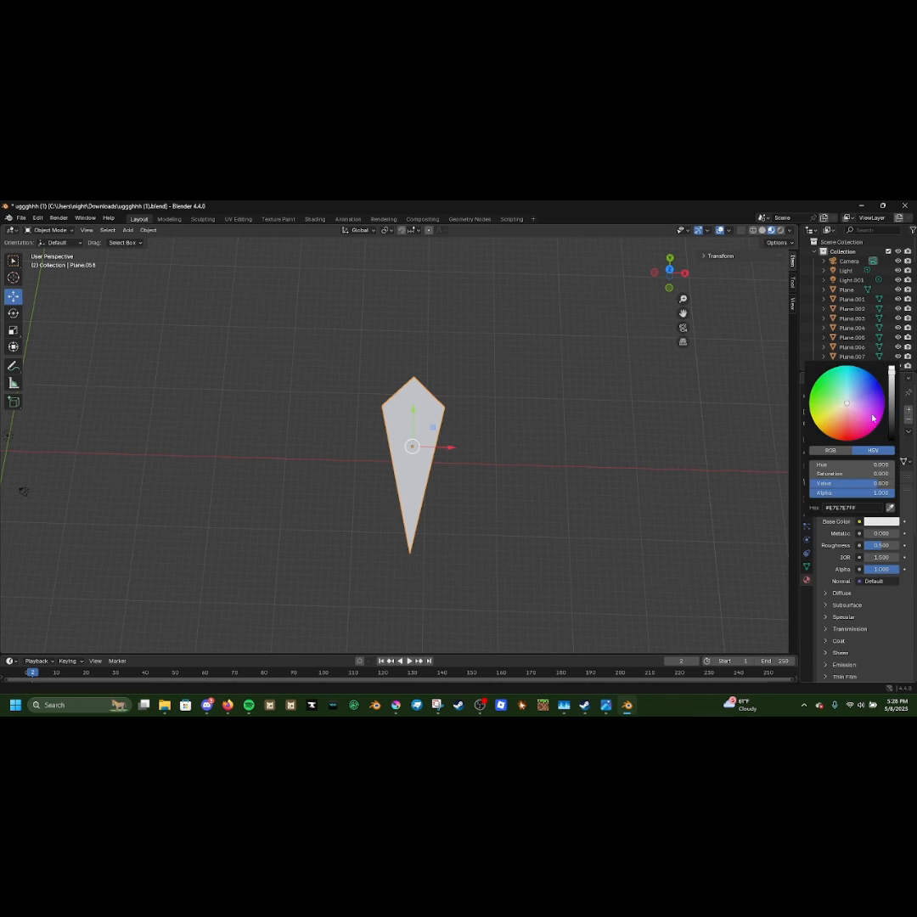
left_click(879, 384)
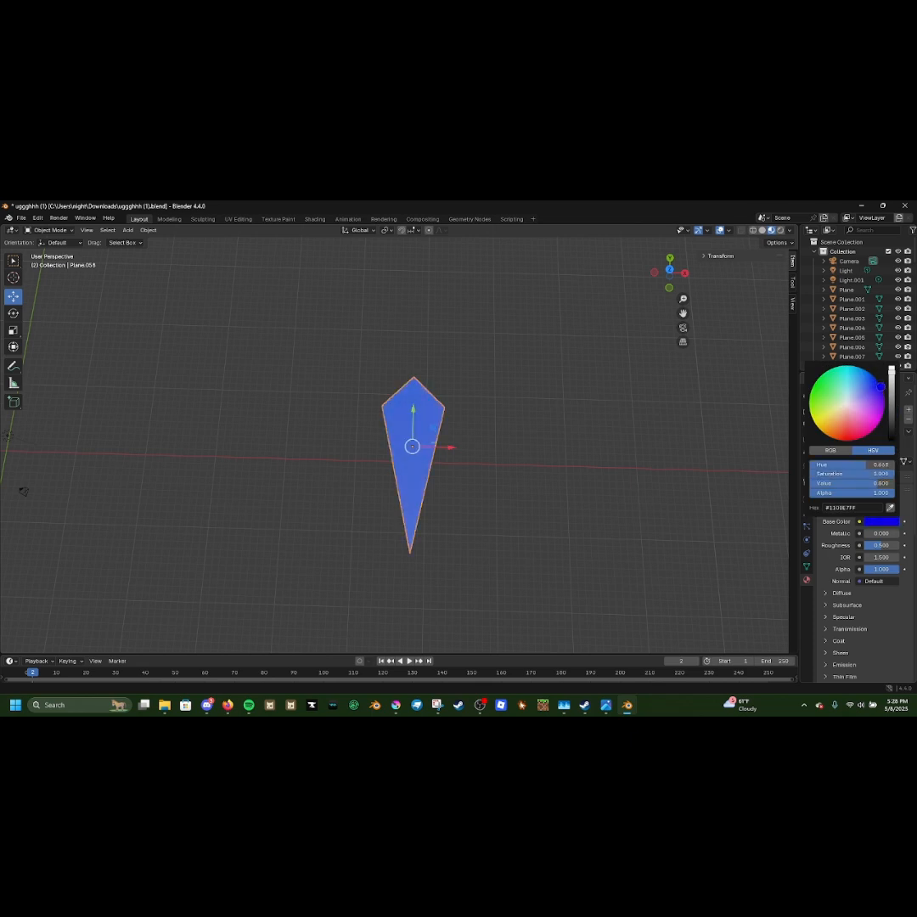
left_click(605, 469)
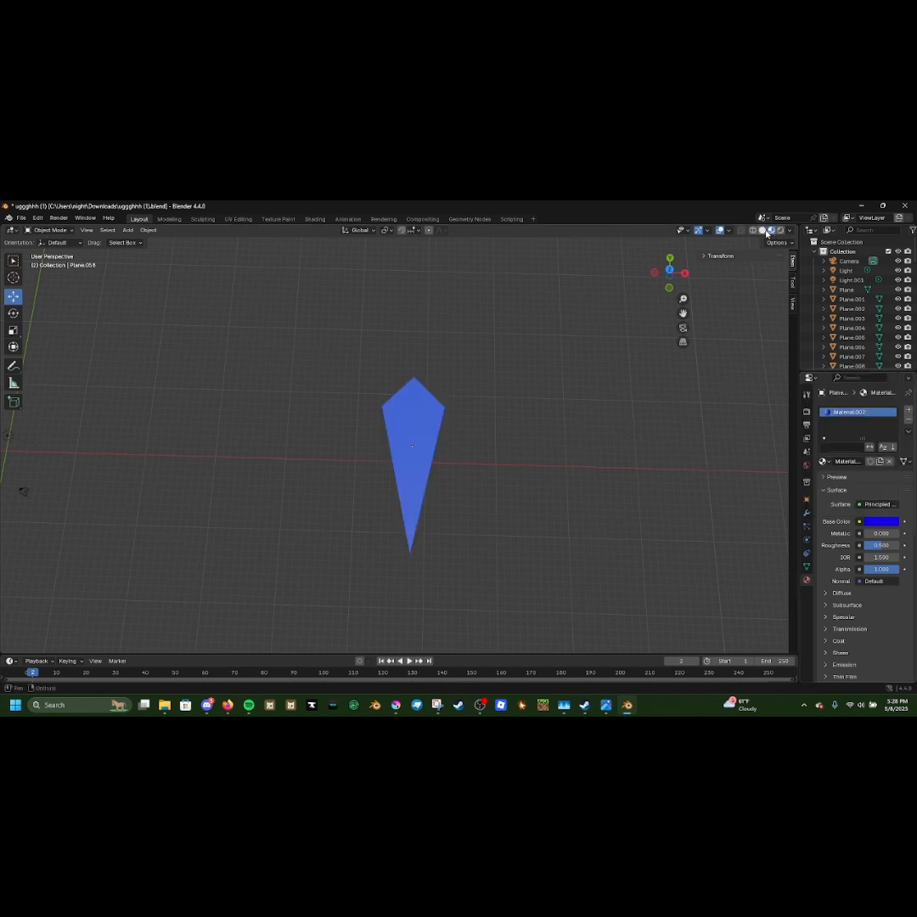
Compare the kite in solid shading with its look in material preview.
left_click(763, 230)
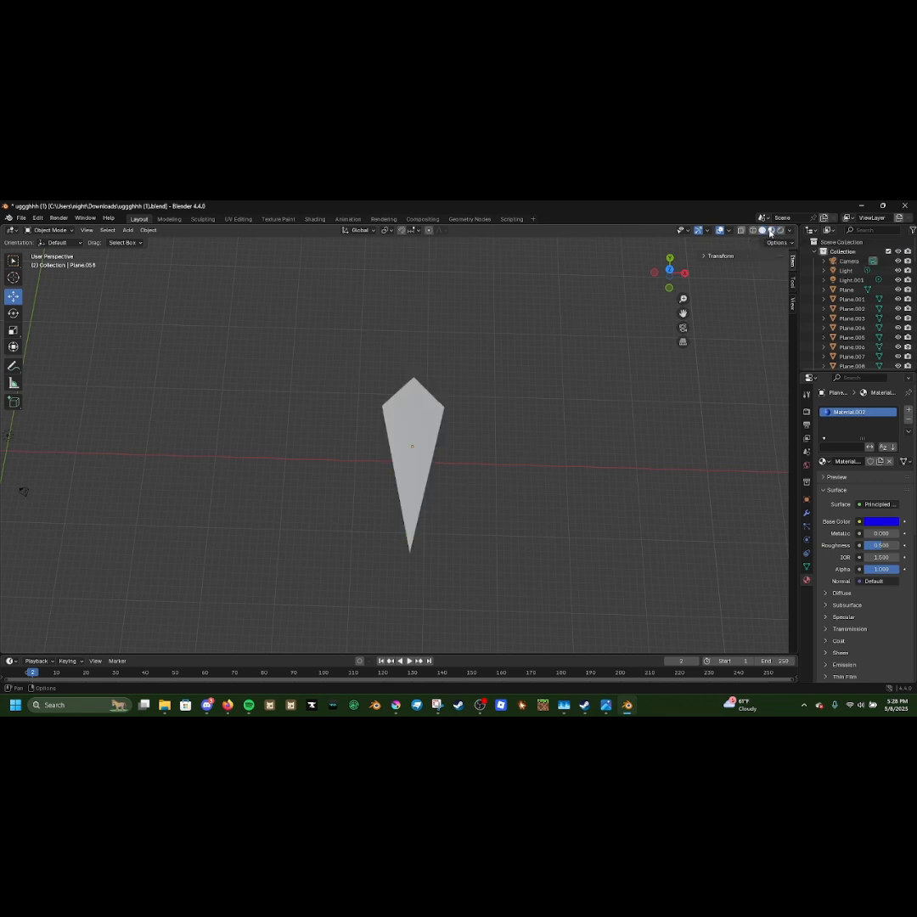
left_click(771, 230)
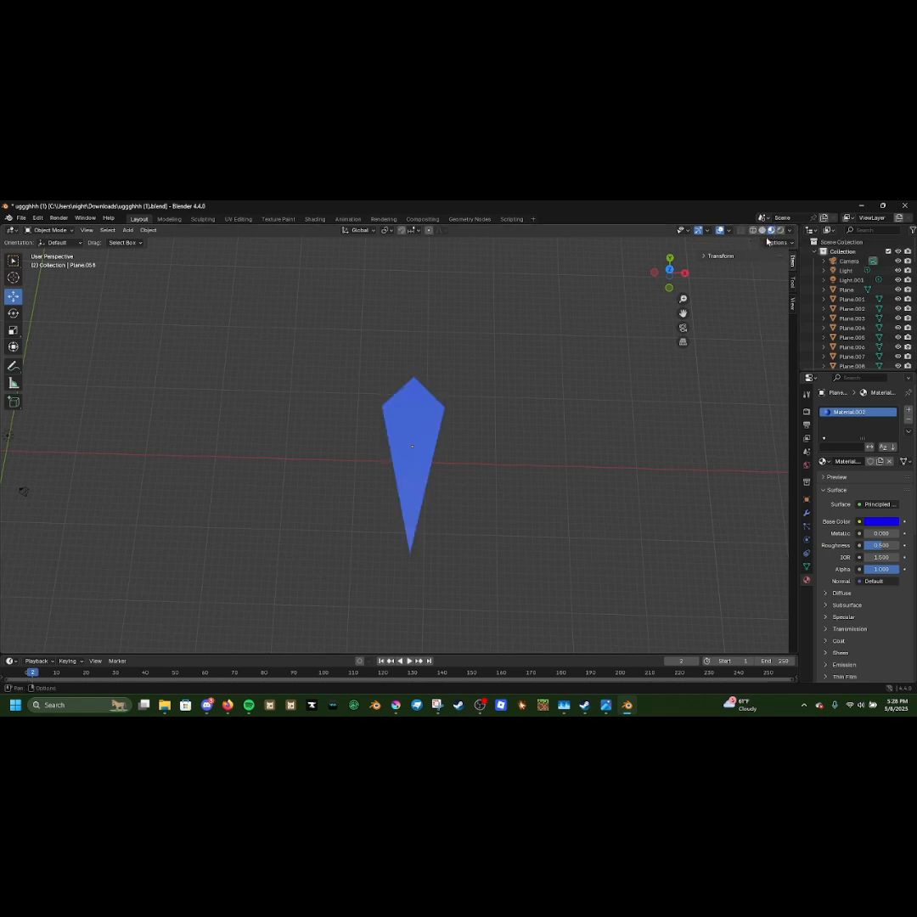
middle_click_drag(523, 494, 489, 547)
middle_click_drag(489, 466, 116, 219, "shift")
scroll(426, 534, "down", 3)
left_click(128, 230)
mouse_move(142, 245)
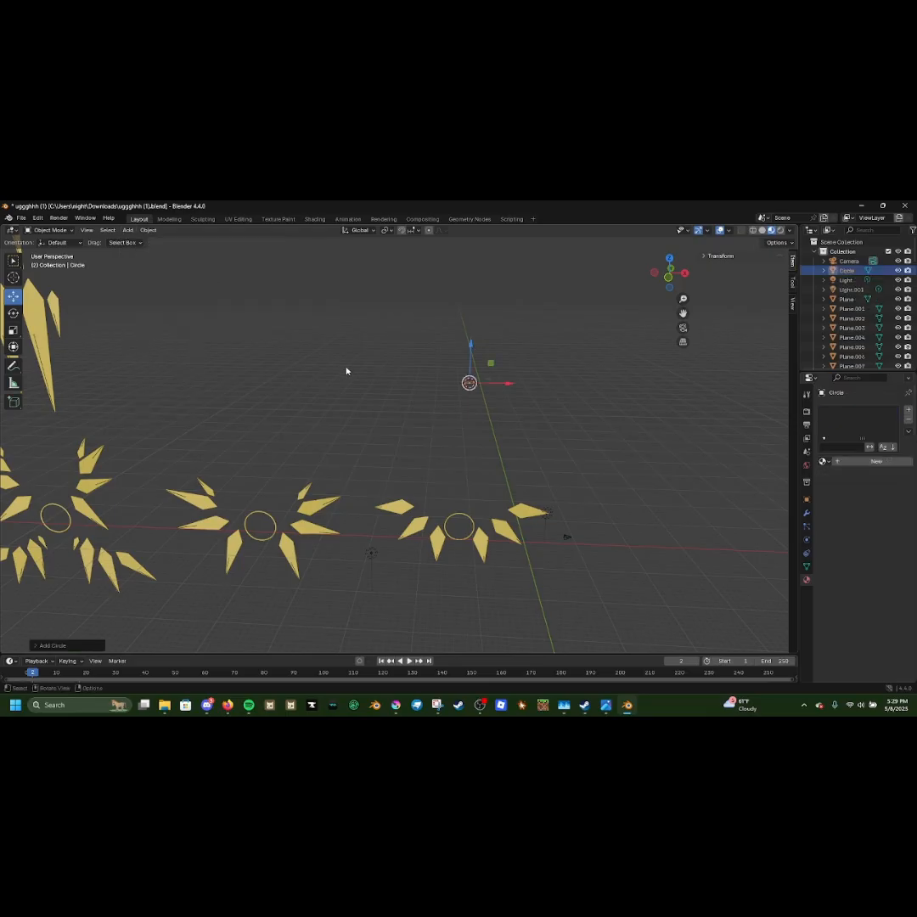
middle_click_drag(346, 370, 384, 304)
left_click_drag(384, 303, 385, 300)
key("ctrl+z")
key("ctrl+z")
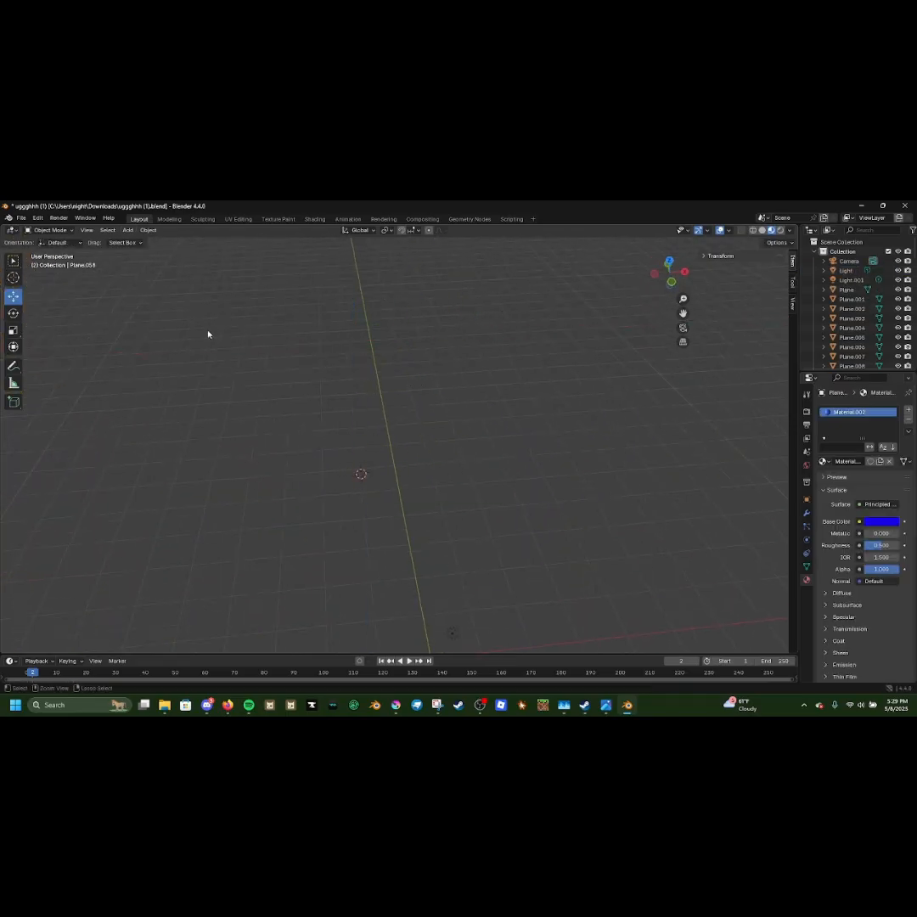
left_click(129, 230)
mouse_move(145, 241)
left_click(222, 260)
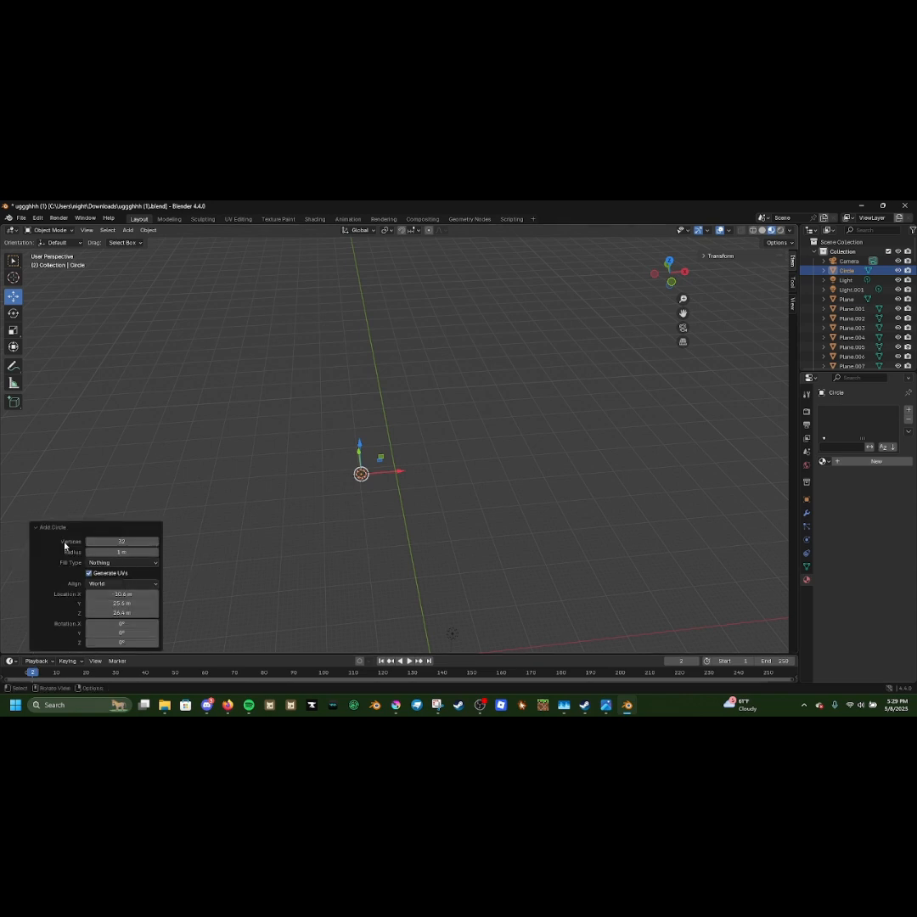
left_click(102, 541)
right_click(102, 541)
right_click(102, 542)
right_click(119, 553)
right_click(130, 594)
left_click(97, 596)
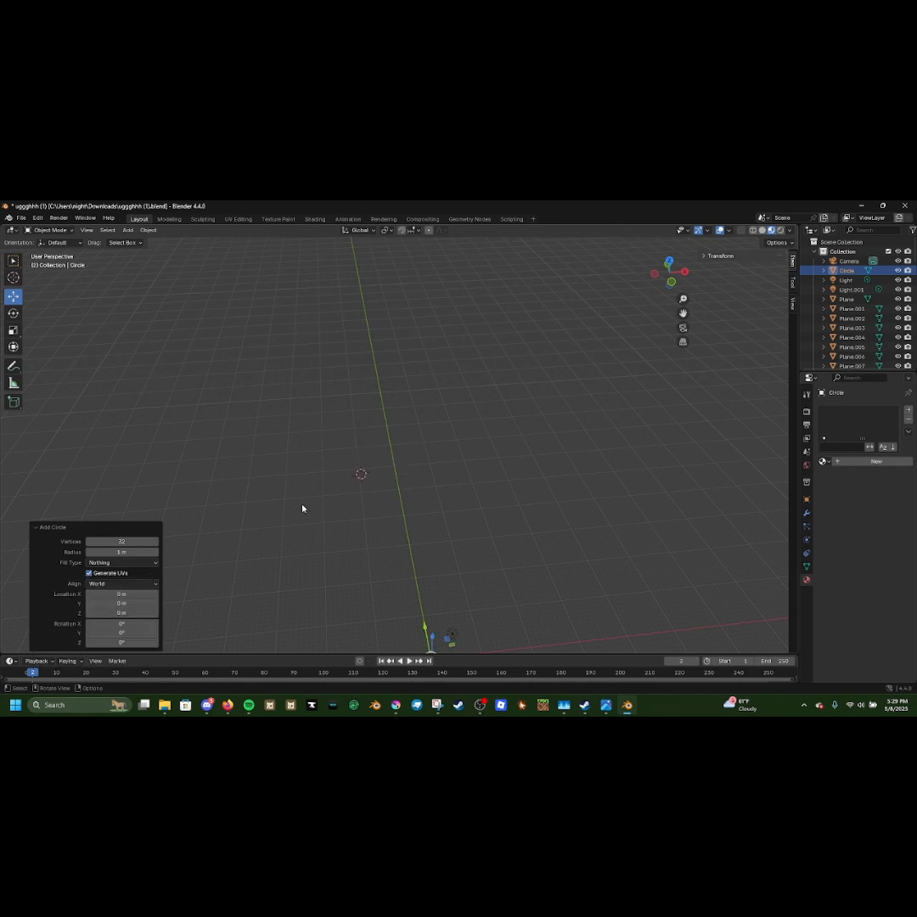
middle_click_drag(435, 460, 478, 462)
right_click(108, 553)
left_click(109, 554)
left_click(119, 553)
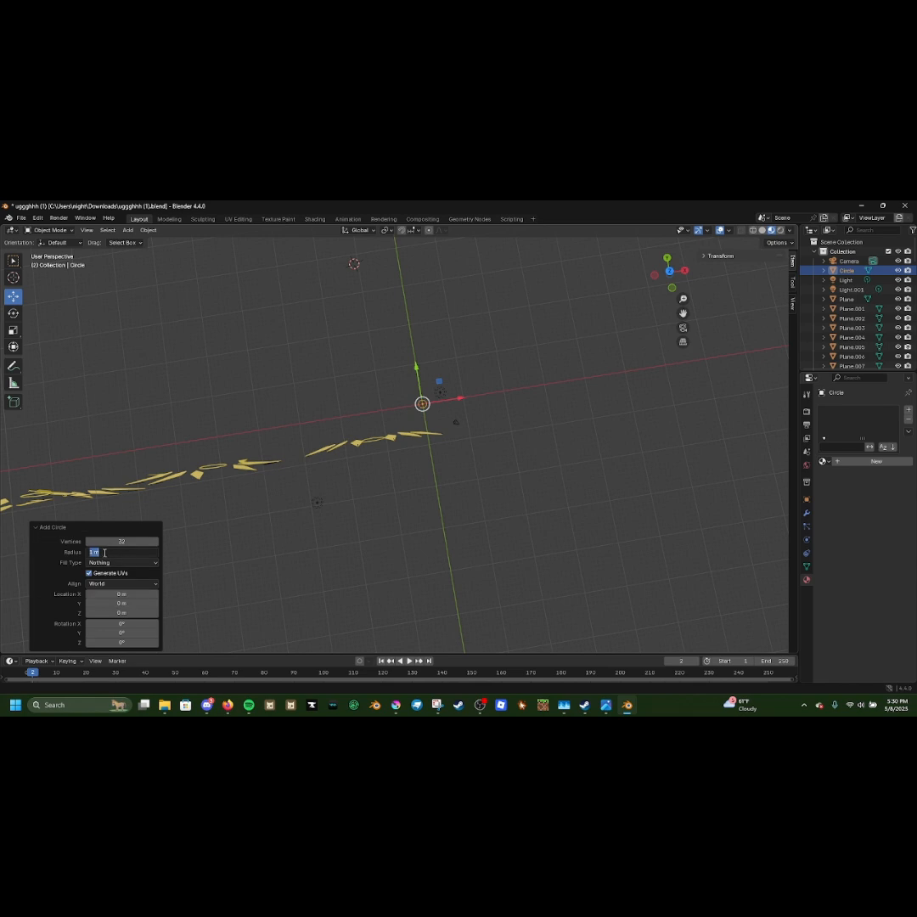
left_click(103, 563)
middle_click_drag(457, 403, 431, 533)
left_click_drag(434, 556, 510, 297)
middle_click_drag(533, 314, 530, 276)
scroll(518, 293, "up", 1)
left_click(472, 341)
right_click(472, 341)
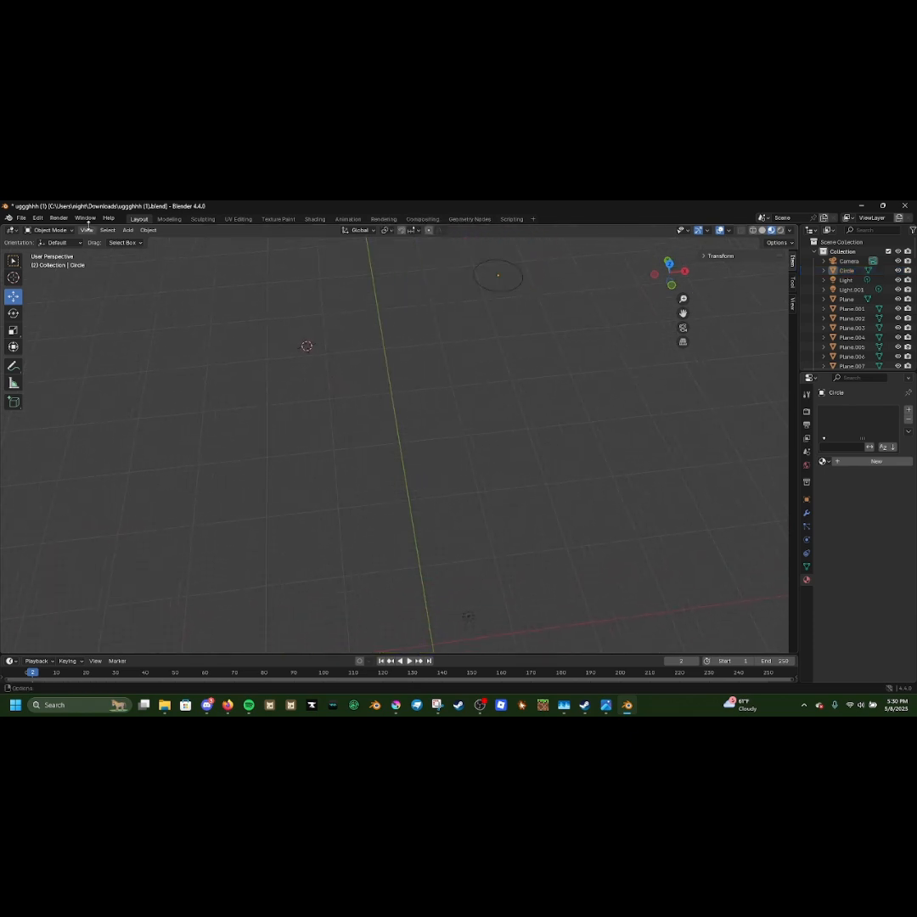
middle_click_drag(468, 471, 473, 442)
left_click_drag(473, 442, 510, 470)
key("Delete")
Add a mesh circle with 32 vertices, try a radius of 10 m, and set the radius to 1 m.
left_click(128, 231)
mouse_move(136, 241)
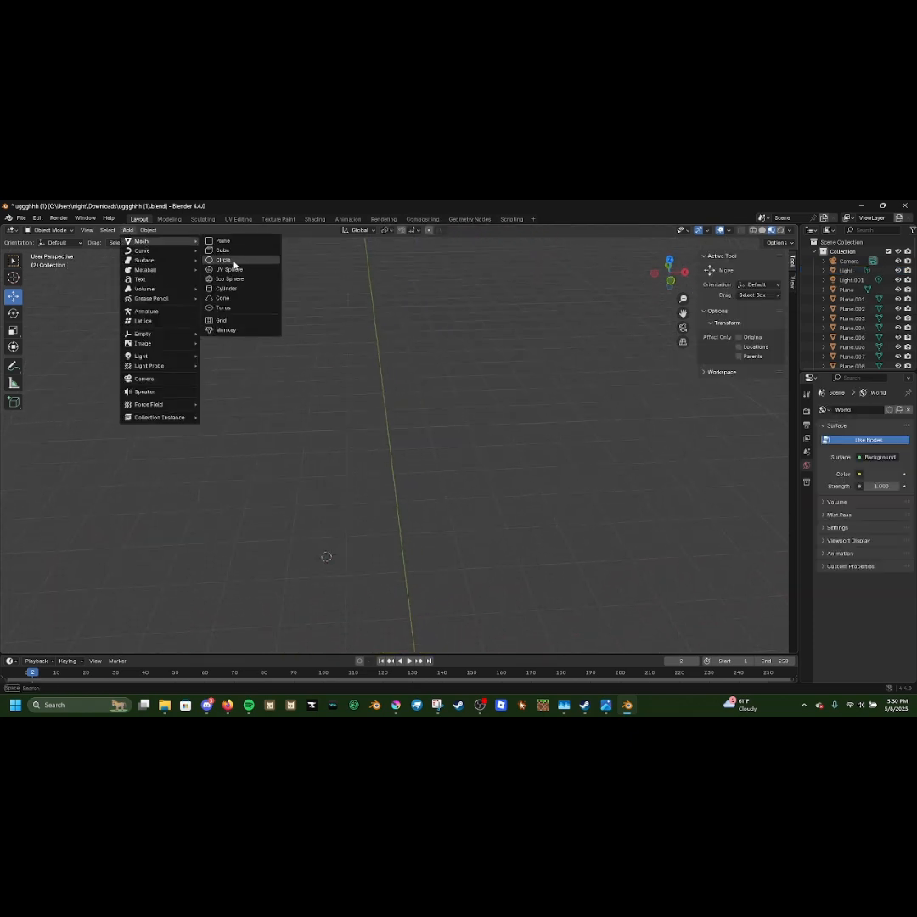
left_click(236, 261)
left_click(125, 543)
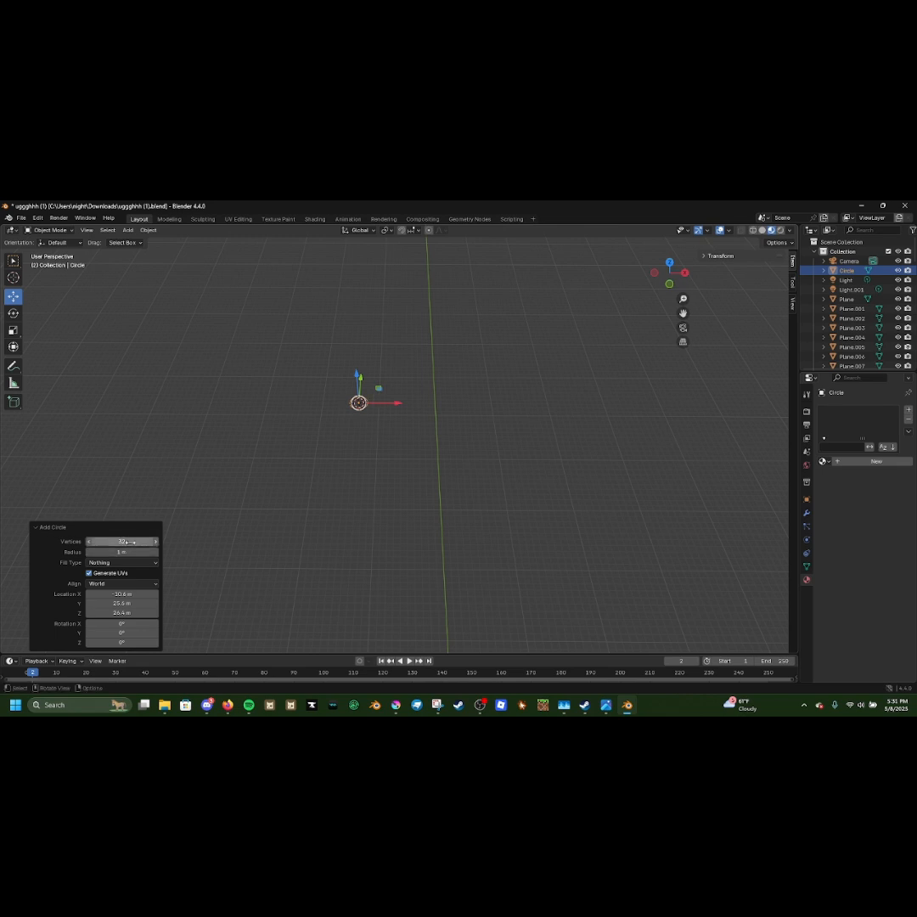
left_click(110, 554)
type("10")
key("Return")
left_click(108, 553)
type("1")
key("Return")
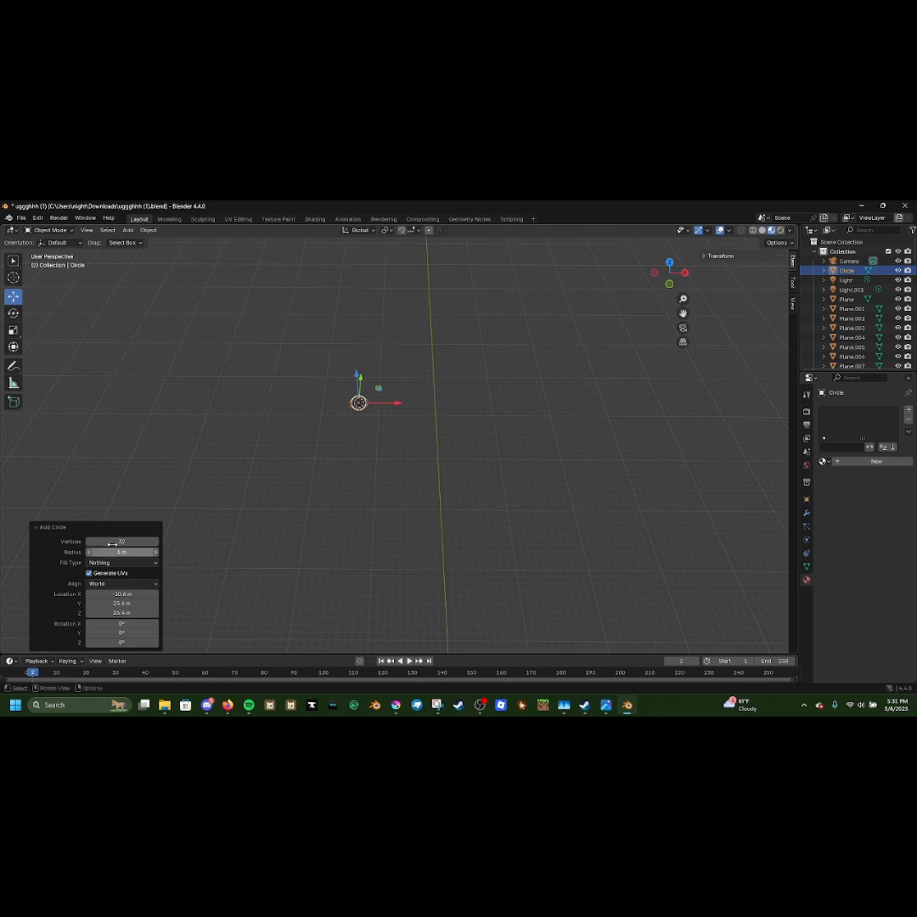
Delete the mesh circle from the scene.
left_click(128, 230)
left_click(128, 230)
mouse_move(172, 245)
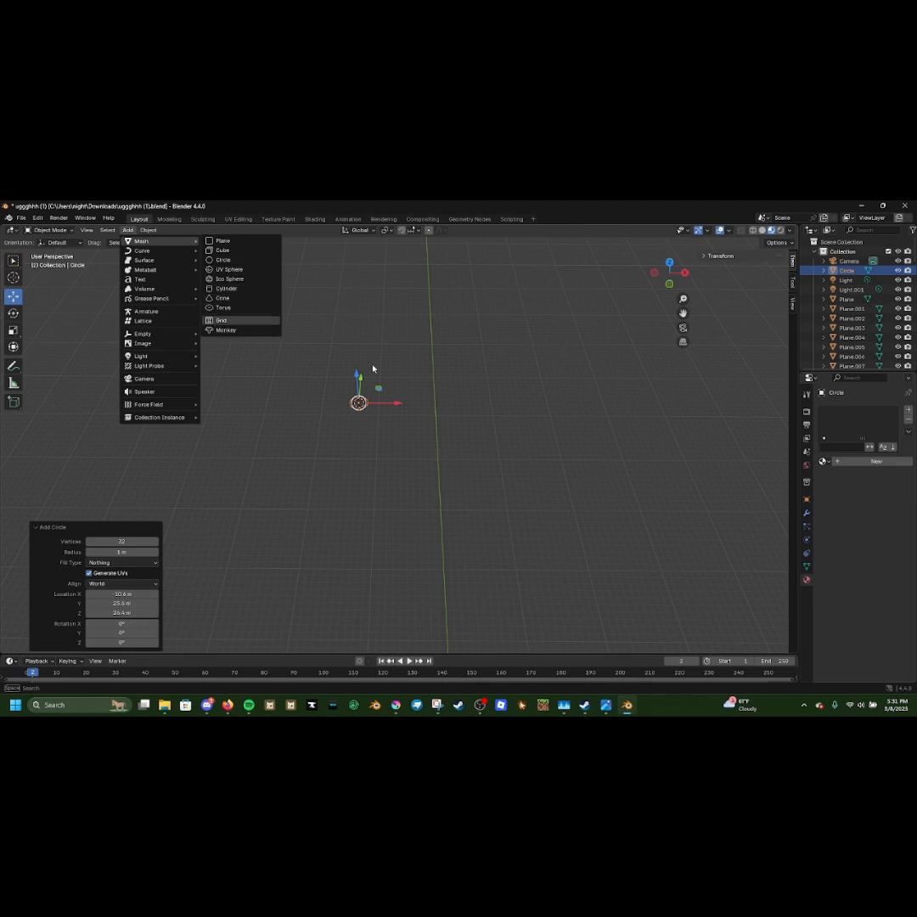
right_click(340, 413)
left_click(340, 413)
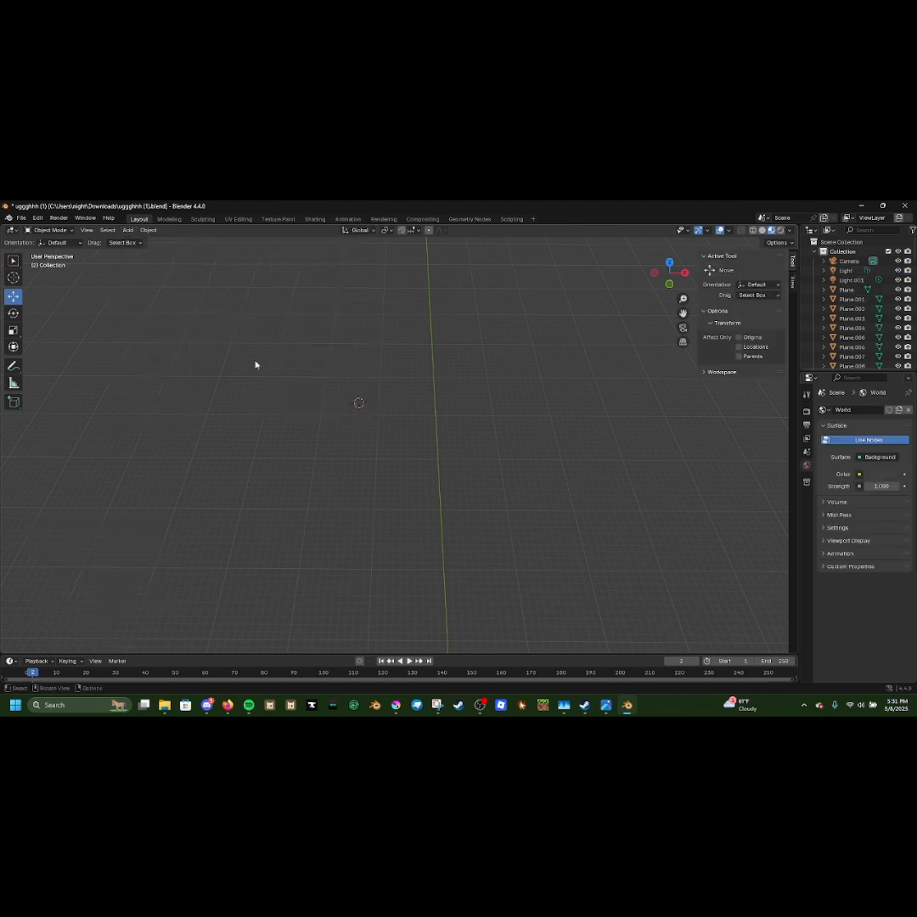
Add a mesh torus to the scene as the base for the halo's ring.
left_click(130, 231)
mouse_move(143, 241)
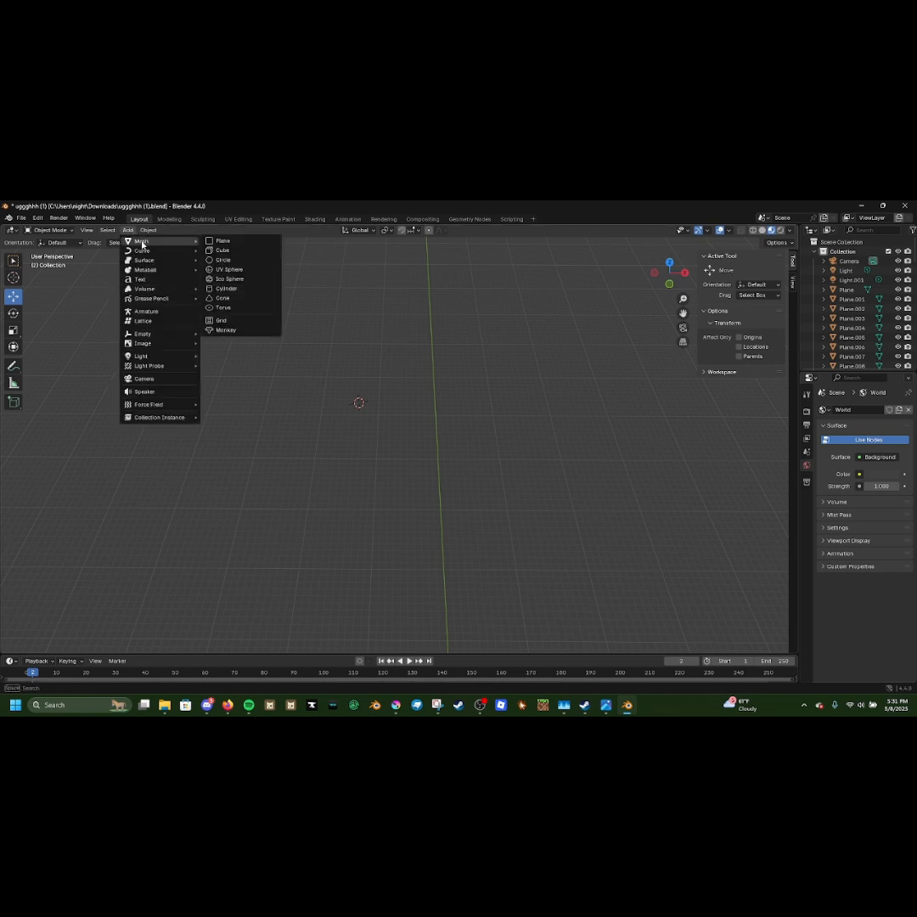
left_click(216, 310)
middle_click_drag(215, 310, 442, 640)
middle_click_drag(455, 315, 487, 516)
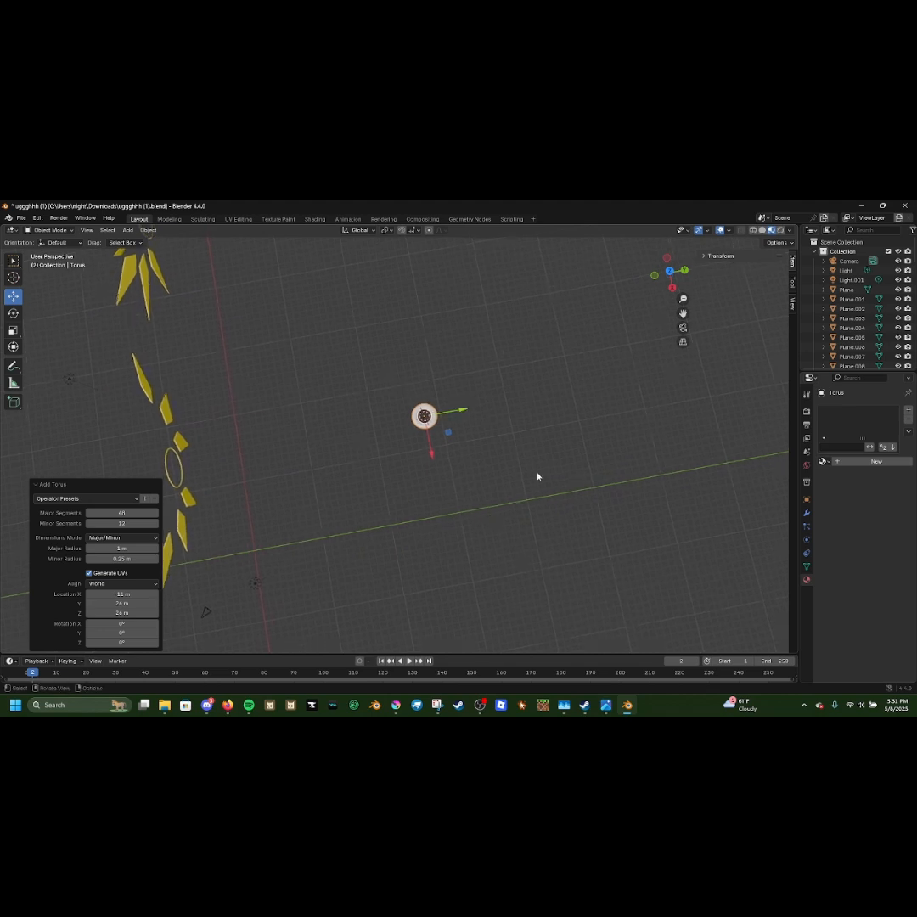
middle_click_drag(511, 453, 270, 493)
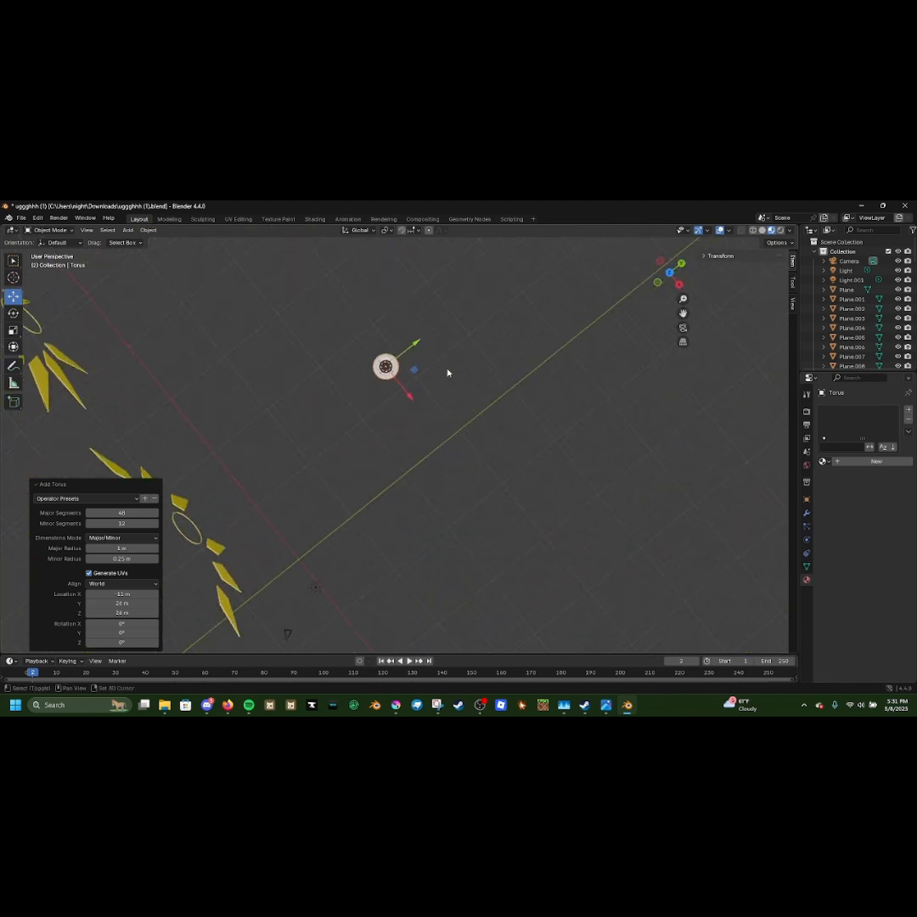
middle_click_drag(448, 372, 441, 527)
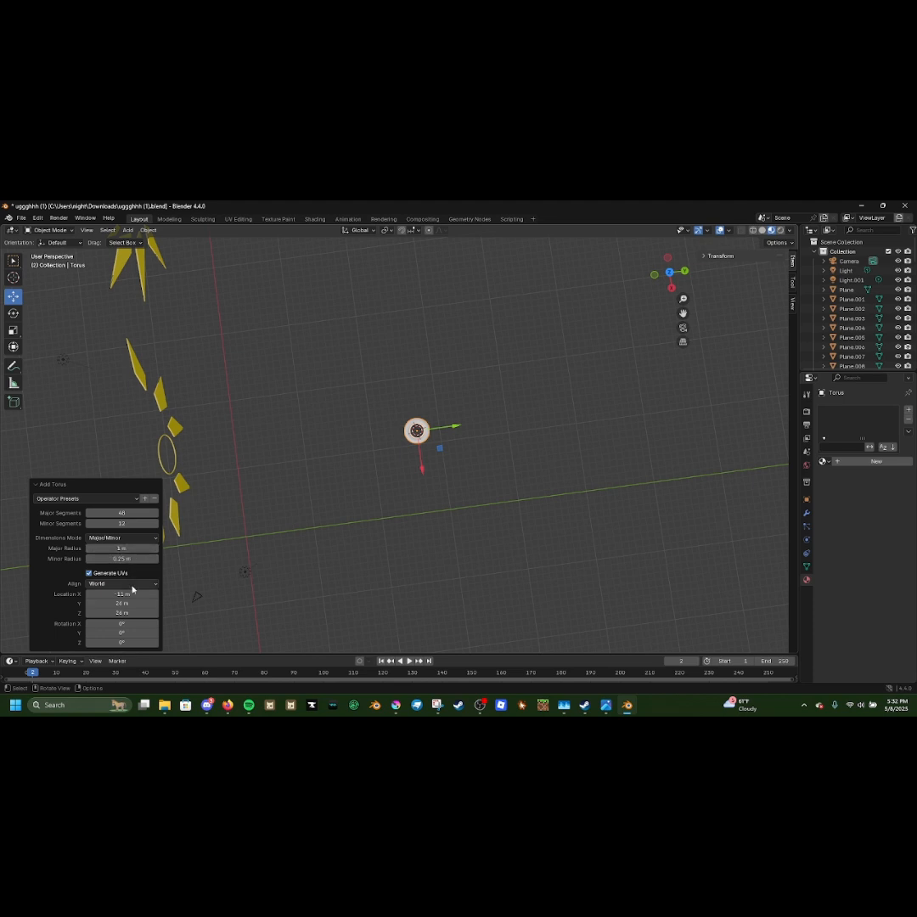
Try a 0.1 m minor radius on the torus, and set it to 32 major segments with a 0.02 m minor radius.
left_click(120, 561)
type("0")
key("Return")
left_click(119, 559)
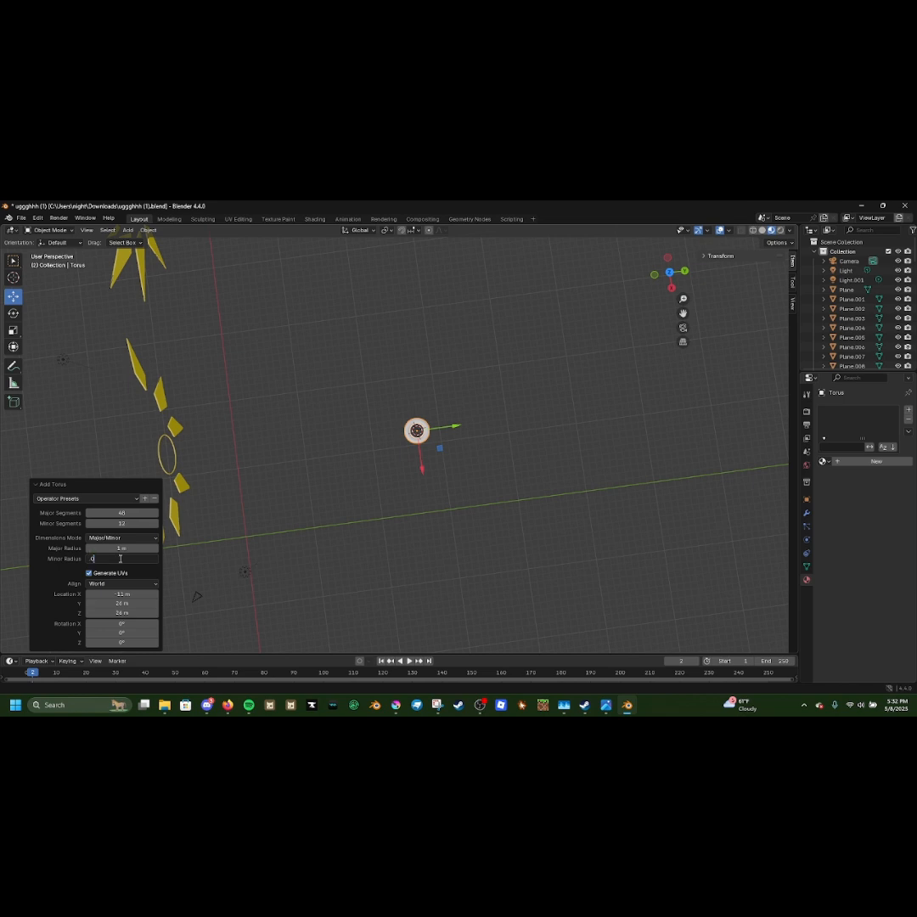
key("Return")
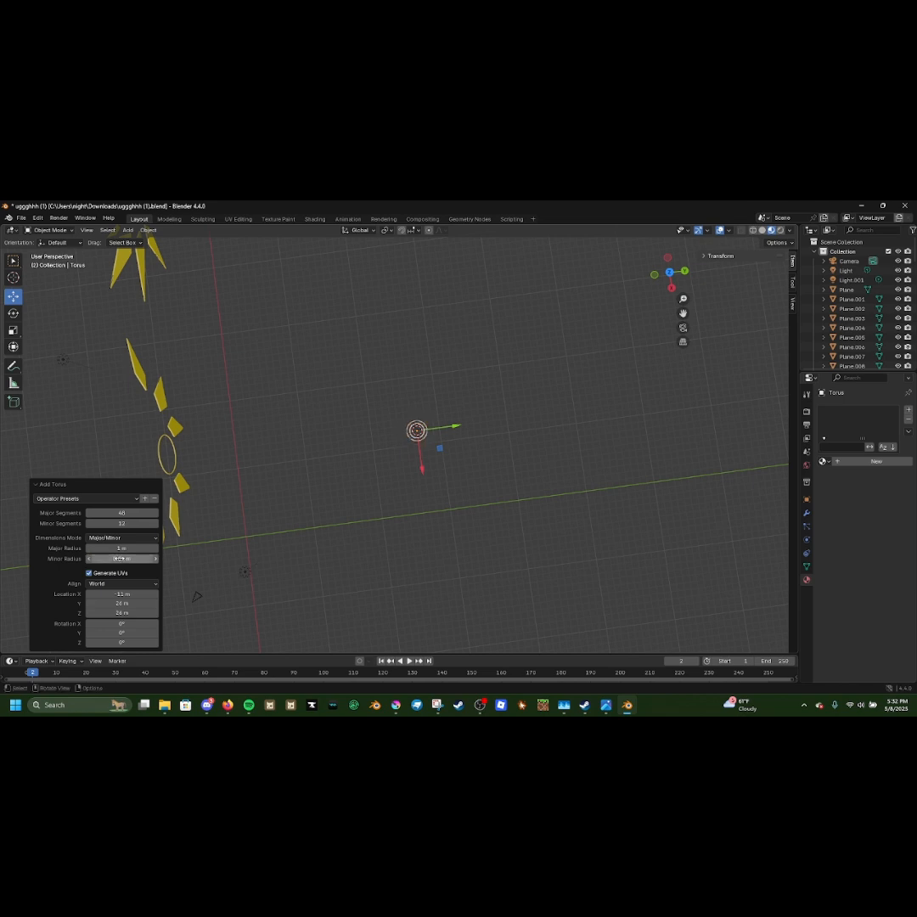
left_click(119, 559)
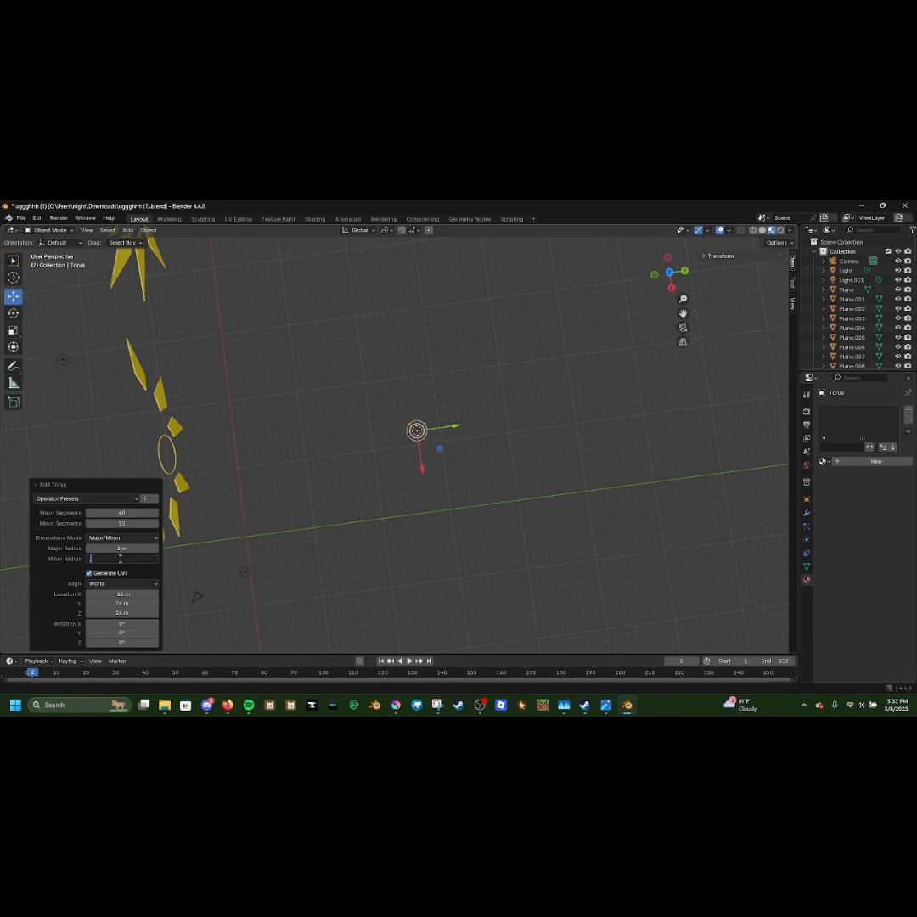
key("Return")
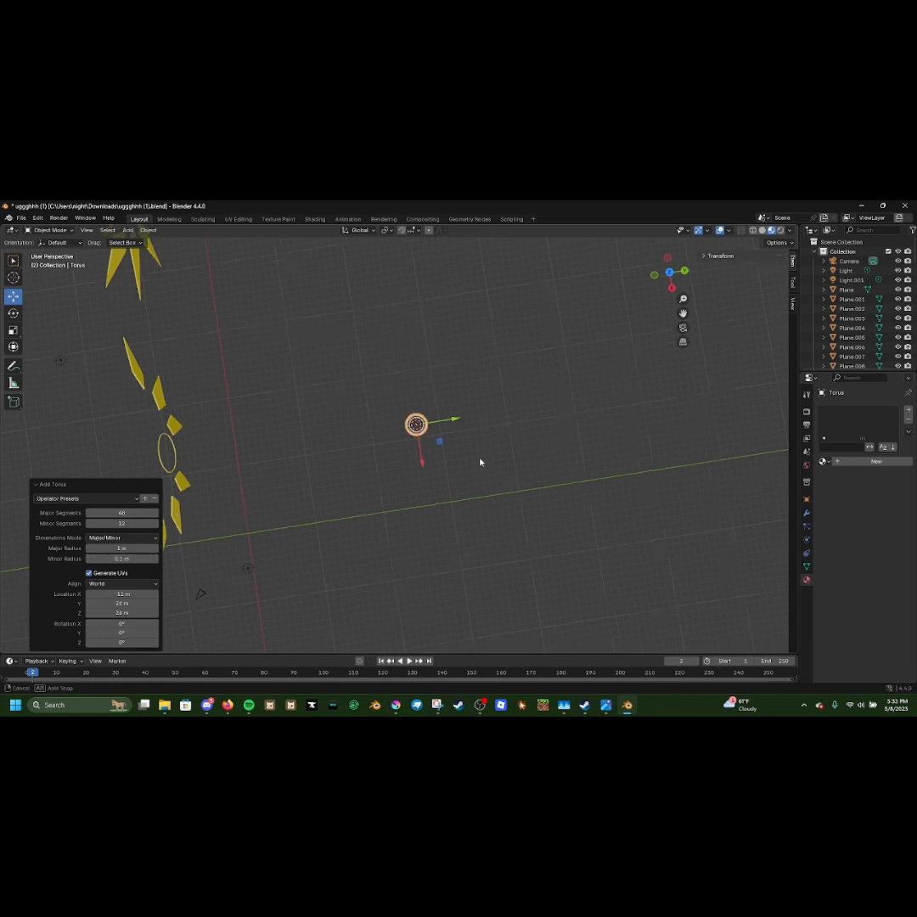
mouse_move(479, 463)
middle_mouse_down()
mouse_move(479, 410)
mouse_move(498, 463)
mouse_move(477, 474)
middle_mouse_up()
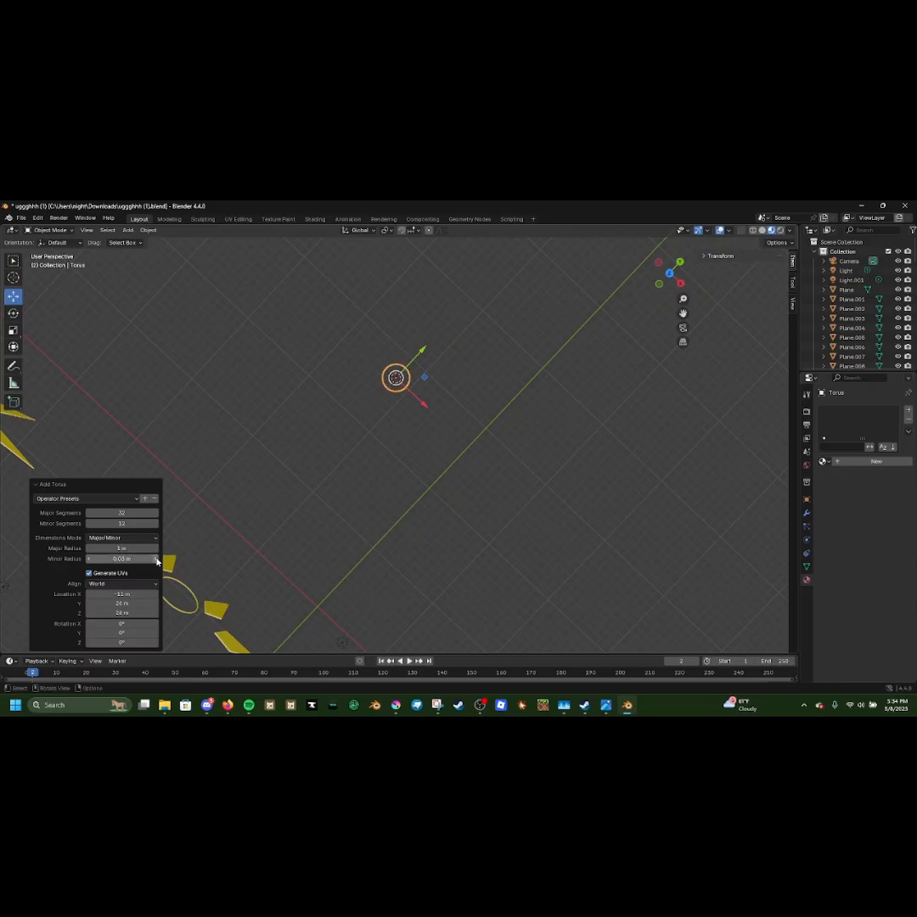
mouse_move(467, 438)
middle_mouse_down()
mouse_move(465, 409)
mouse_move(452, 456)
middle_mouse_up()
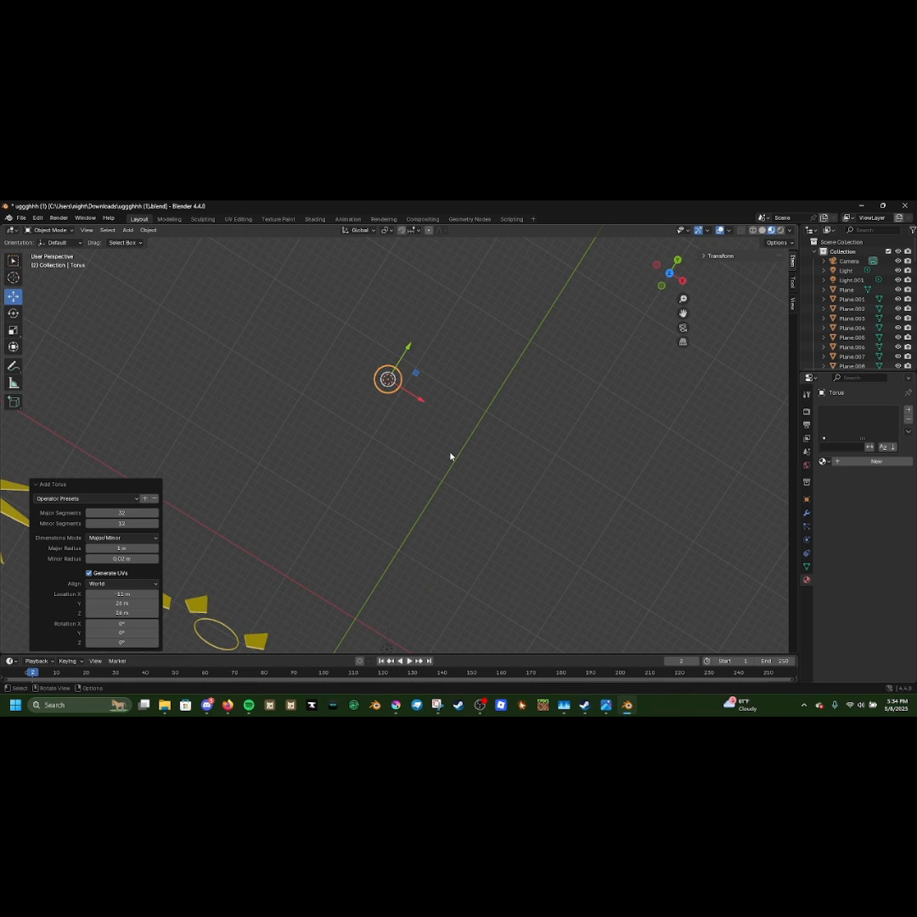
Move the thin torus about 10.8 m along the X axis and collapse its move settings.
scroll(450, 457, "down", 12)
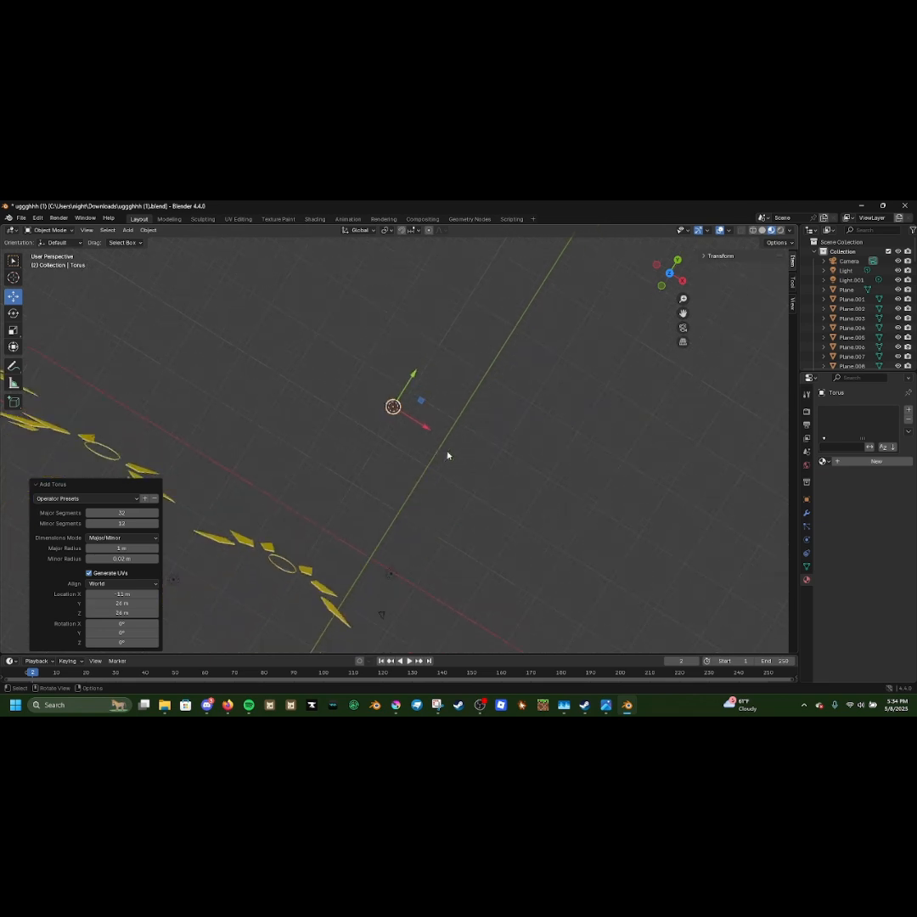
middle_click_drag(447, 456, 388, 467)
middle_click_drag(426, 421, 424, 414)
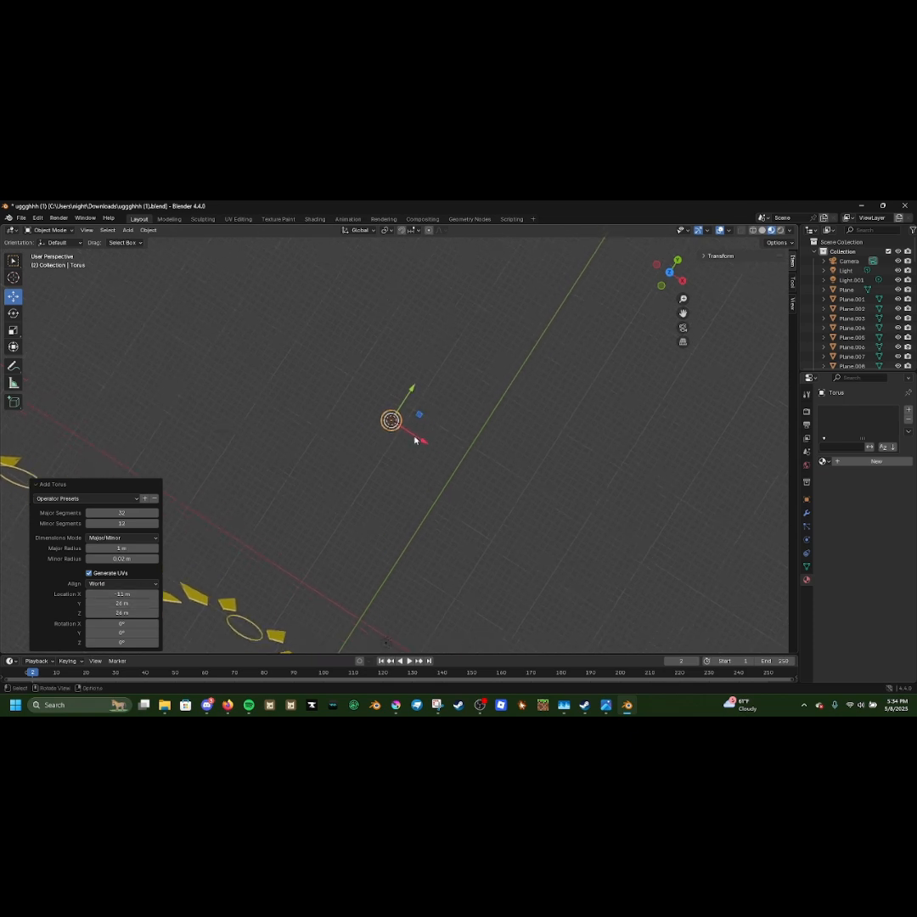
middle_click_drag(353, 398, 371, 395)
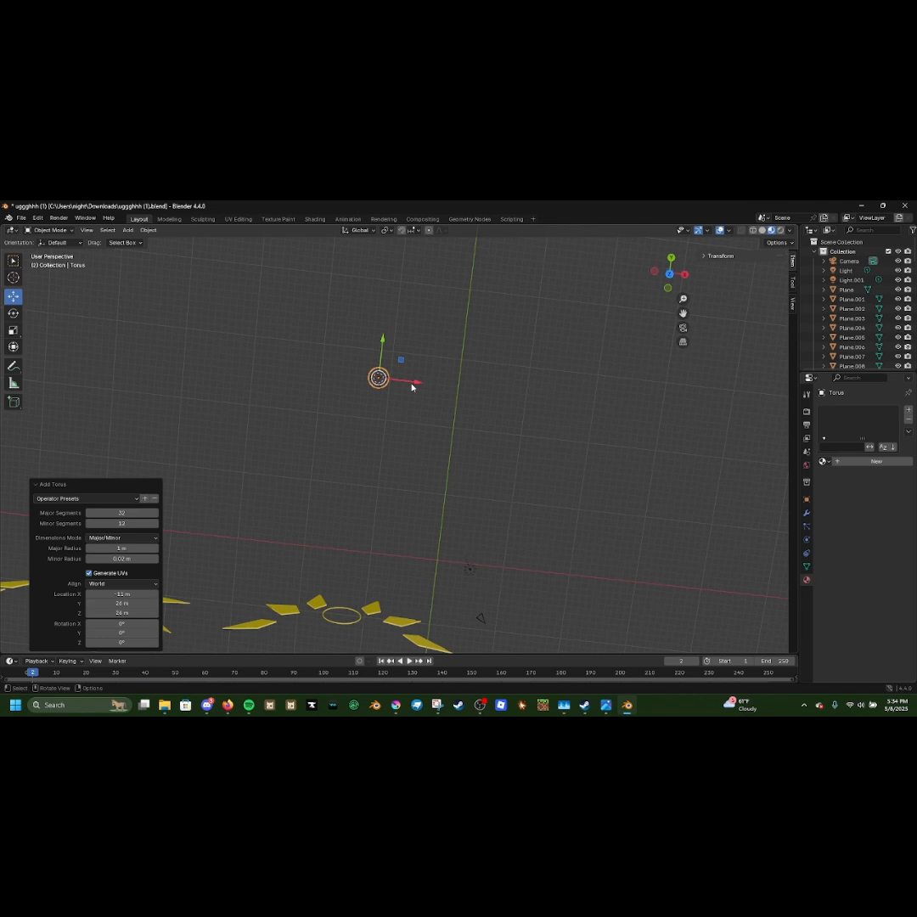
left_click_drag(411, 387, 520, 400)
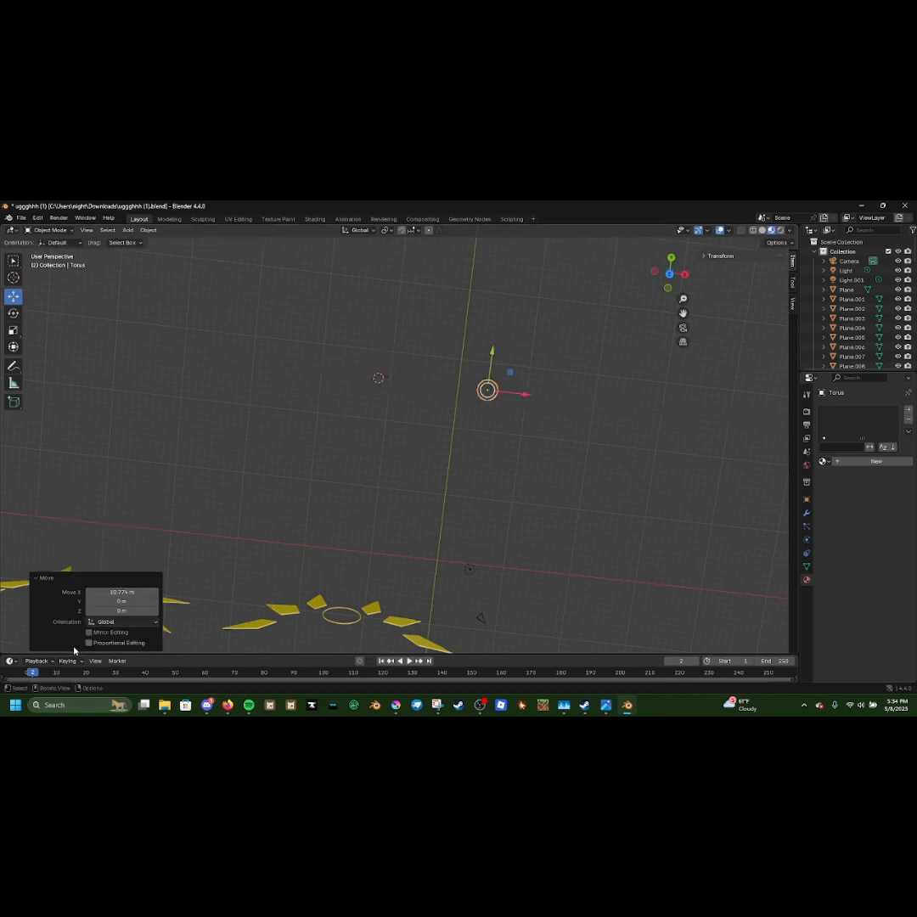
left_click(33, 581)
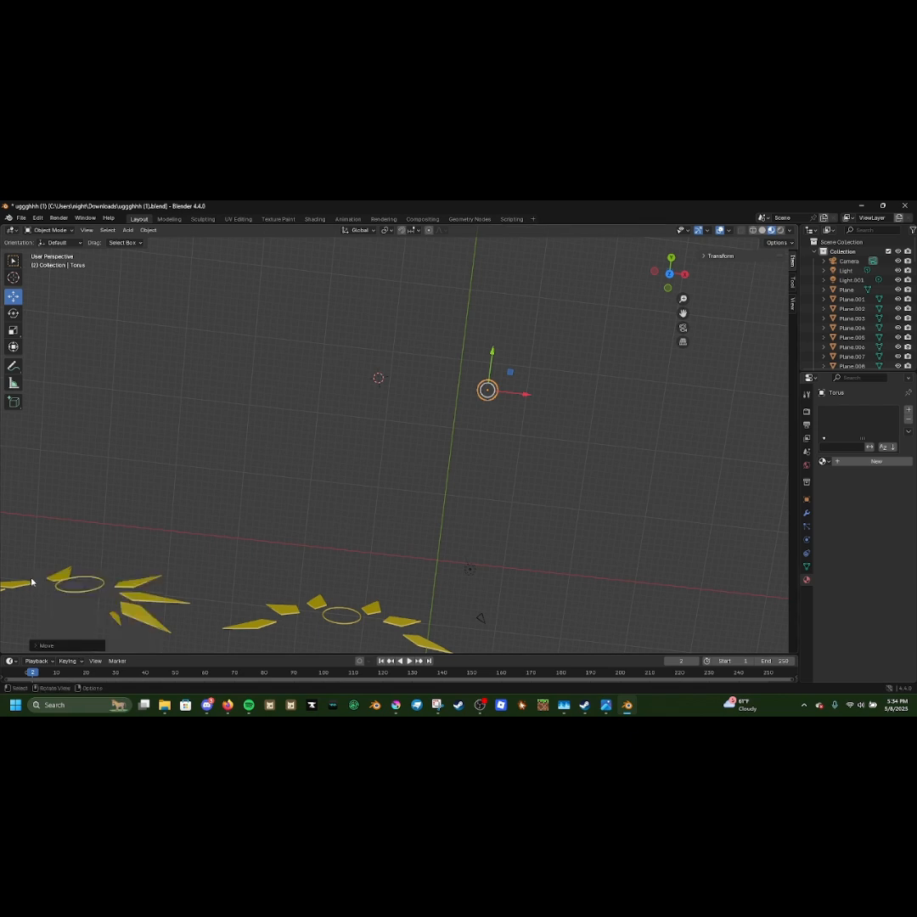
Move the torus further through the scene to place it close to the blue kite shape.
middle_click_drag(457, 507, 398, 436)
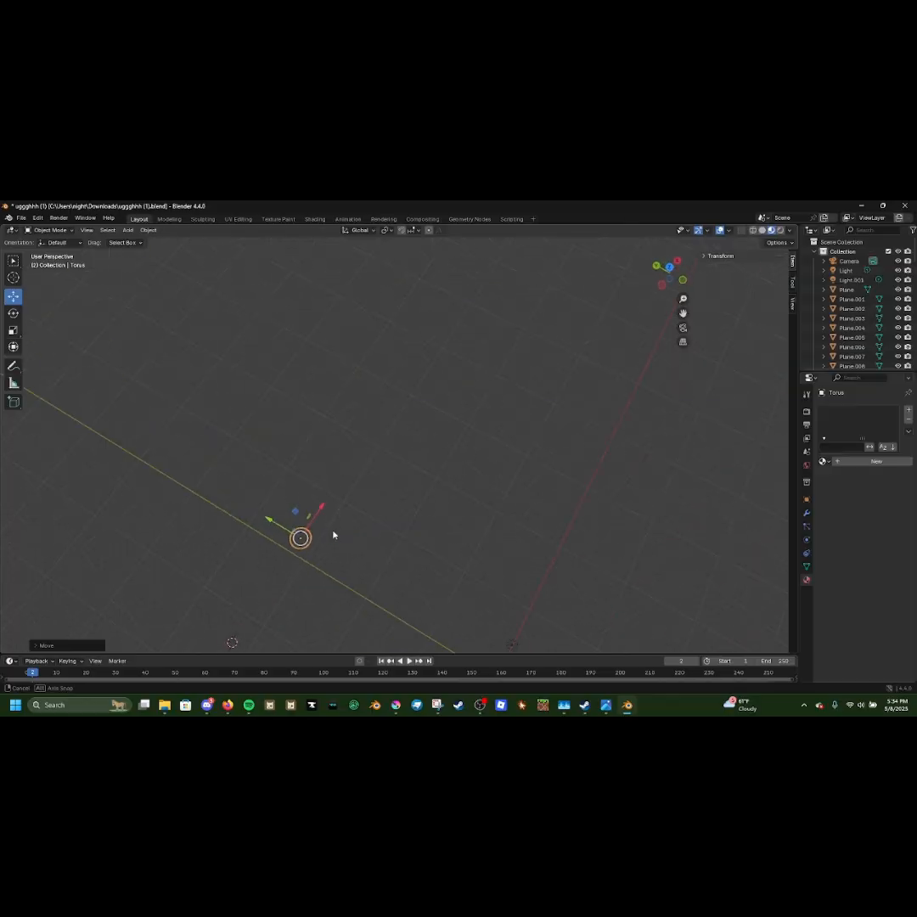
left_click_drag(314, 519, 567, 403)
mouse_move(628, 460)
middle_mouse_down()
mouse_move(670, 401)
mouse_move(639, 466)
middle_mouse_up()
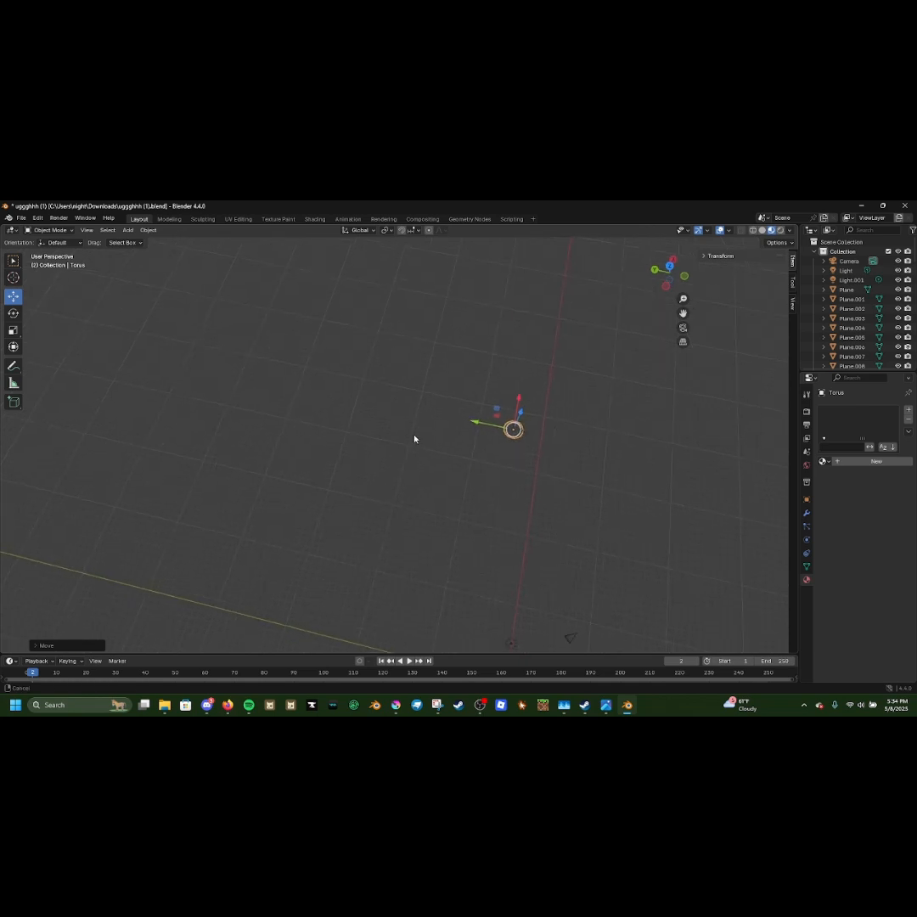
middle_click_drag(521, 501, 451, 500, "shift")
middle_click_drag(528, 377, 486, 548, "shift")
left_click_drag(306, 524, 203, 263)
middle_click_drag(361, 420, 259, 395)
Scale the torus up uniformly so the ring is wider than the blue kite.
left_click(13, 330)
left_click_drag(425, 300, 485, 276)
middle_click_drag(475, 282, 450, 289)
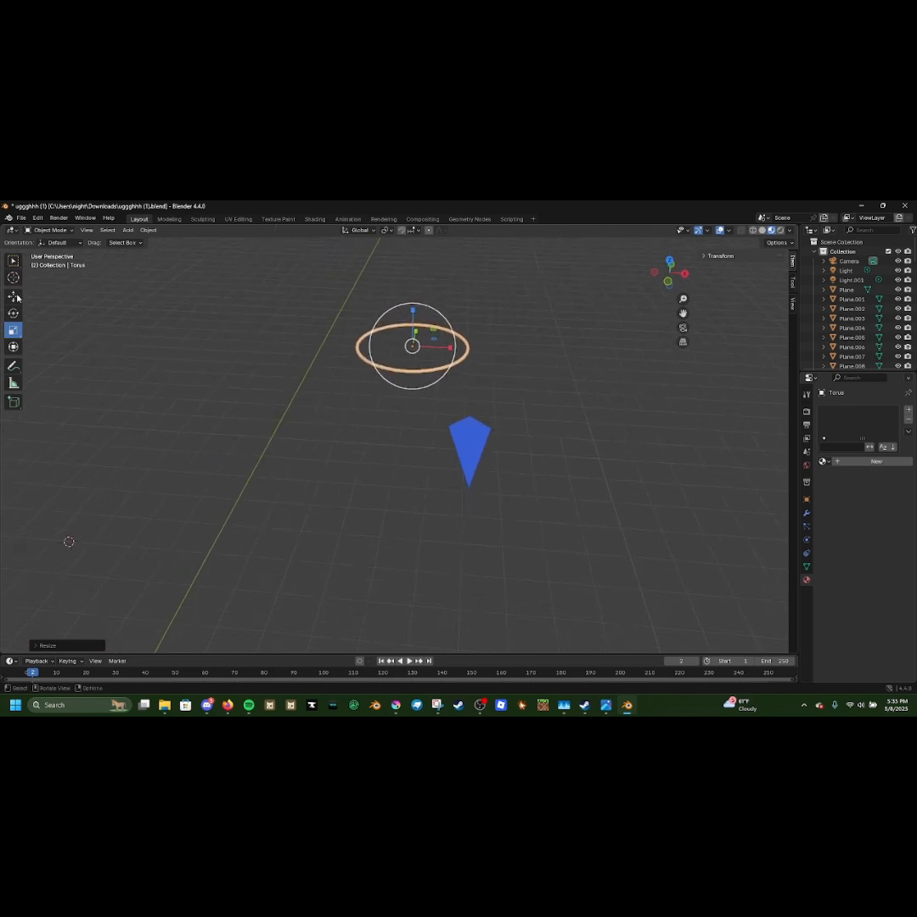
Rotate the ring about the X axis so it stands upright.
left_click(12, 311)
middle_click_drag(375, 352, 370, 327)
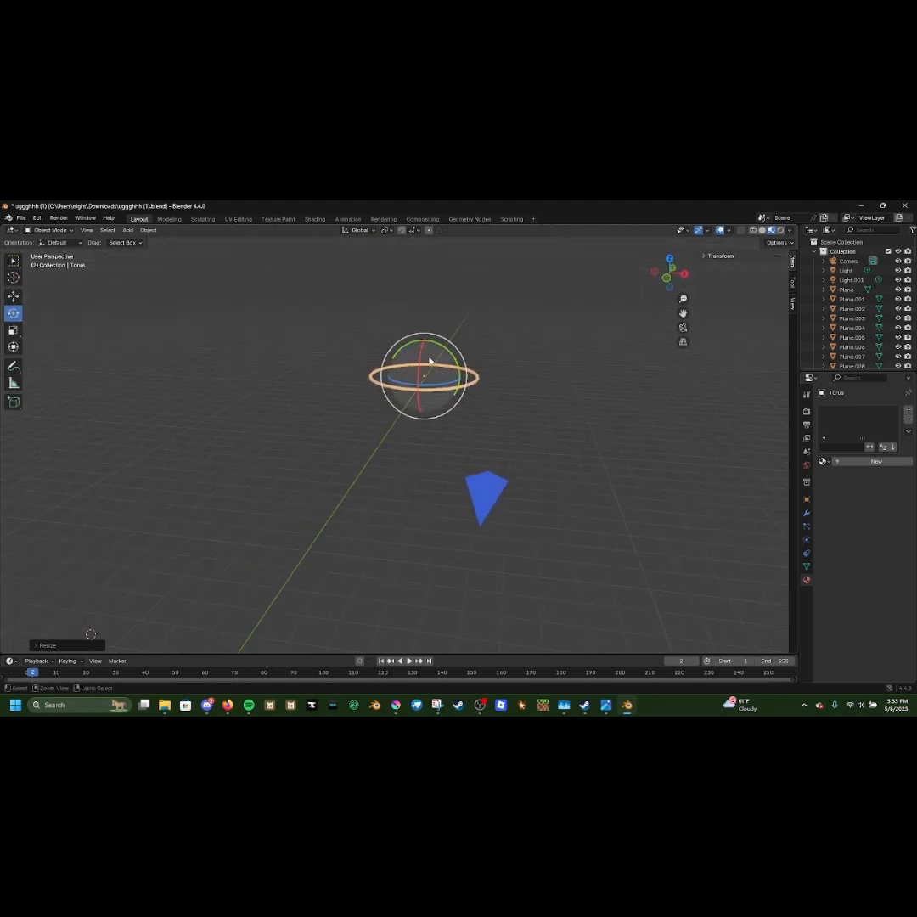
left_click_drag(420, 357, 416, 370)
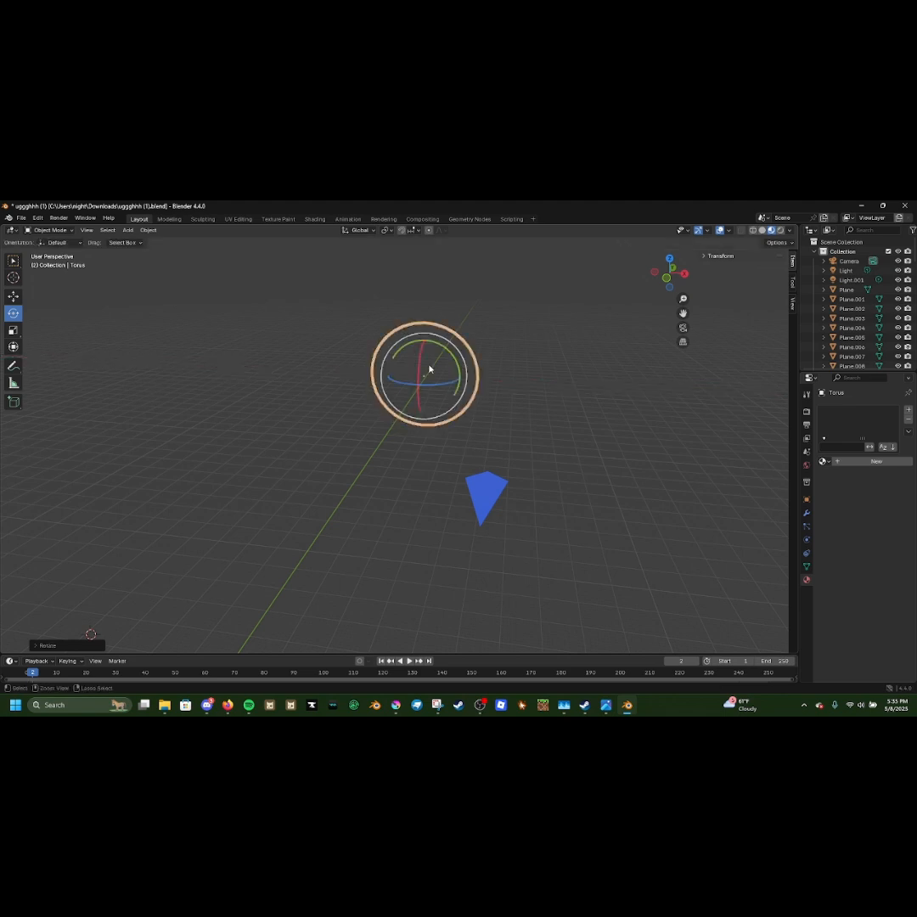
middle_click_drag(530, 364, 594, 396)
Assign the kite's existing blue material, Material.002, to the ring and deselect it.
mouse_move(596, 396)
left_mouse_down()
mouse_move(610, 459)
mouse_move(589, 408)
left_mouse_up()
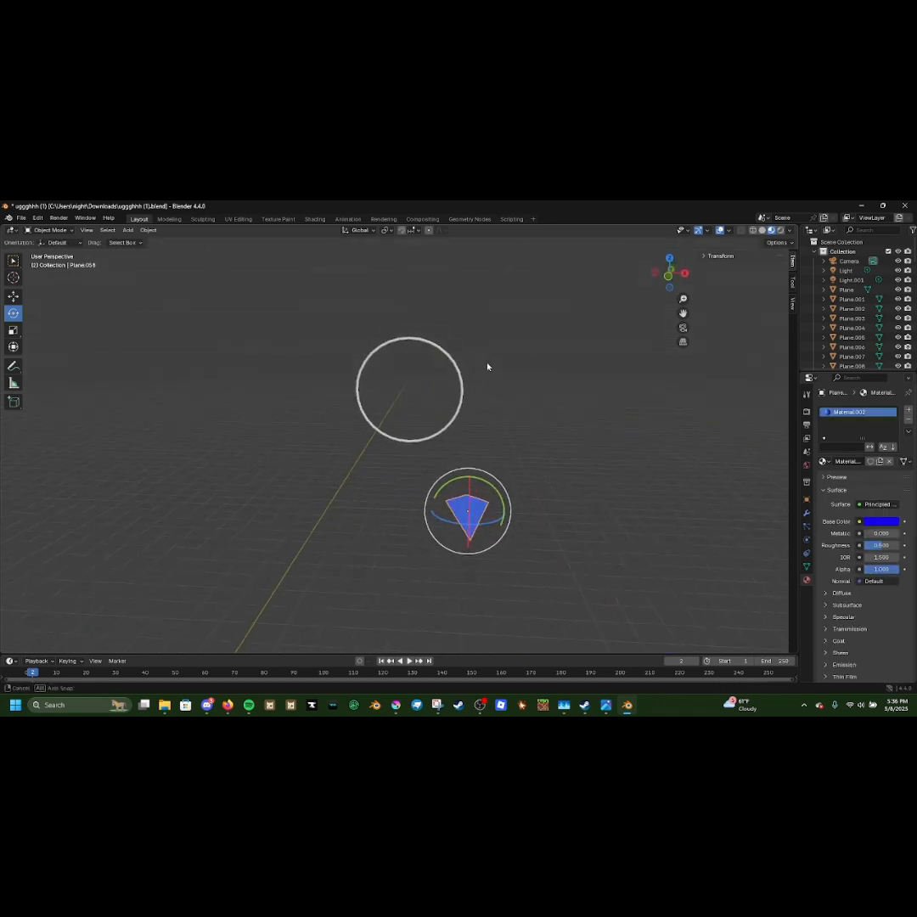
left_click(393, 366)
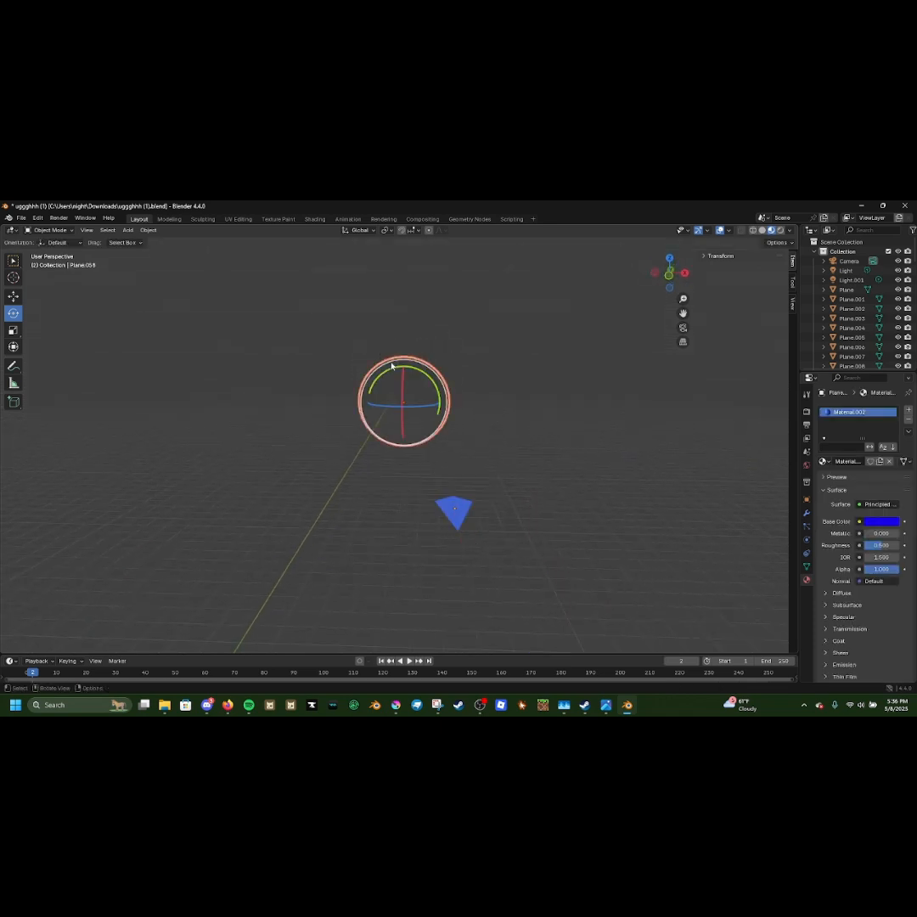
left_click(877, 525)
left_click(527, 421)
left_click(383, 365)
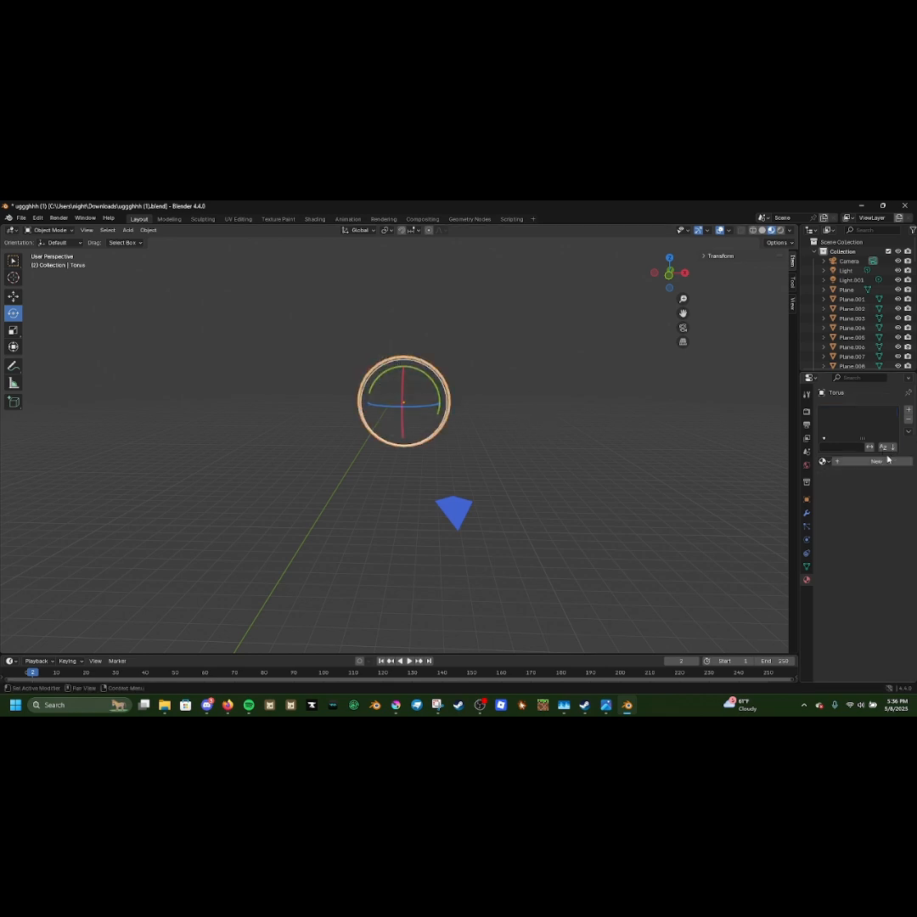
left_click(823, 461)
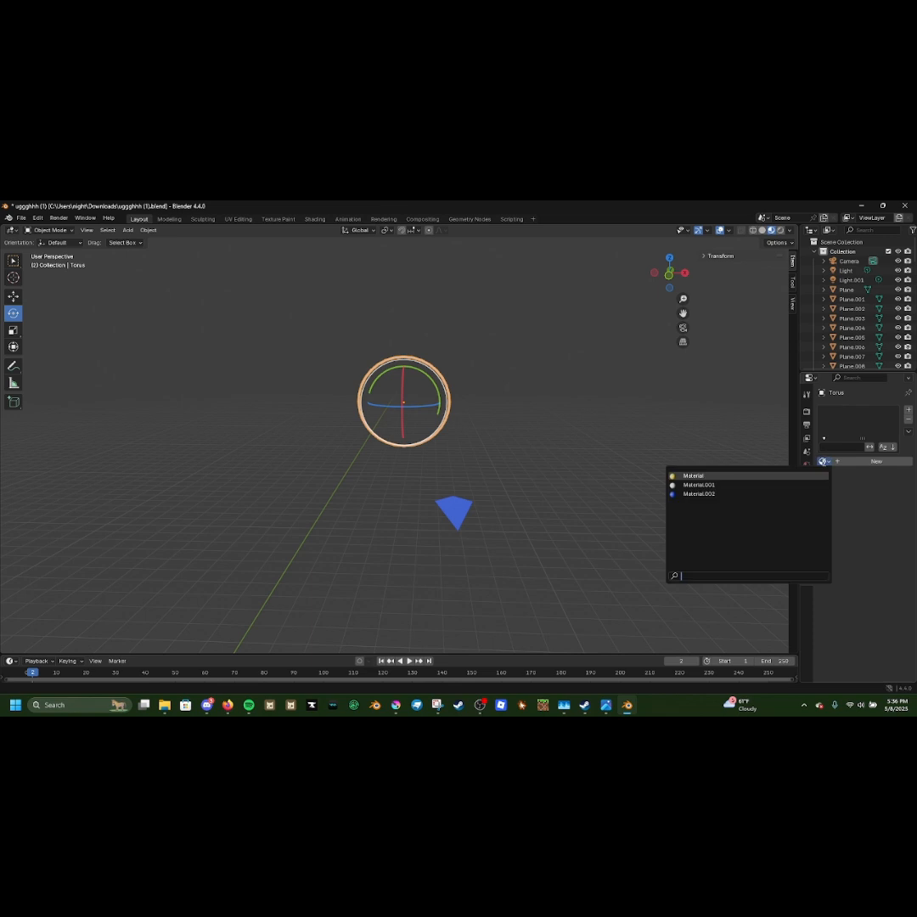
left_click(720, 494)
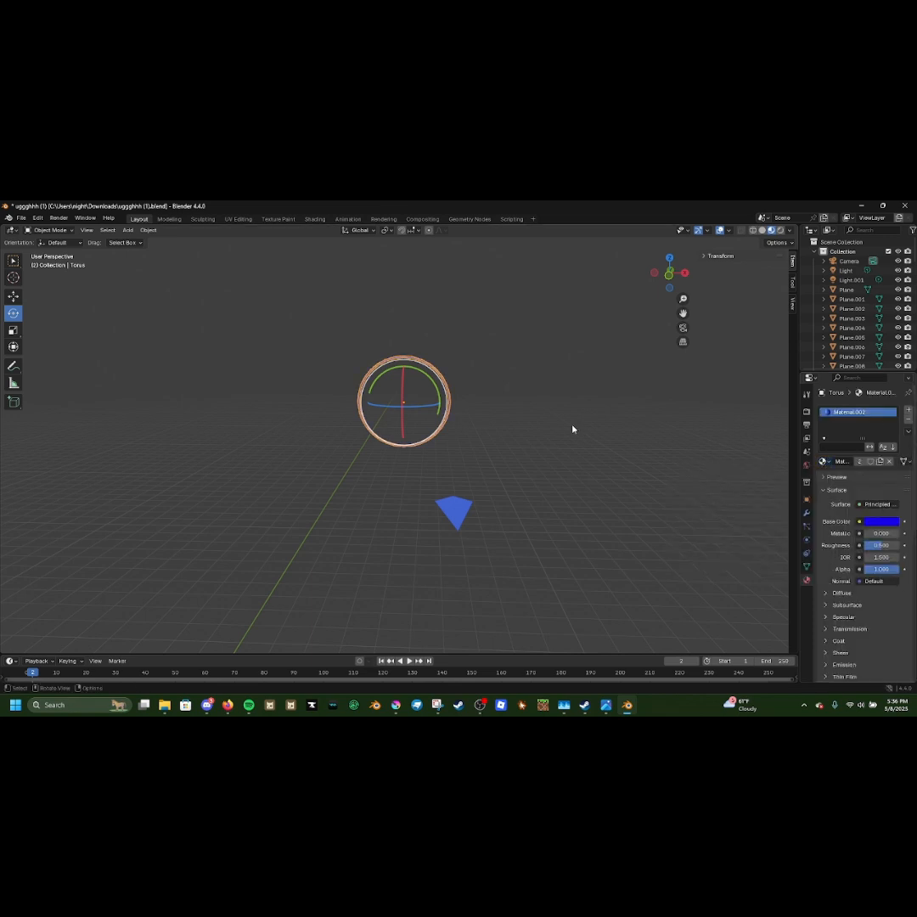
left_click(462, 446)
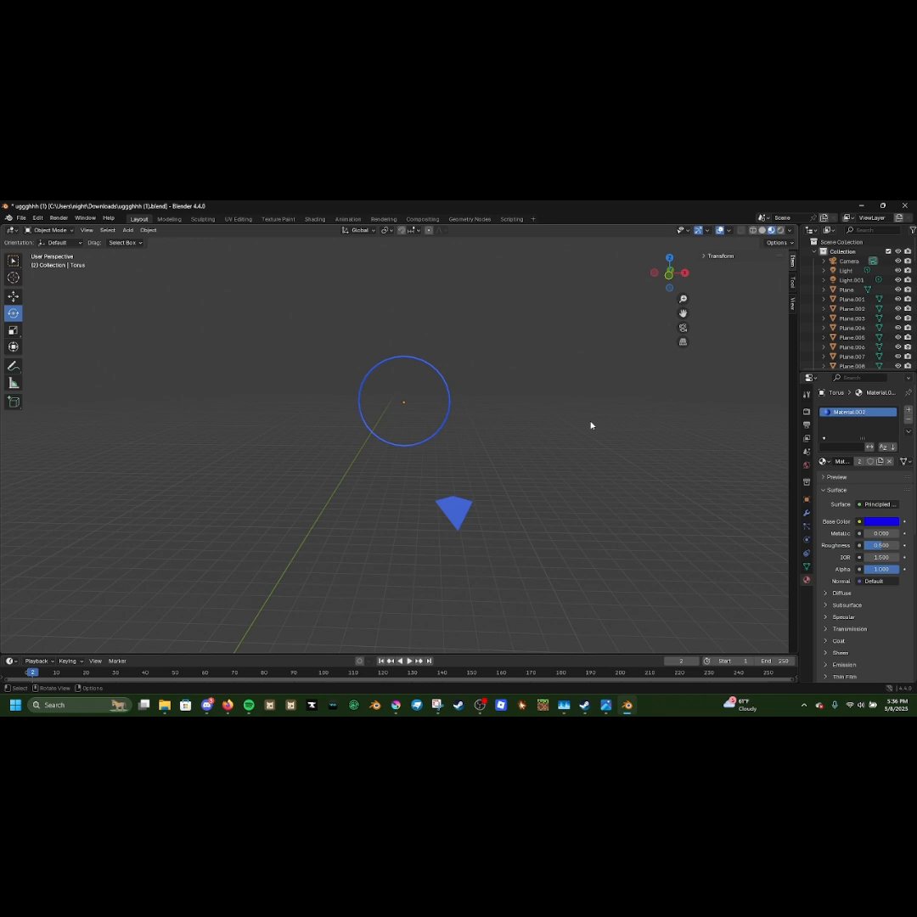
Rotate the blue kite about the global X axis so it stands upright with its long point facing down.
left_click(463, 505)
middle_click_drag(486, 492, 492, 505)
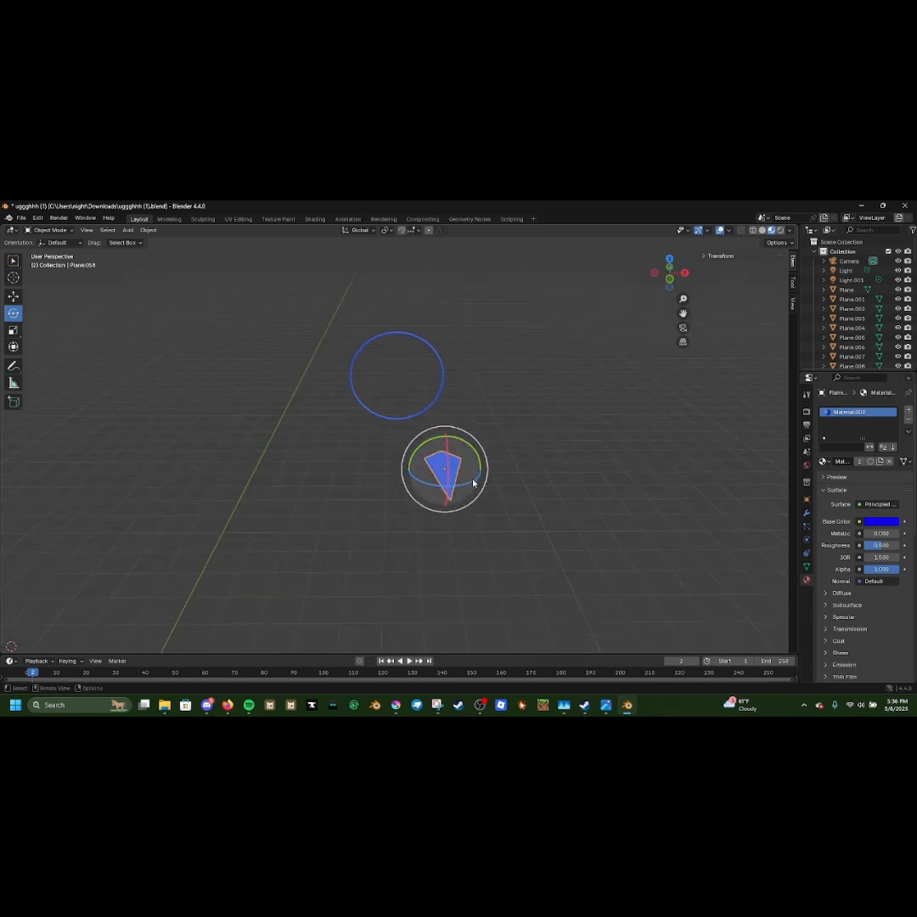
middle_click_drag(515, 453, 492, 455)
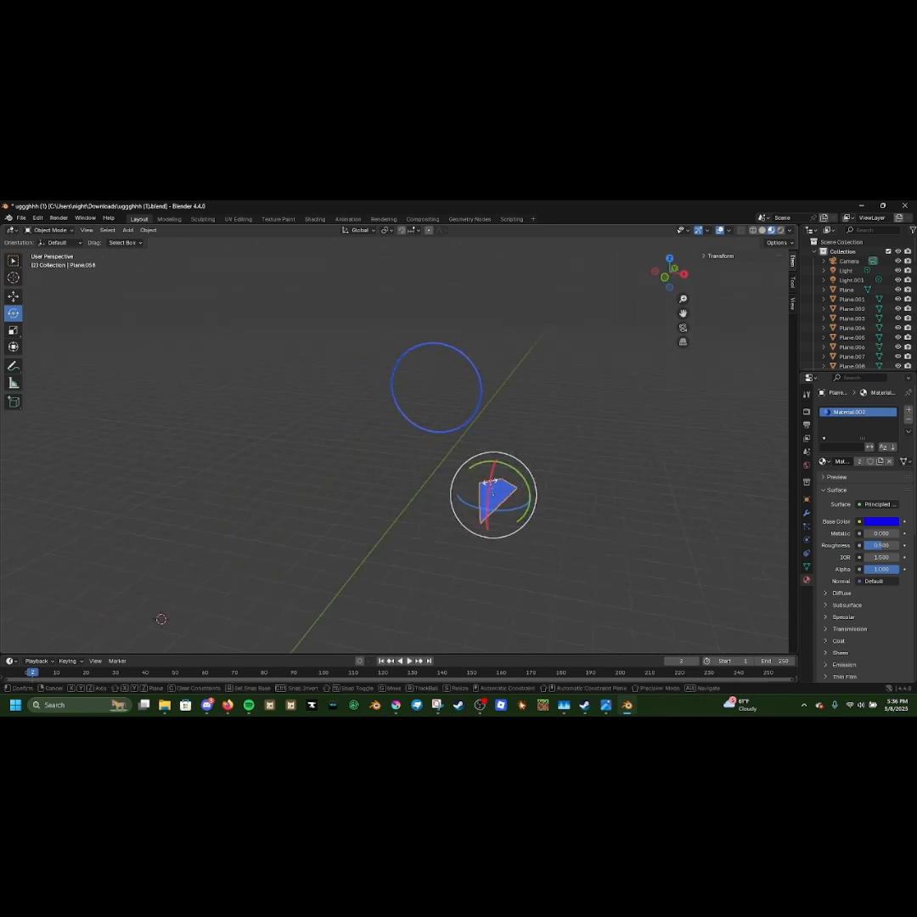
key("r")
key("x")
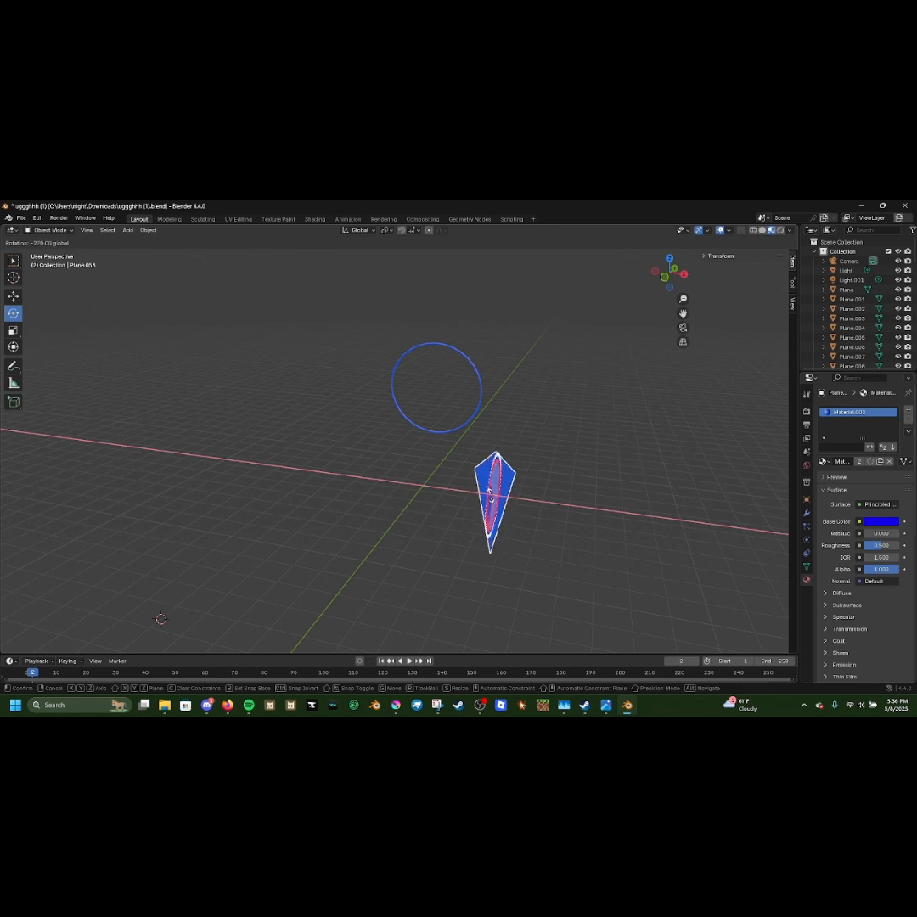
left_click(490, 494)
Tilt the kite slightly in side view to match the slant of the ring.
middle_click_drag(490, 494, 452, 432)
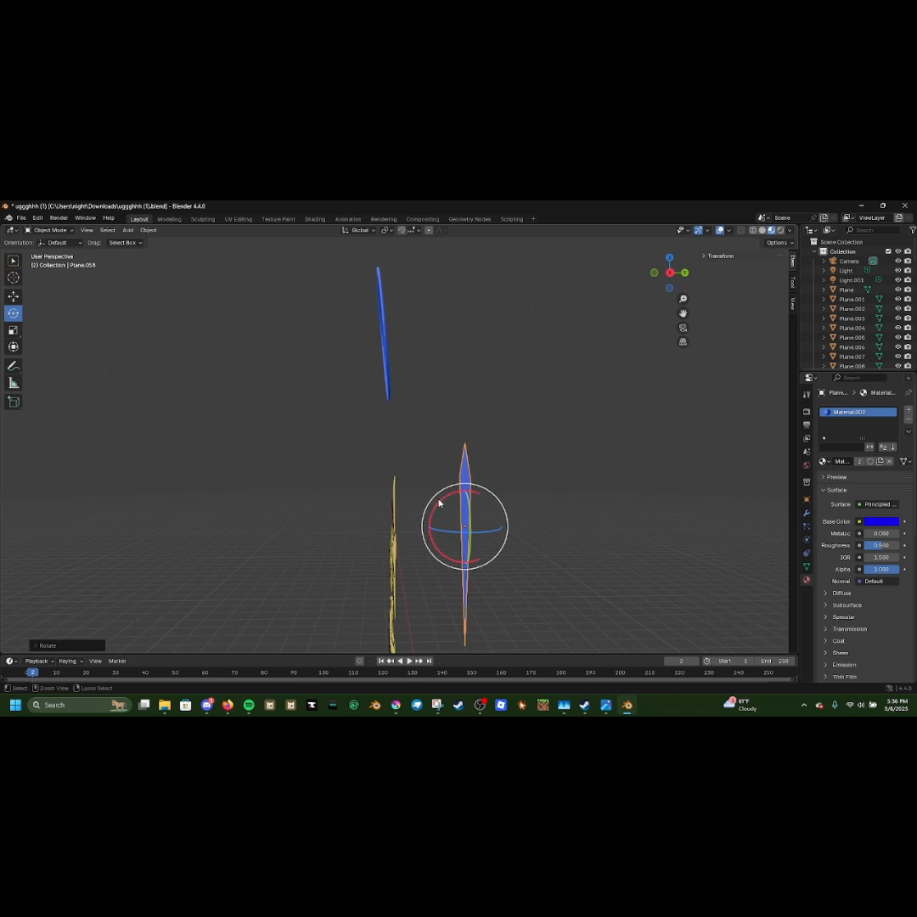
key("r")
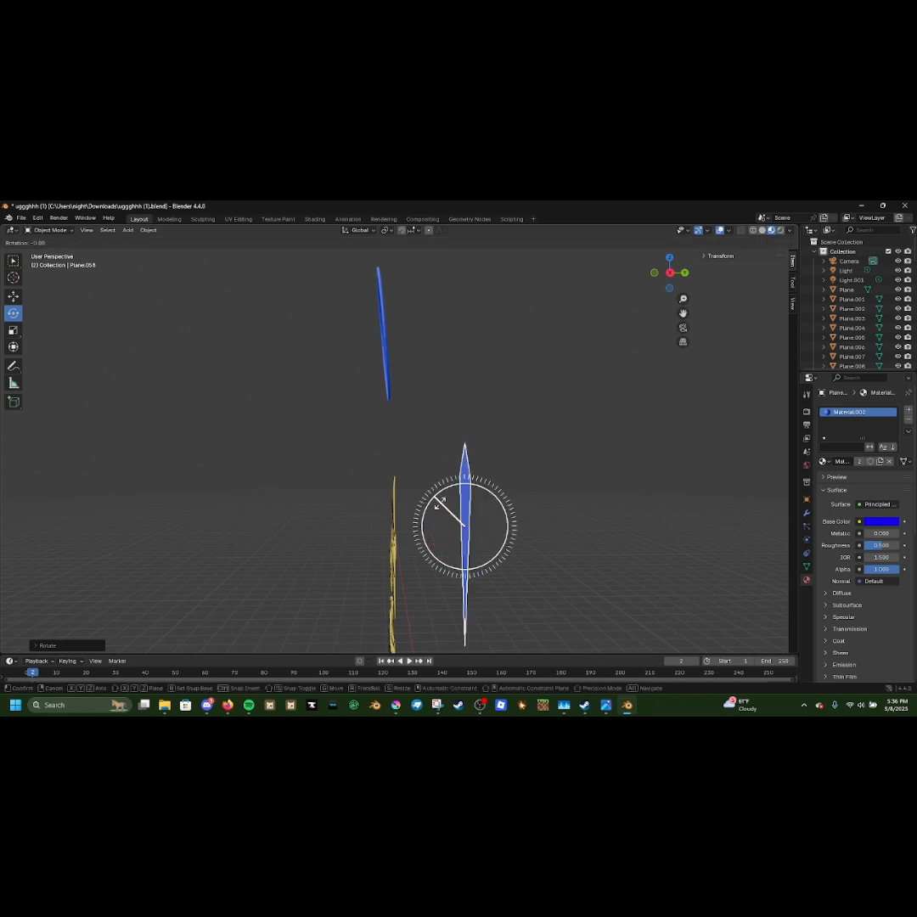
left_click(447, 469)
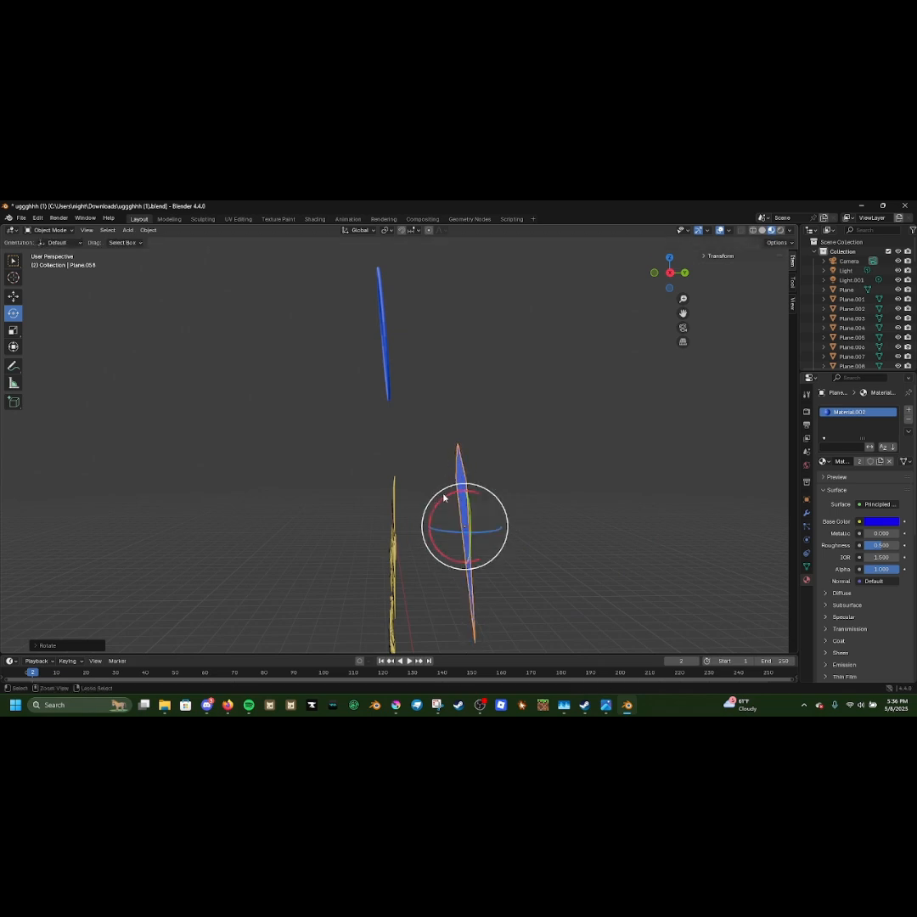
left_click_drag(446, 496, 447, 494)
middle_click_drag(464, 468, 459, 462)
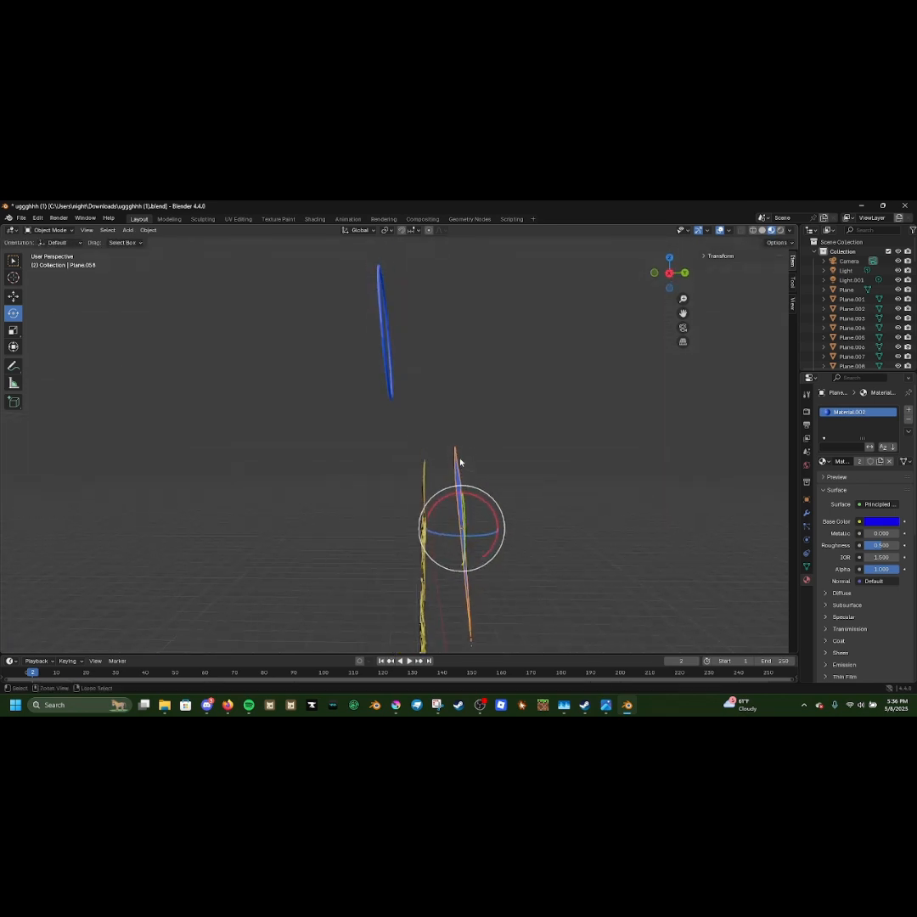
Undo the kite's last rotation, rotate it upright again in side view, and display its object transform values.
key("ctrl+z")
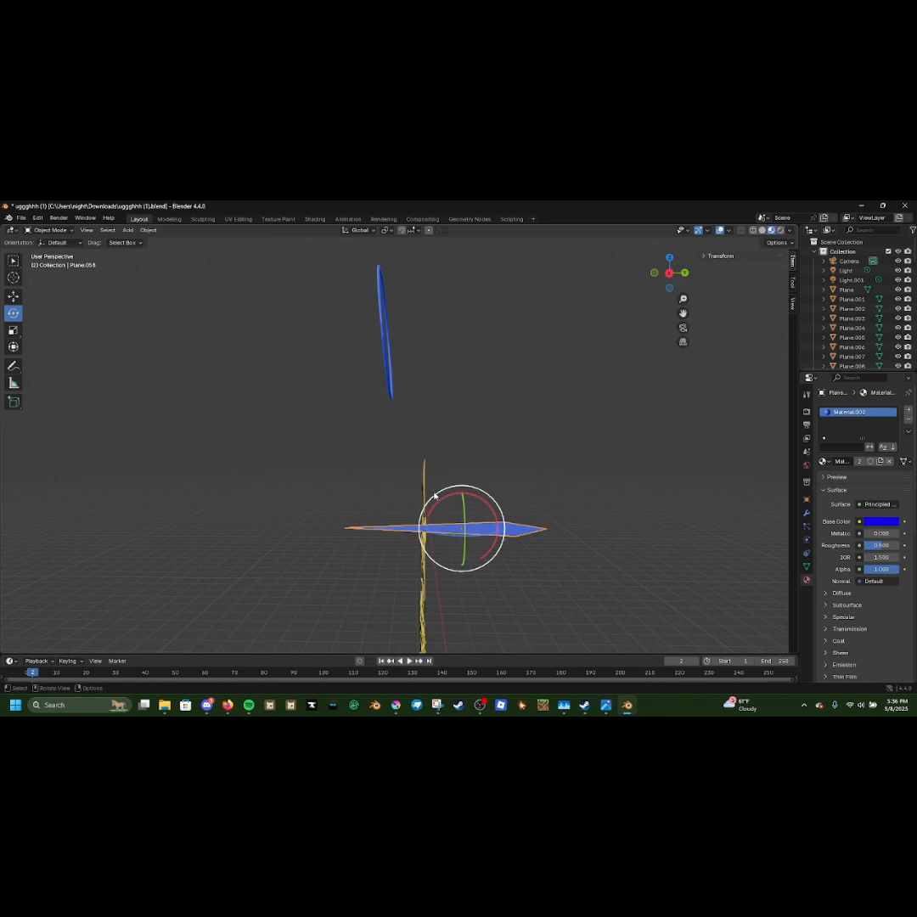
left_click_drag(442, 503, 460, 520)
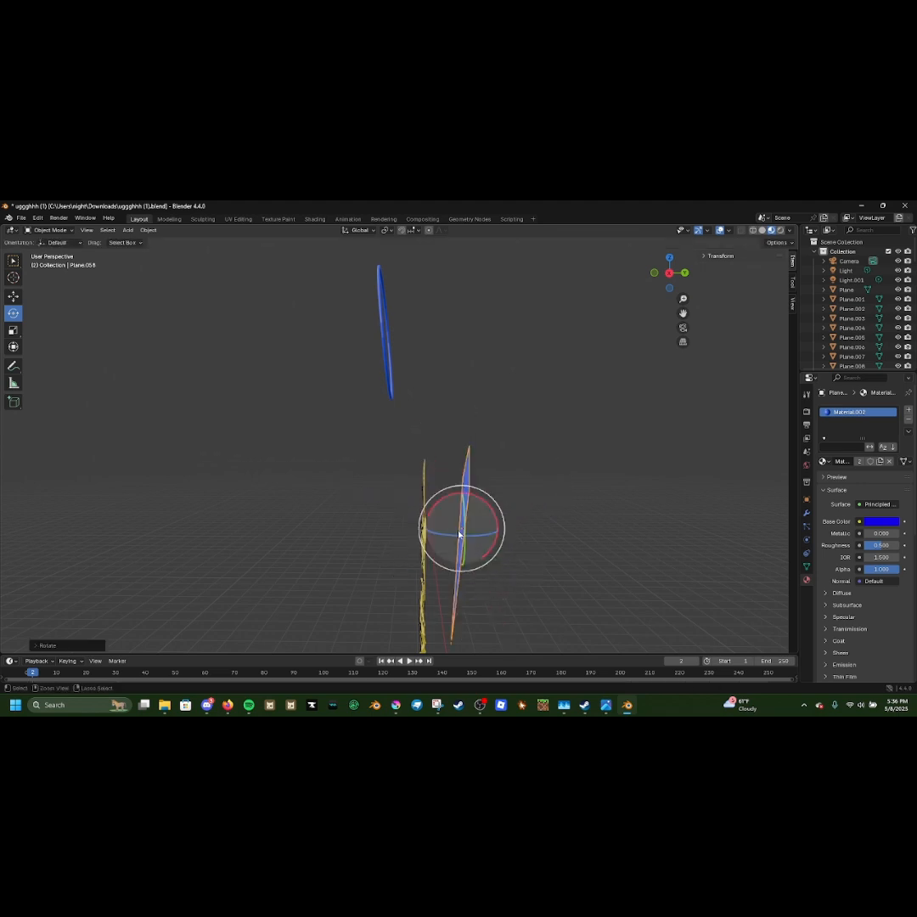
left_click(807, 501)
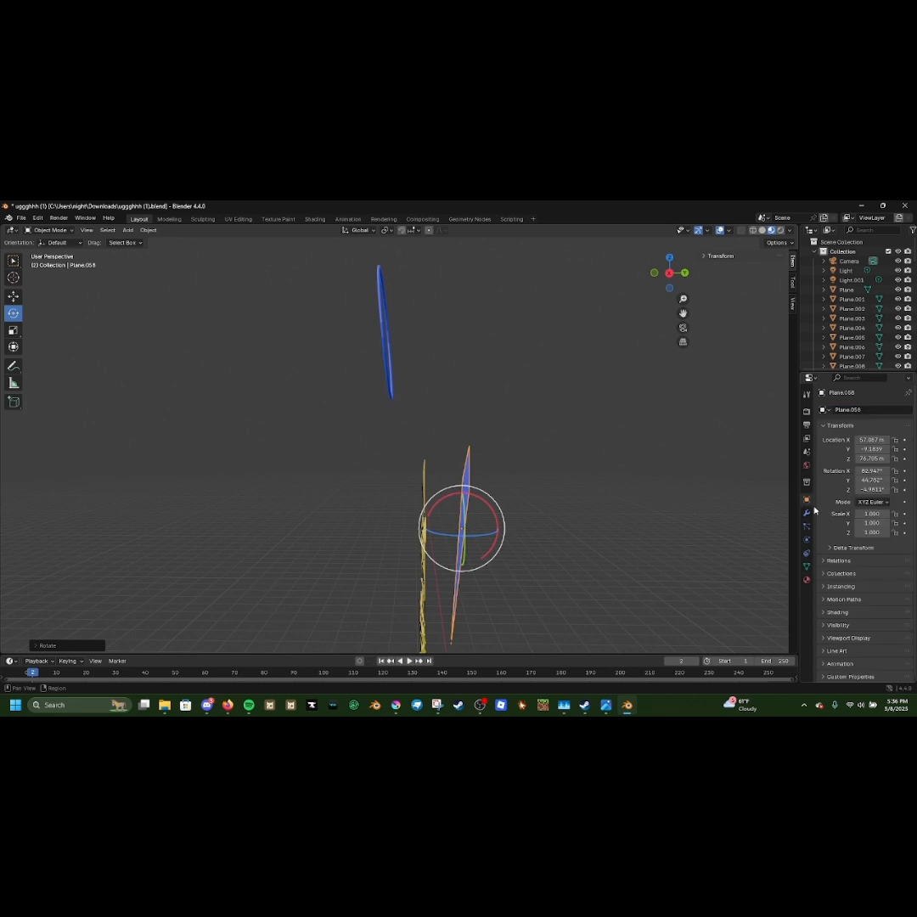
left_click(862, 524)
key("Return")
middle_click_drag(660, 440, 553, 451)
key("ctrl+z")
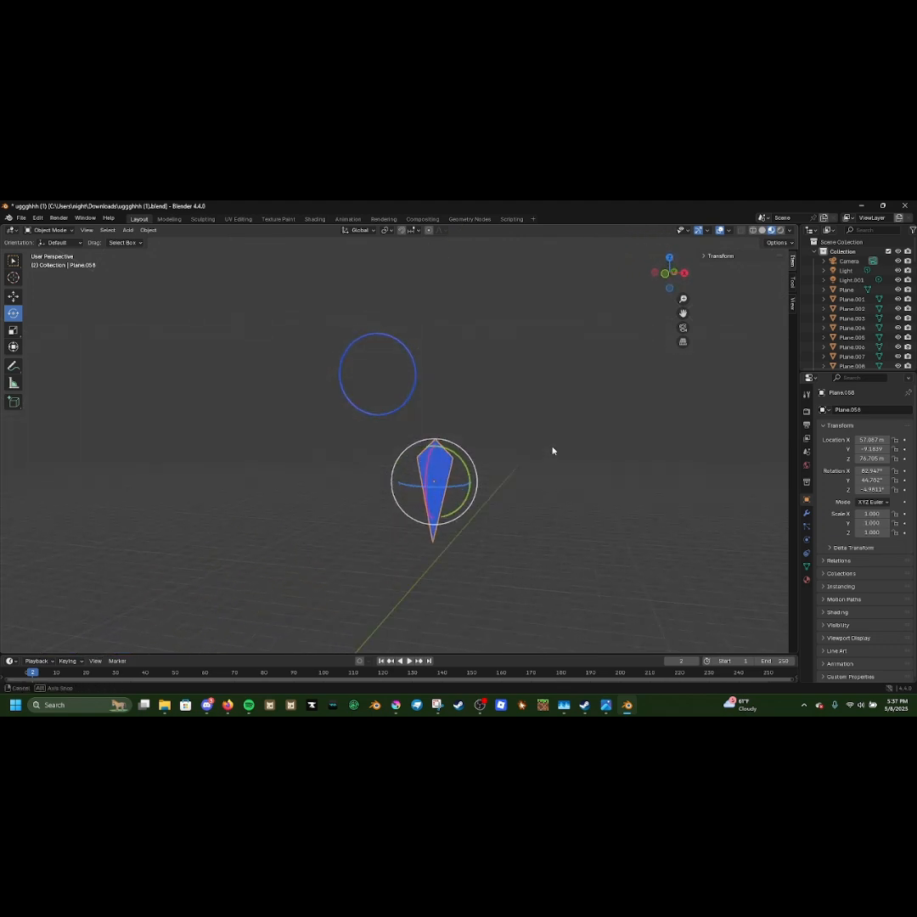
Scale the blue kite down along the global Y axis to make it thinner in side view.
left_click(350, 399)
scroll(339, 374, "up", 4)
middle_click_drag(644, 434, 489, 510)
left_click(466, 550)
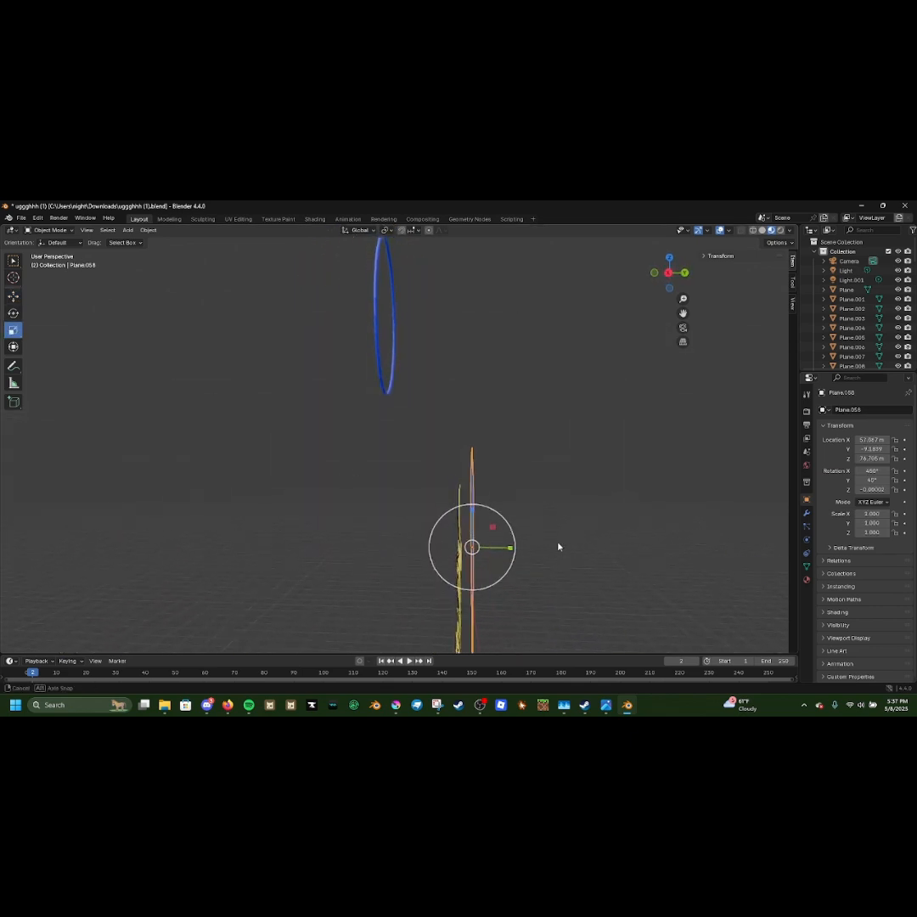
middle_click_drag(559, 544, 516, 548)
left_click_drag(504, 542, 506, 540)
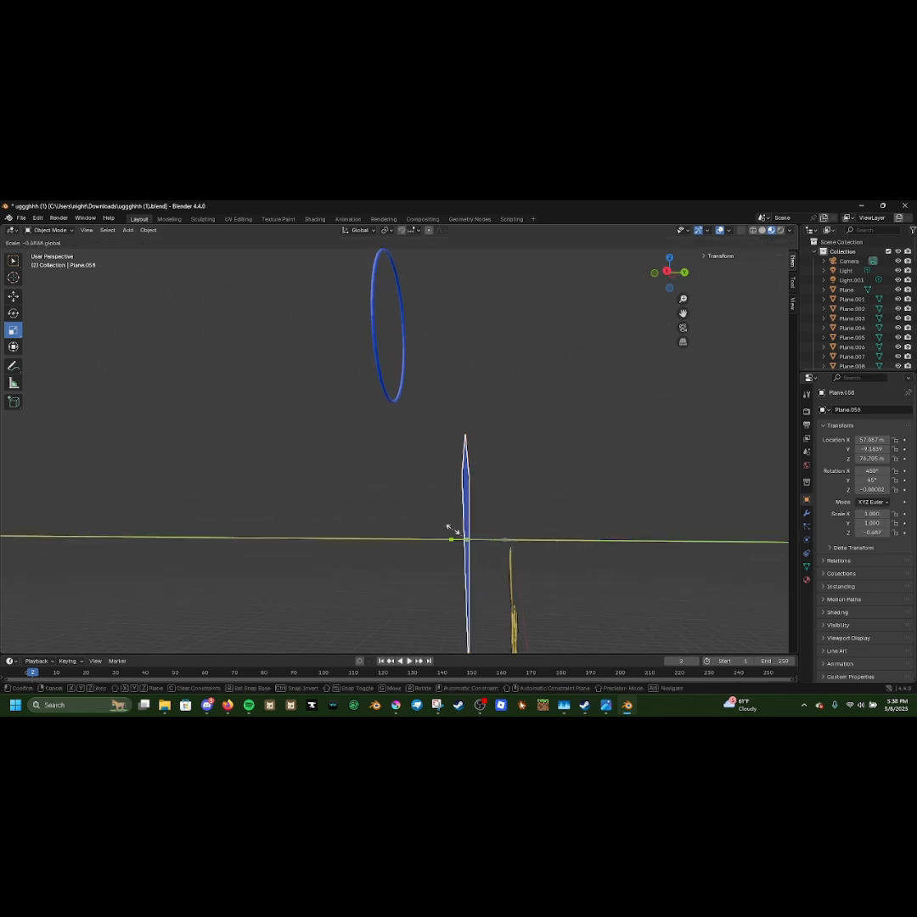
left_click_drag(453, 531, 460, 535)
middle_click_drag(502, 518, 480, 514)
scroll(492, 514, "down", 1)
Extrude the kite's face slightly in Edit Mode to give the flat shape some thickness.
key("Tab")
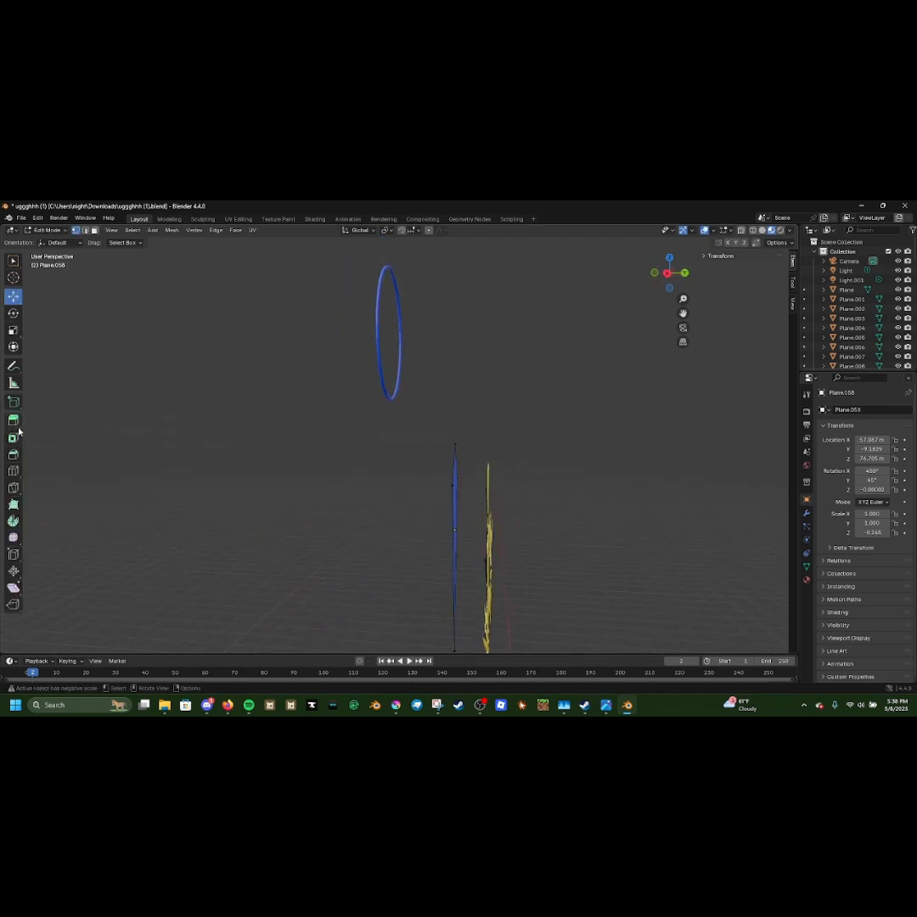
middle_click_drag(596, 519, 585, 507)
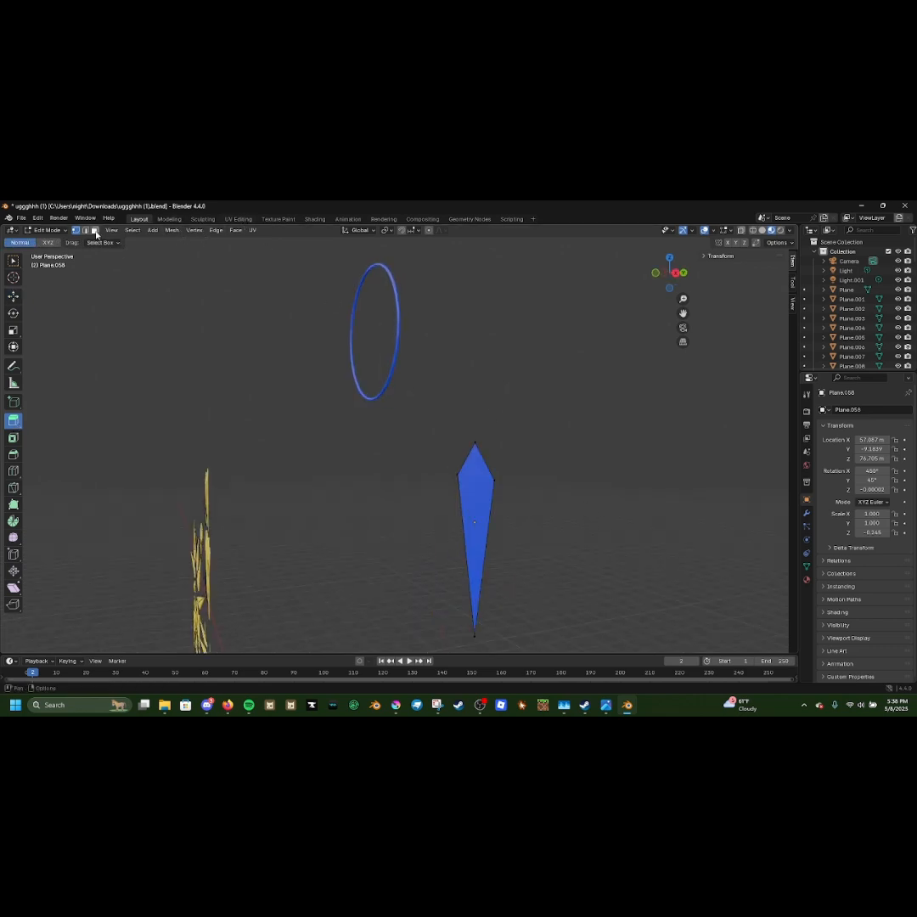
middle_click_drag(682, 362, 637, 362)
left_click(429, 492)
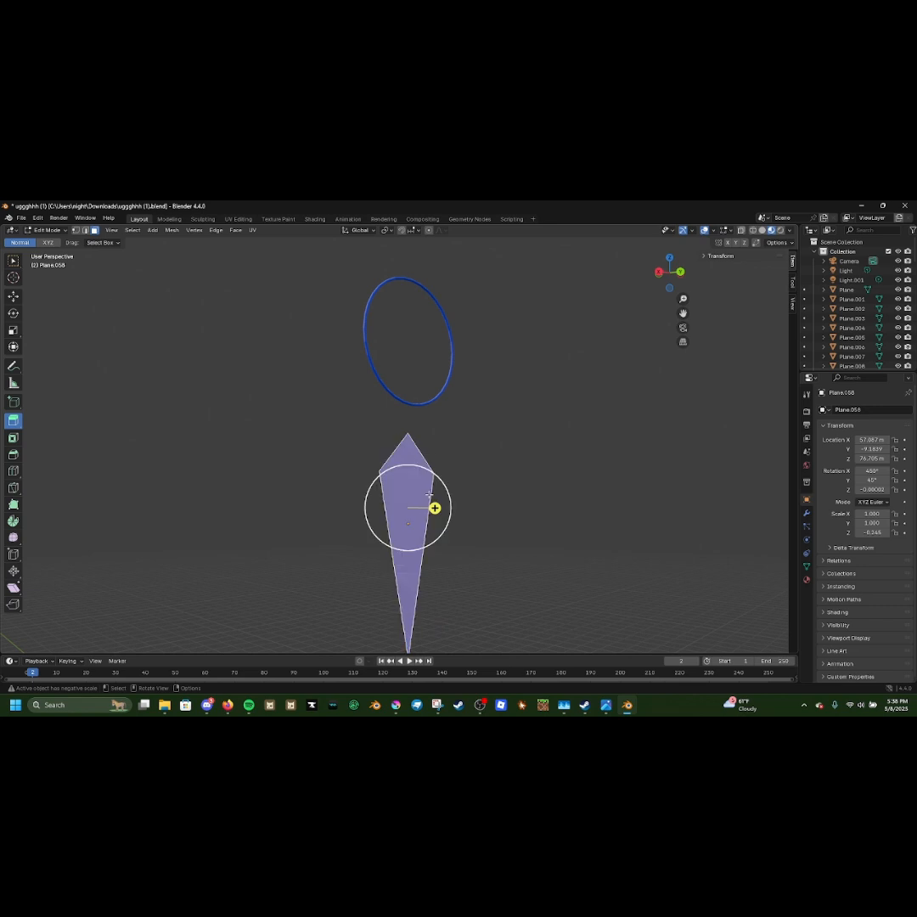
middle_click_drag(508, 482, 553, 478)
mouse_move(495, 514)
left_mouse_down()
mouse_move(508, 514)
mouse_move(499, 514)
left_mouse_up()
middle_click_drag(499, 513, 592, 518)
key("Tab")
key("Tab")
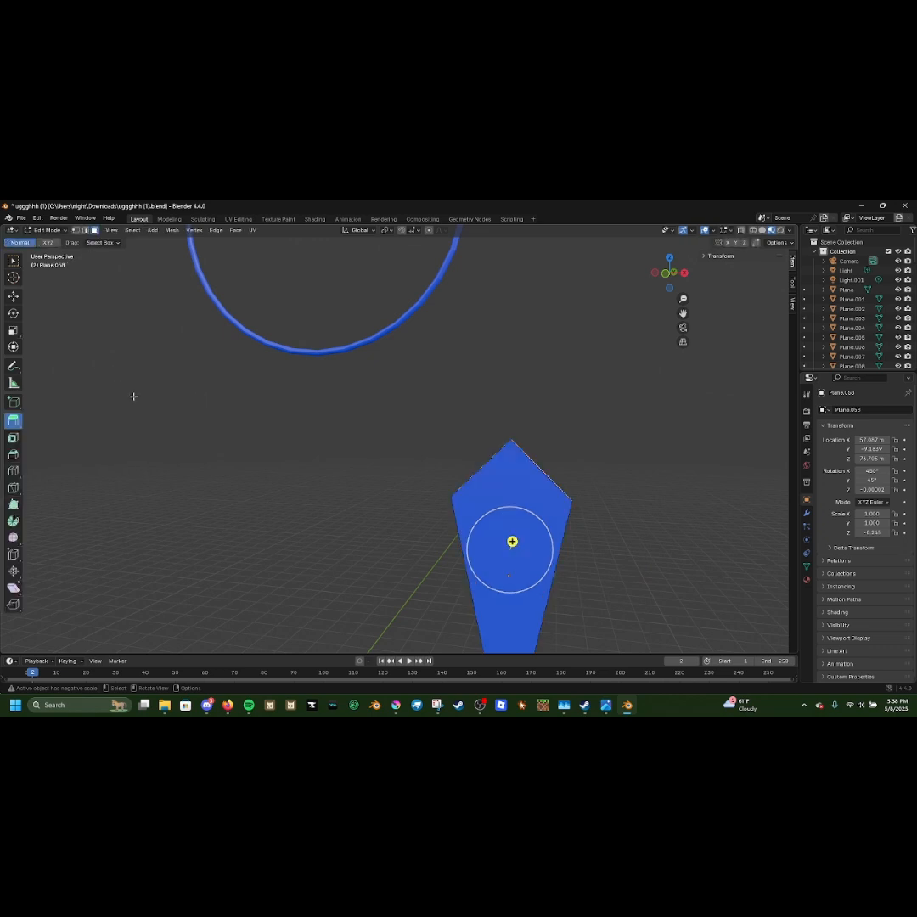
key("e")
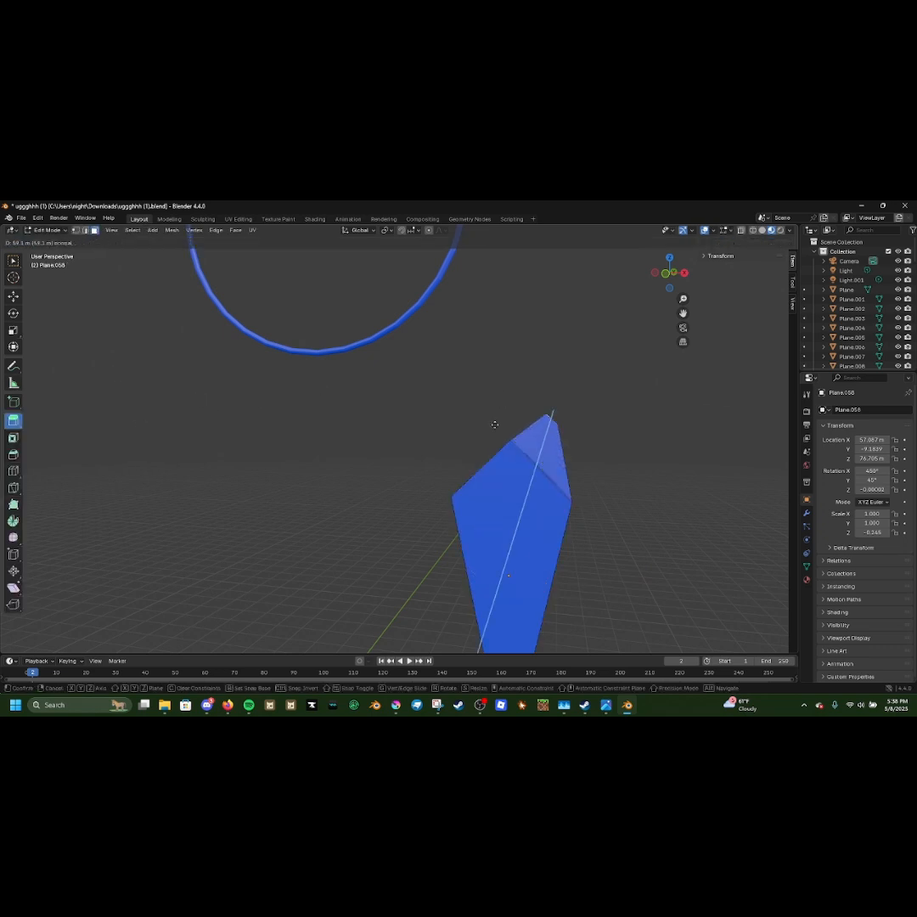
left_click(424, 472)
key("ctrl+z")
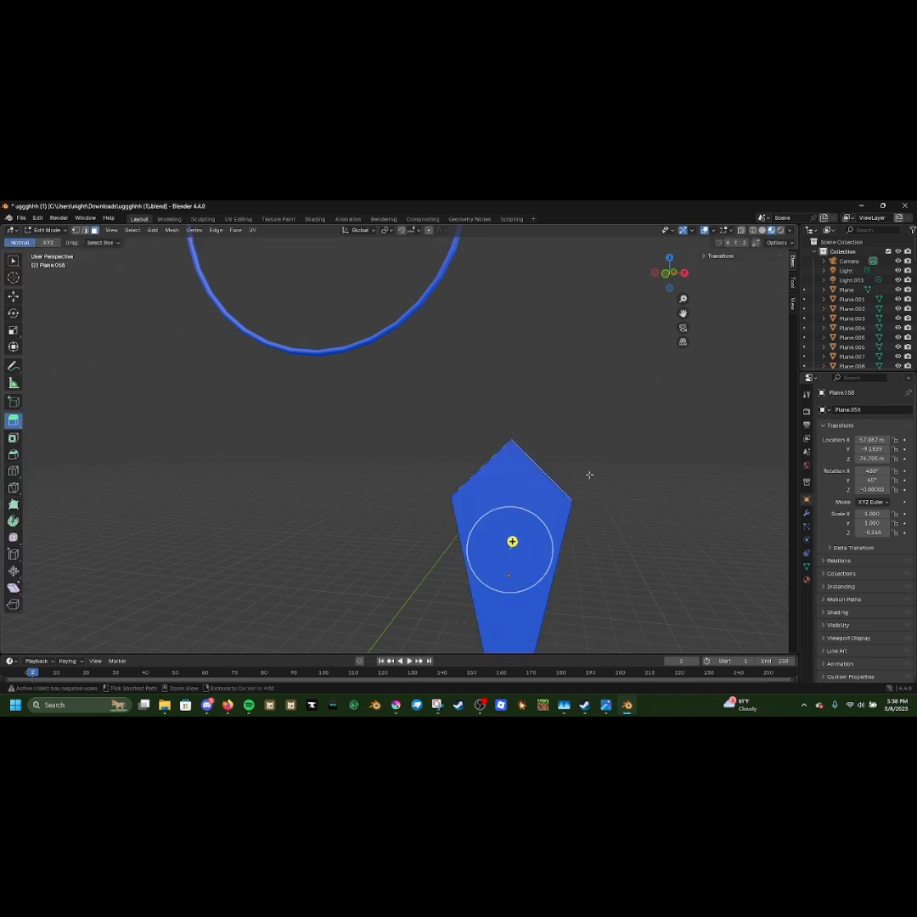
middle_click_drag(590, 475, 538, 475)
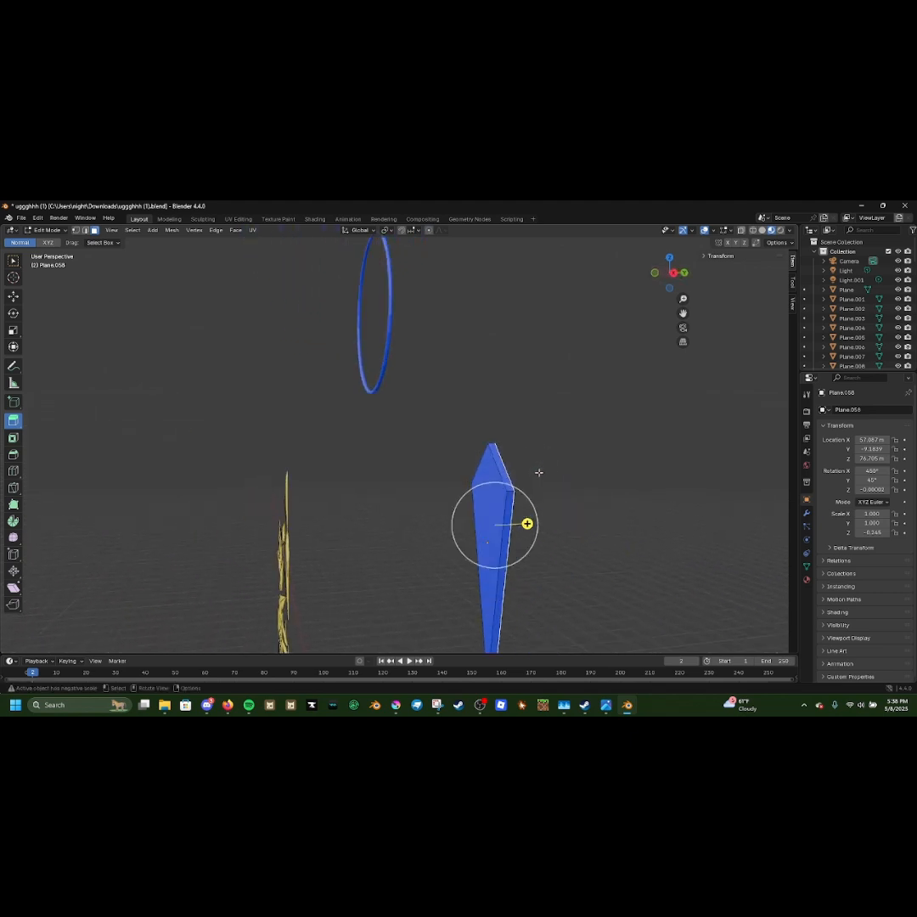
key("e")
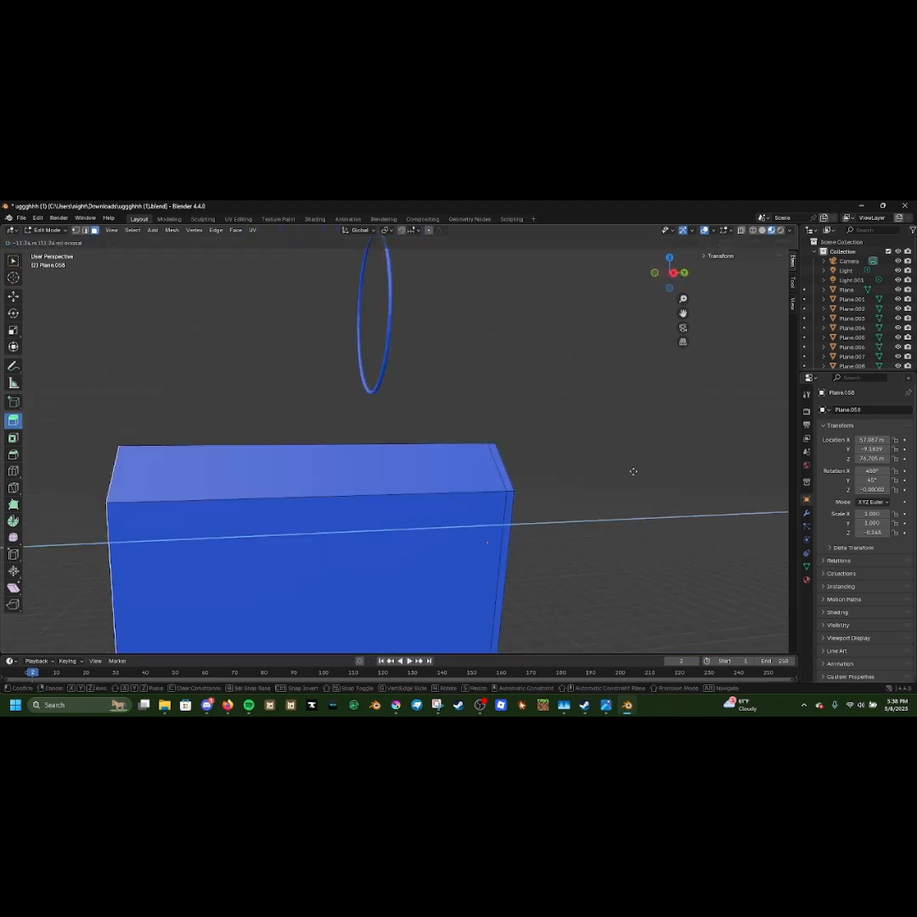
left_click(669, 517)
key("ctrl+z")
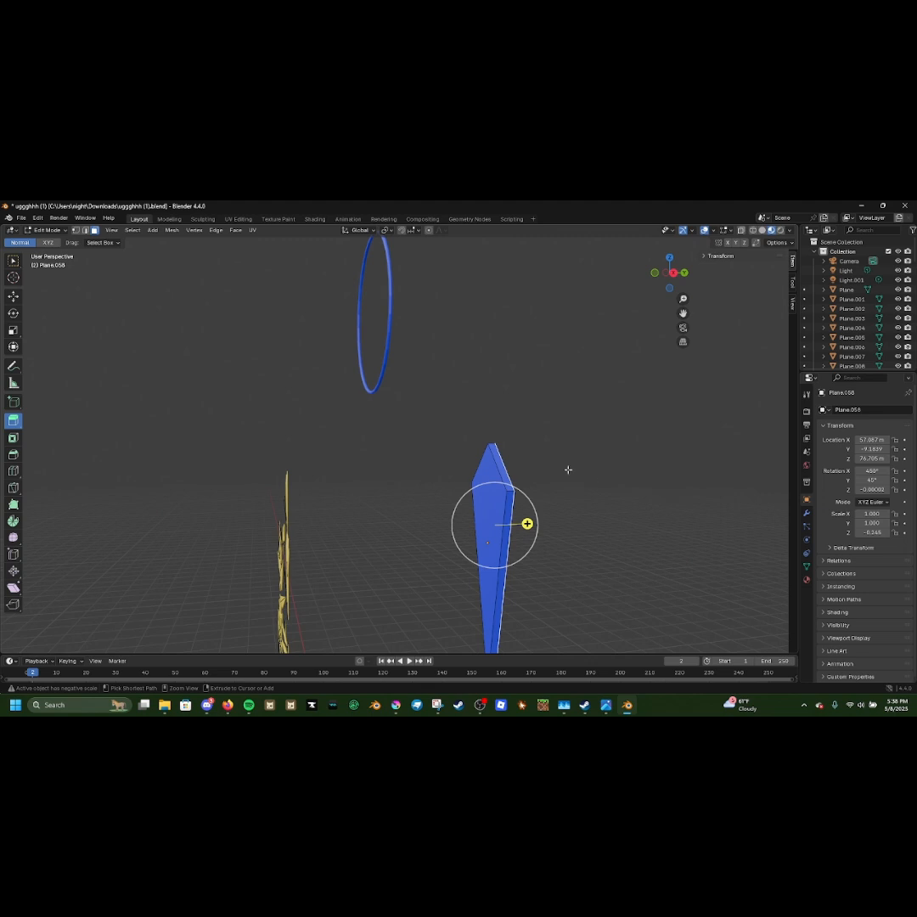
Move the kite's extruded face along the Y axis to adjust its thickness, and return to Object Mode.
middle_click_drag(567, 469, 509, 443)
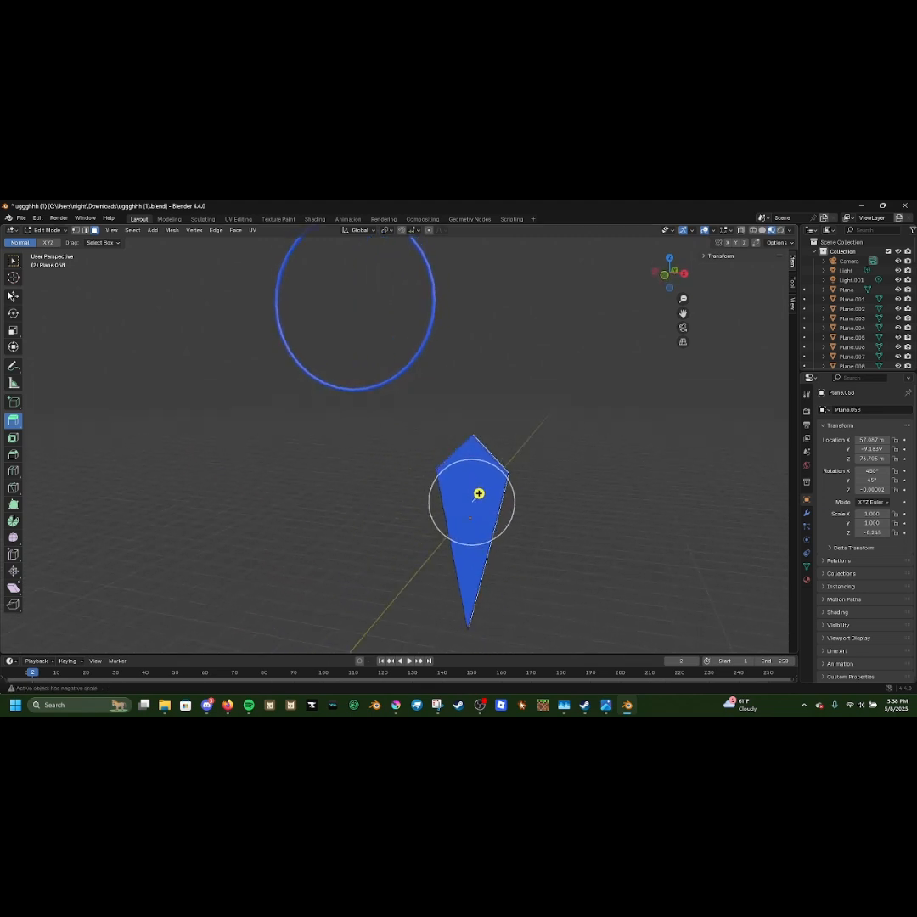
left_click(12, 297)
middle_click_drag(411, 438, 346, 434)
middle_click_drag(514, 458, 525, 507)
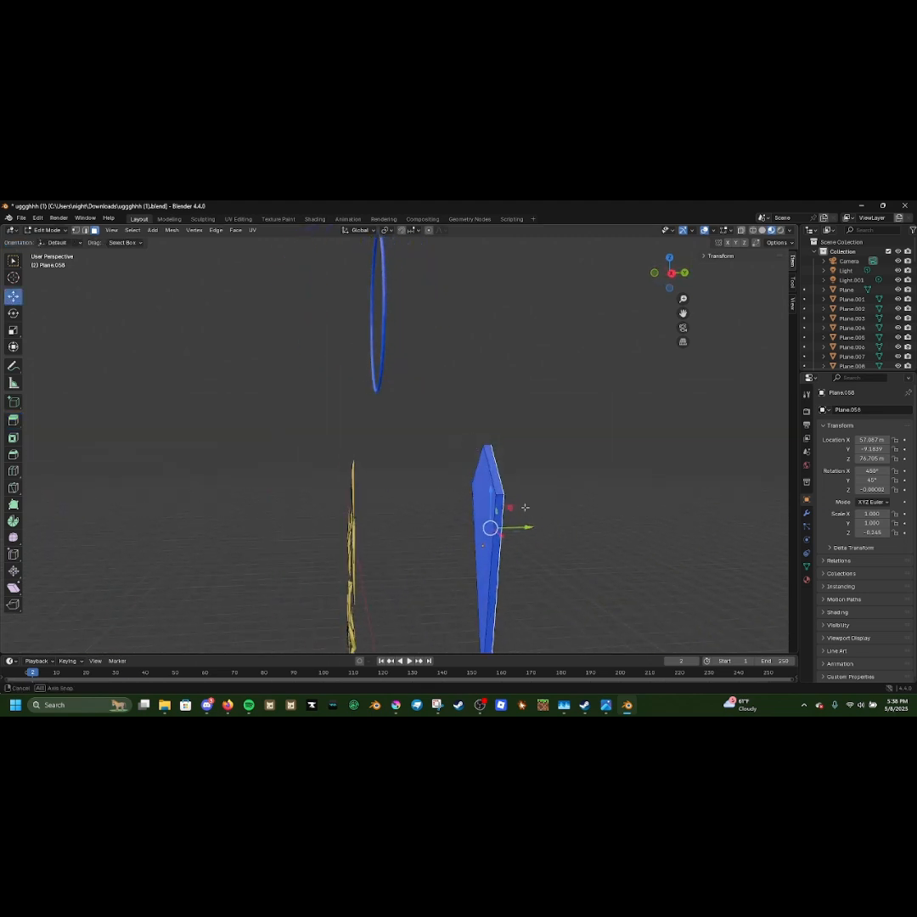
left_click_drag(529, 530, 490, 528)
key("Tab")
Move the kite along the Y axis to about -11.6 m, in line with the ring in side view.
middle_click_drag(468, 526, 301, 450)
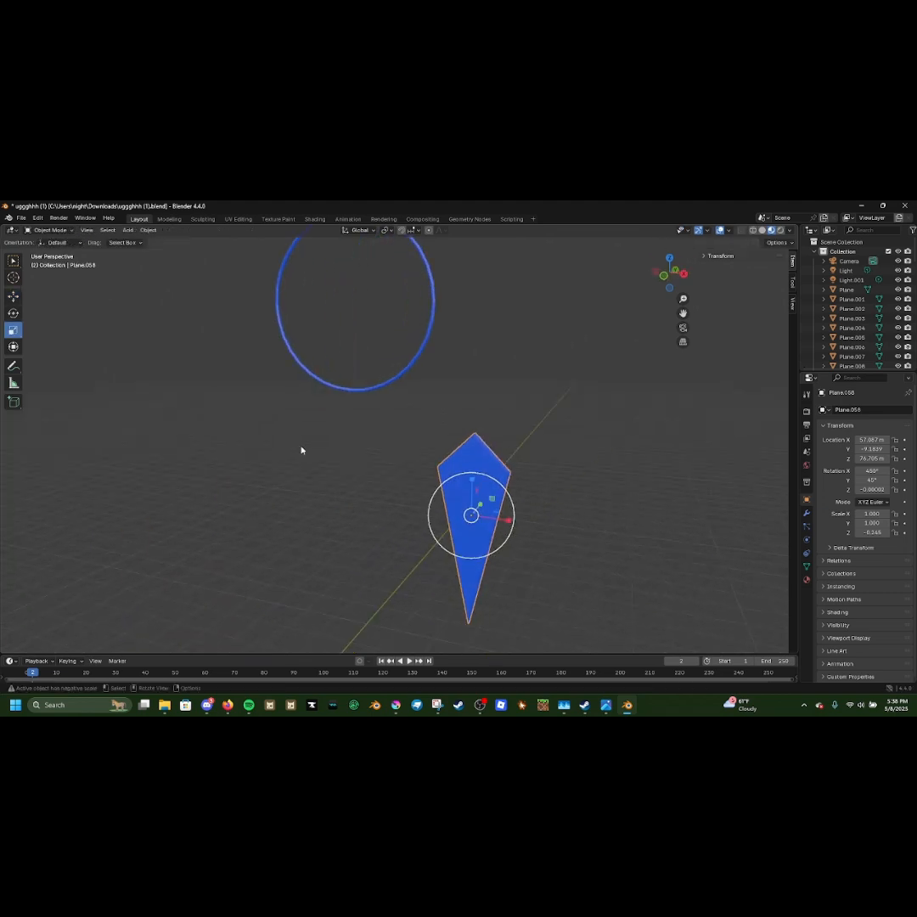
middle_click_drag(559, 498, 530, 536)
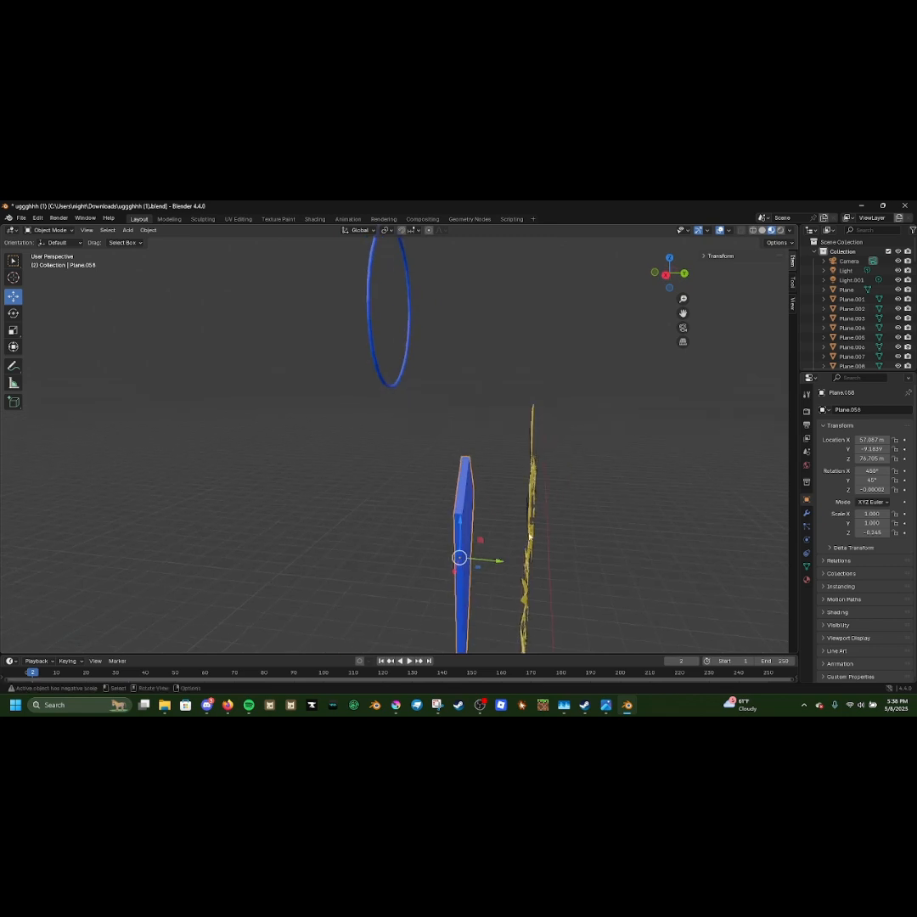
left_click_drag(491, 559, 434, 536)
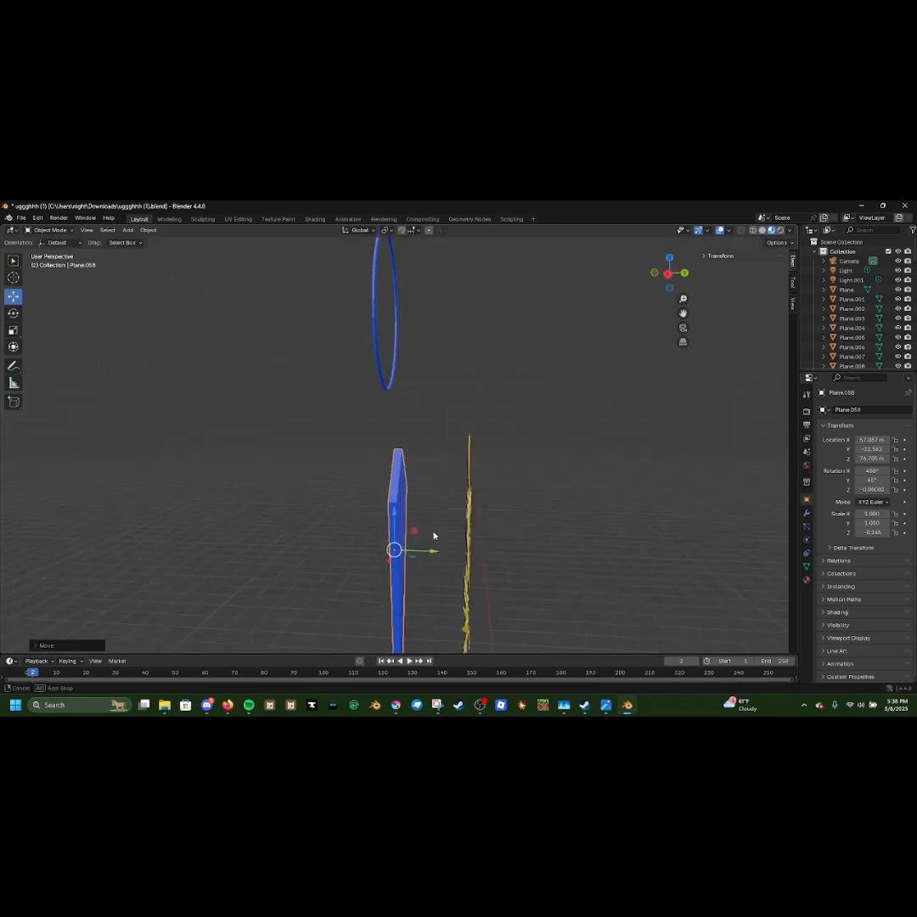
Move the kite along the X axis to about 64.5 m, away from the ring.
middle_click_drag(434, 536, 549, 532)
scroll(544, 529, "down", 3)
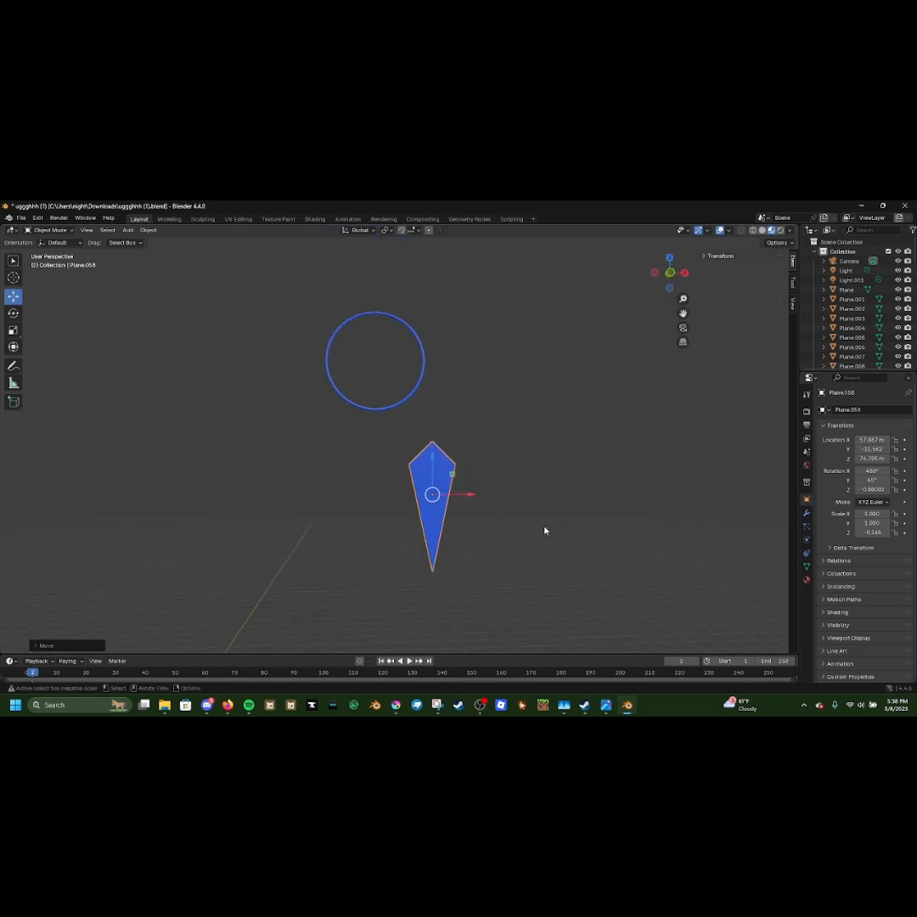
scroll(539, 534, "down", 1)
left_click_drag(455, 488, 565, 484)
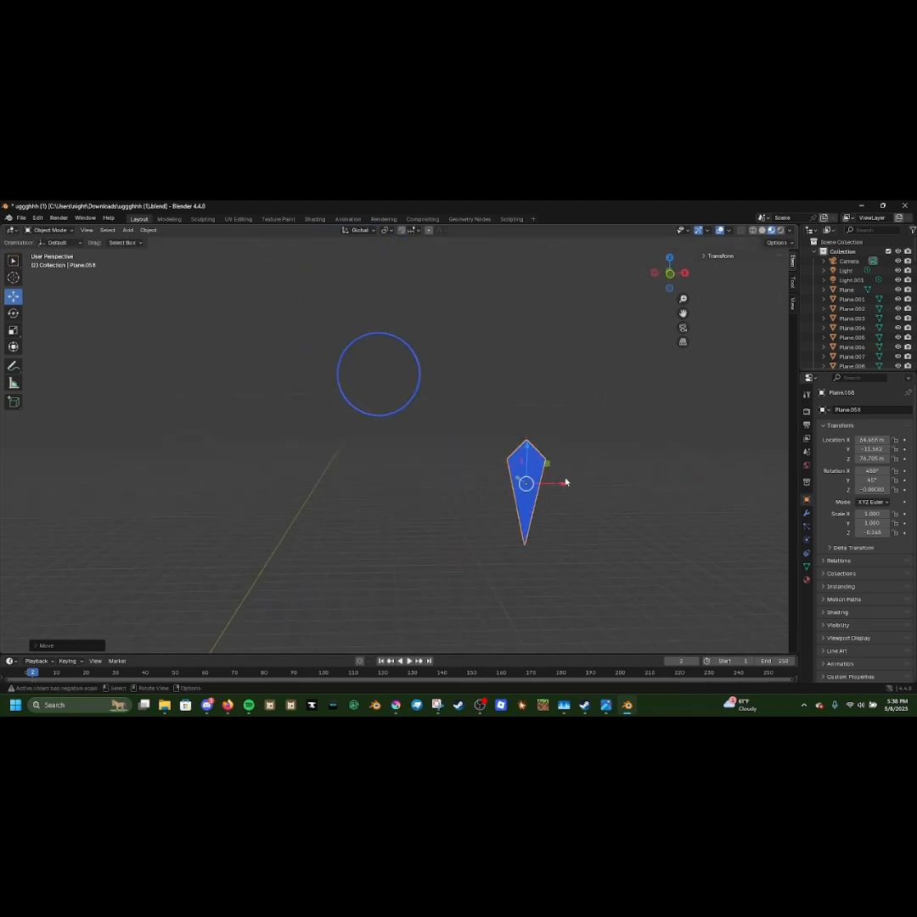
middle_click_drag(580, 489, 518, 504)
key("shift+d")
right_click(518, 504)
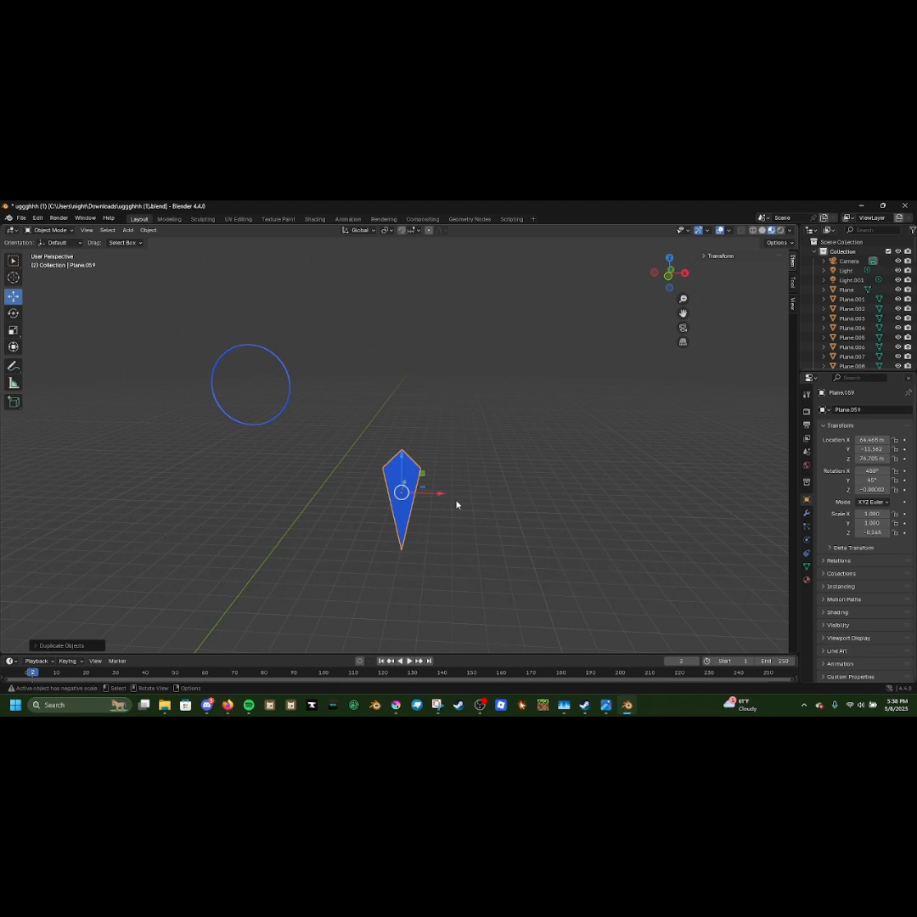
left_click_drag(442, 497, 524, 503)
left_click(512, 512)
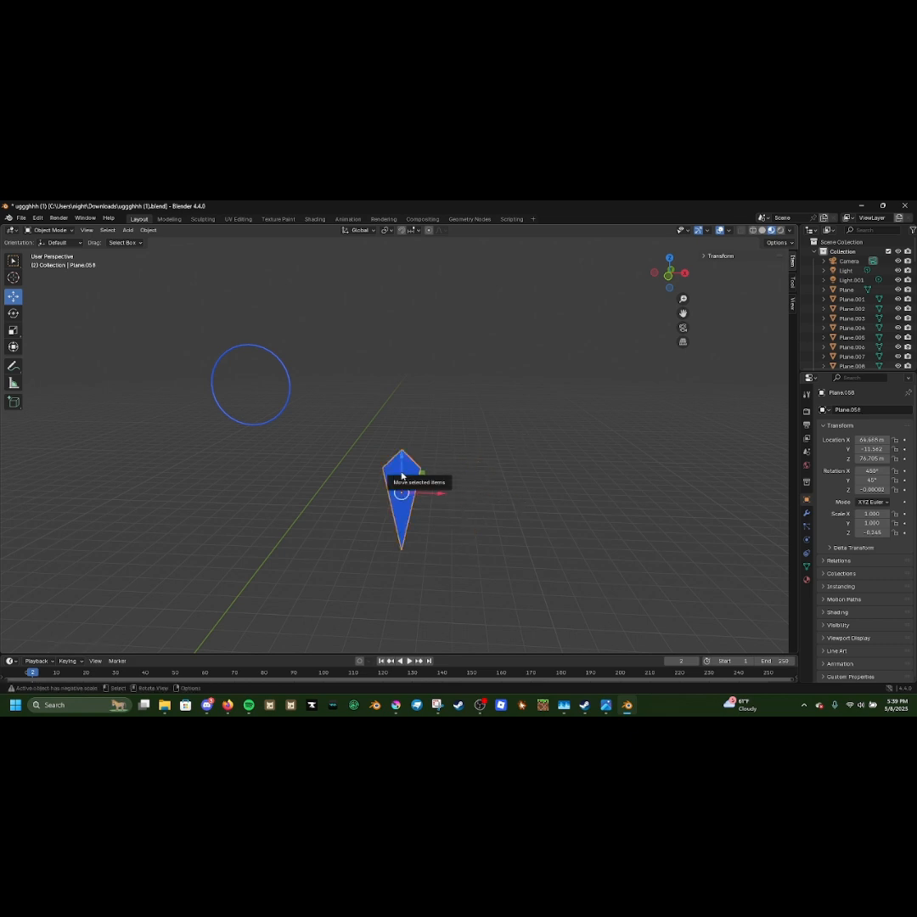
key("shift+d")
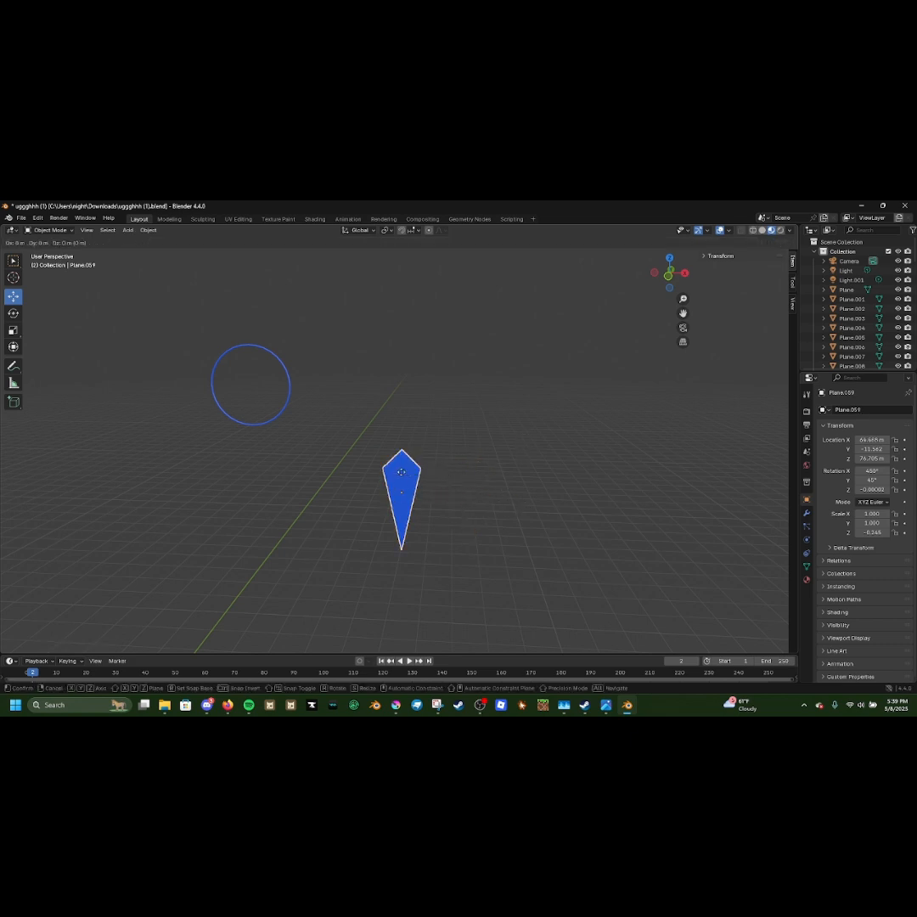
right_click(401, 473)
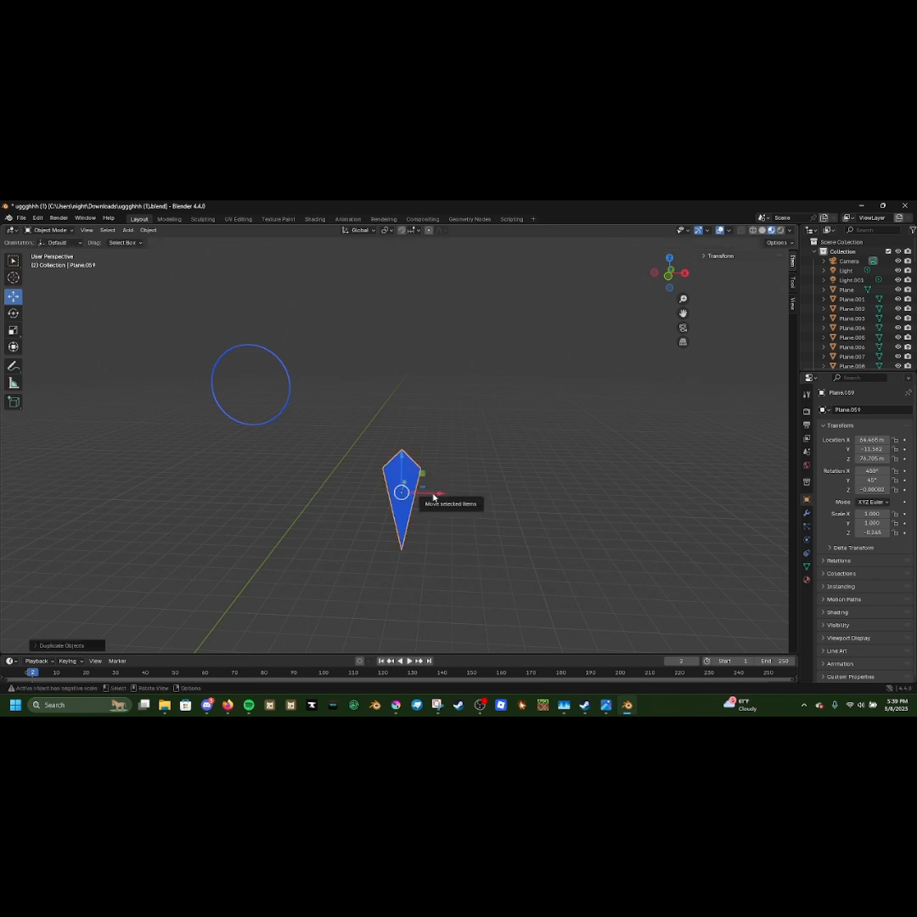
left_click_drag(437, 498, 502, 497)
mouse_move(514, 473)
middle_mouse_down()
mouse_move(363, 479)
mouse_move(461, 441)
mouse_move(473, 381)
mouse_move(504, 614)
mouse_move(444, 542)
mouse_move(541, 489)
mouse_move(530, 479)
middle_mouse_up()
key("ctrl+z")
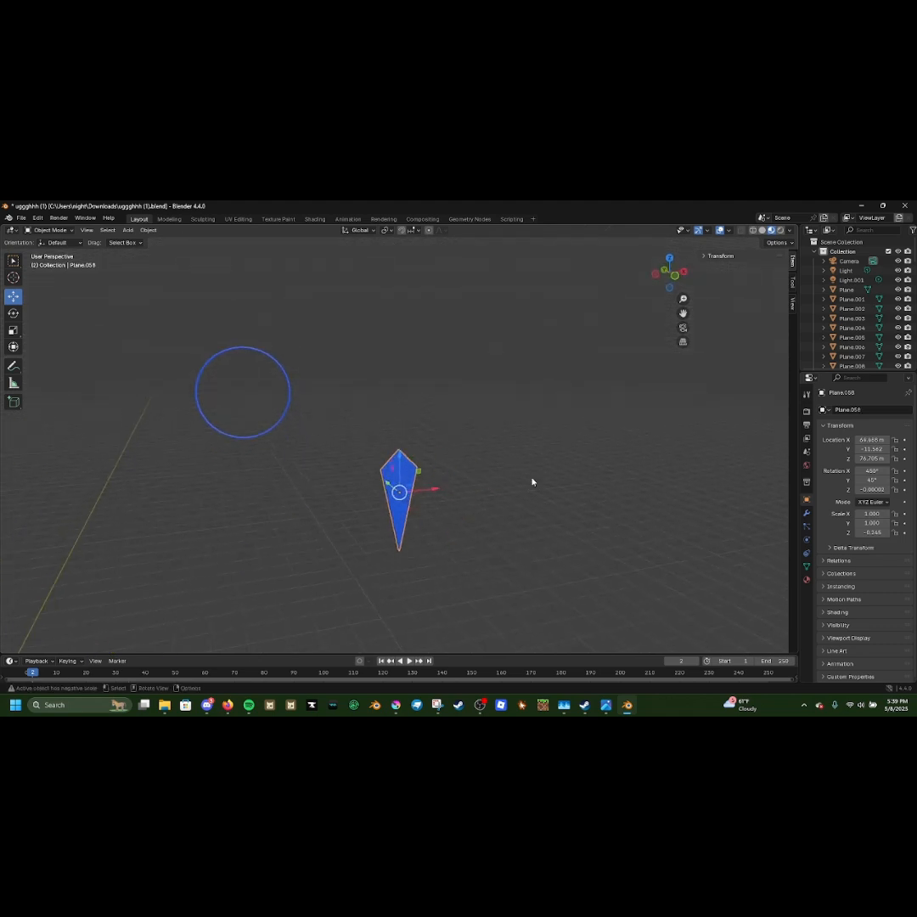
key("shift+d")
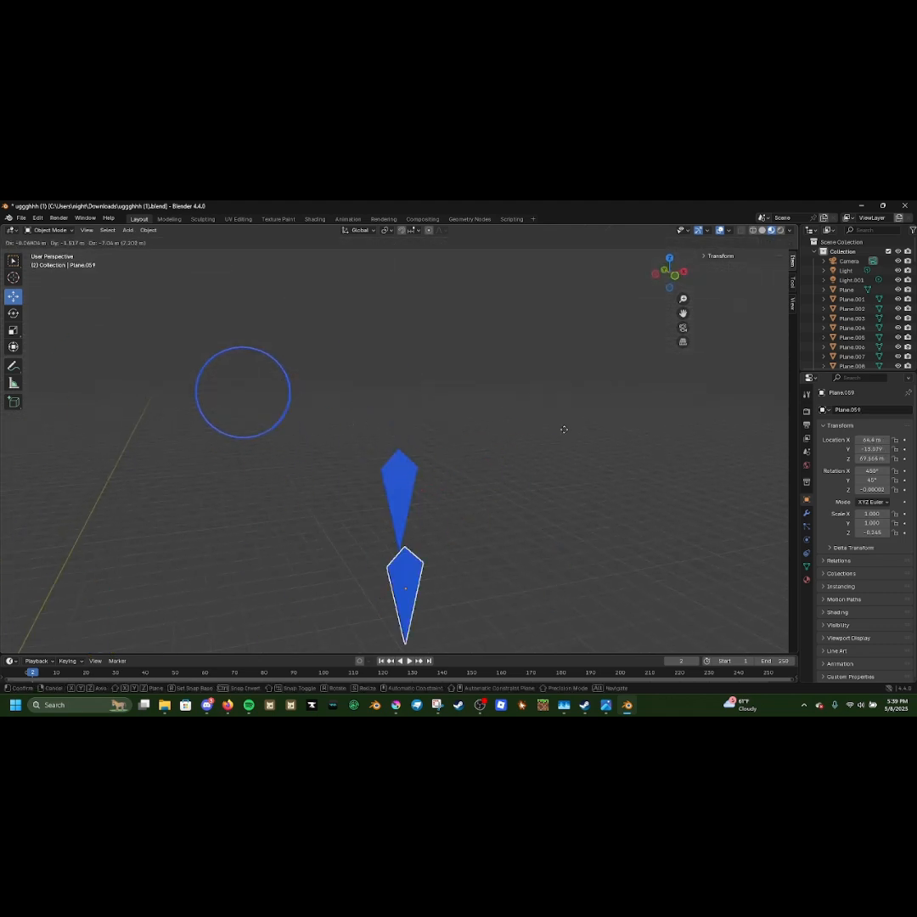
left_click(595, 466)
middle_click_drag(600, 467, 642, 473)
key("ctrl+z")
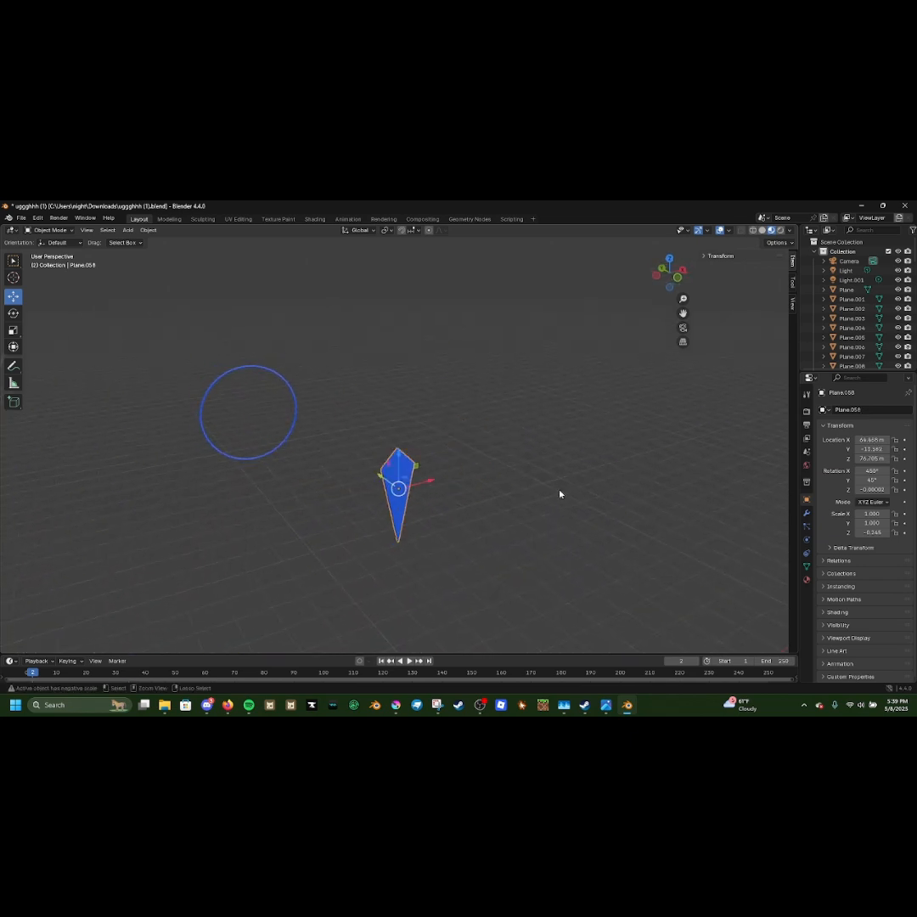
Duplicate the kite and move the copy along the X axis to about 67.9 m, beside the original.
middle_click_drag(560, 493, 471, 495)
left_click_drag(440, 482, 497, 480)
key("ctrl+z")
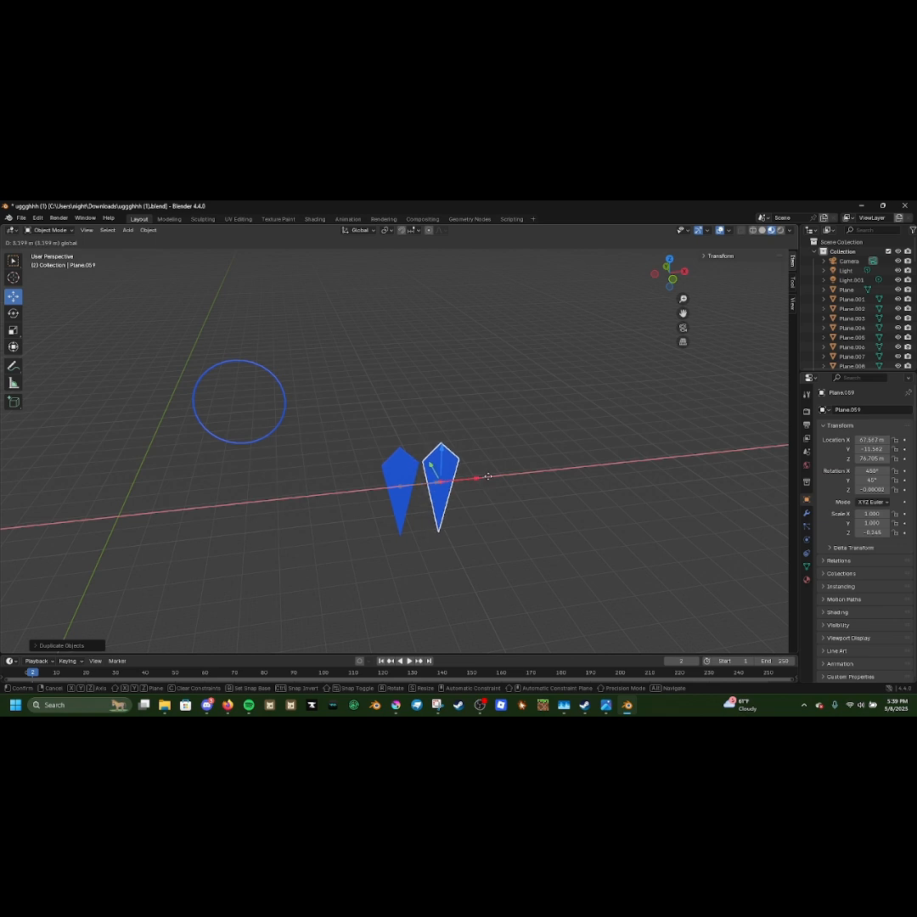
left_click(488, 476)
middle_click_drag(488, 477, 468, 466)
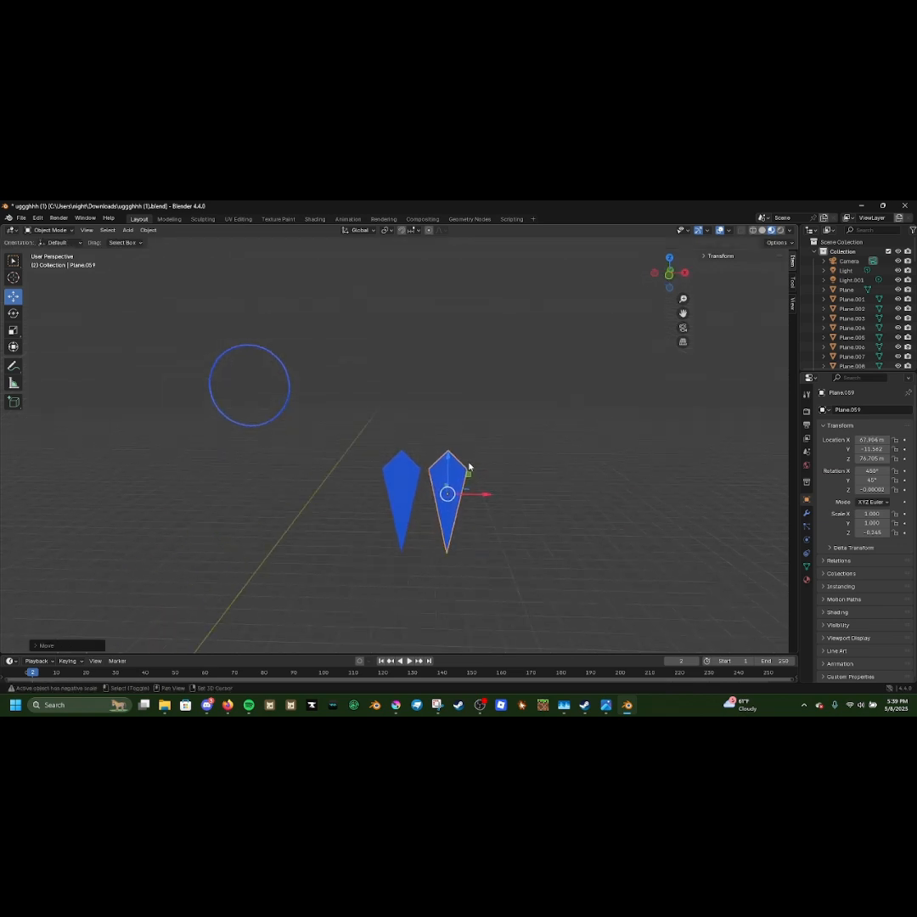
Duplicate the second kite and move the new copy farther along the X axis to make a row of three.
key("shift+d")
left_click(469, 466)
left_click_drag(485, 494, 572, 484)
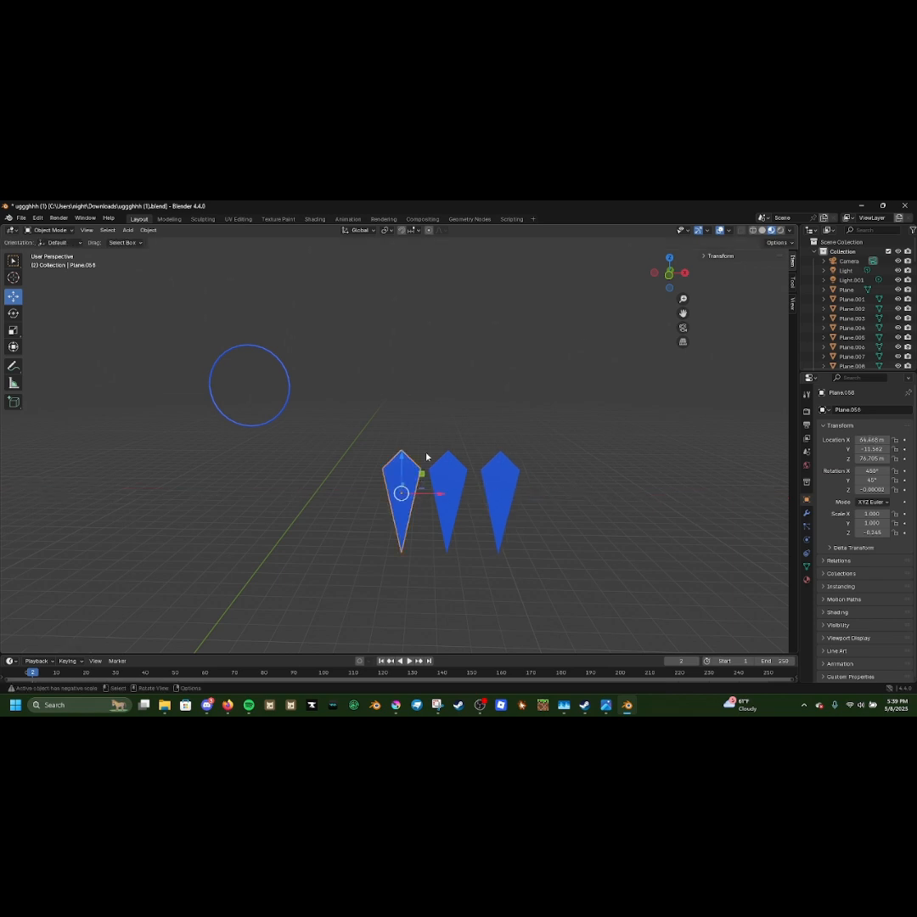
Move the original kite just below the ring, to about X 56.8 m, Y -12.7 m, Z 78.7 m.
middle_click_drag(457, 471, 409, 485)
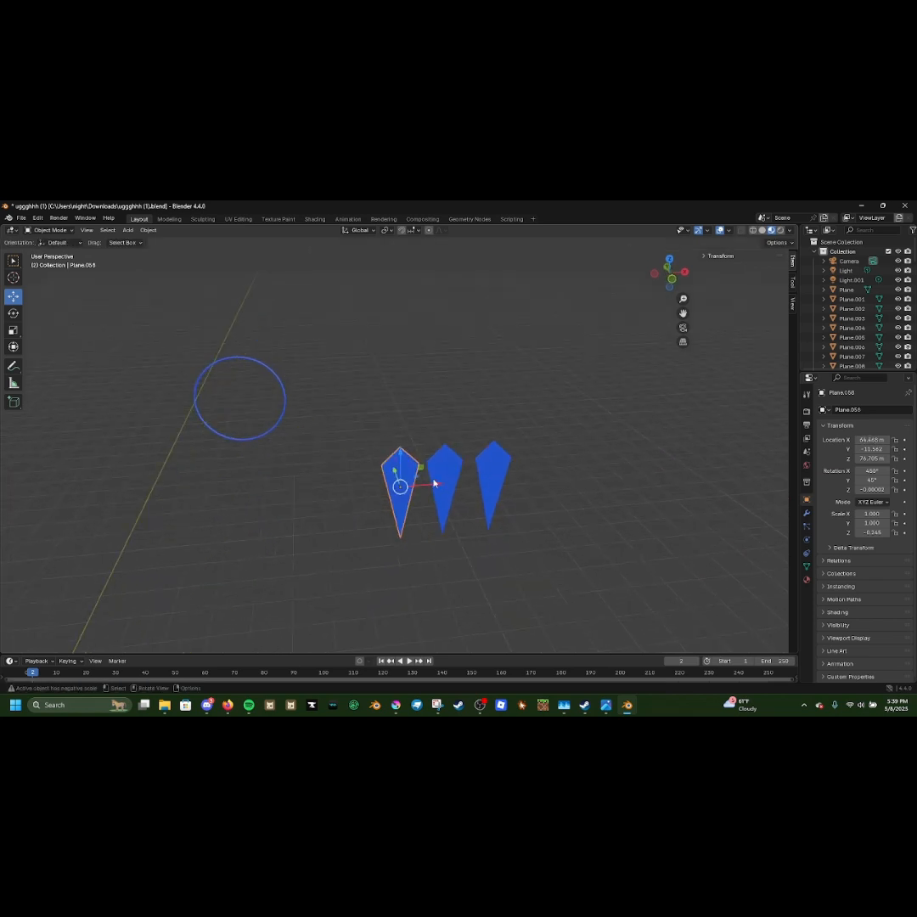
left_click_drag(434, 484, 324, 495)
left_click_drag(296, 438, 293, 418)
middle_click_drag(306, 418, 466, 417)
left_click_drag(436, 439, 432, 435)
middle_click_drag(449, 434, 566, 419)
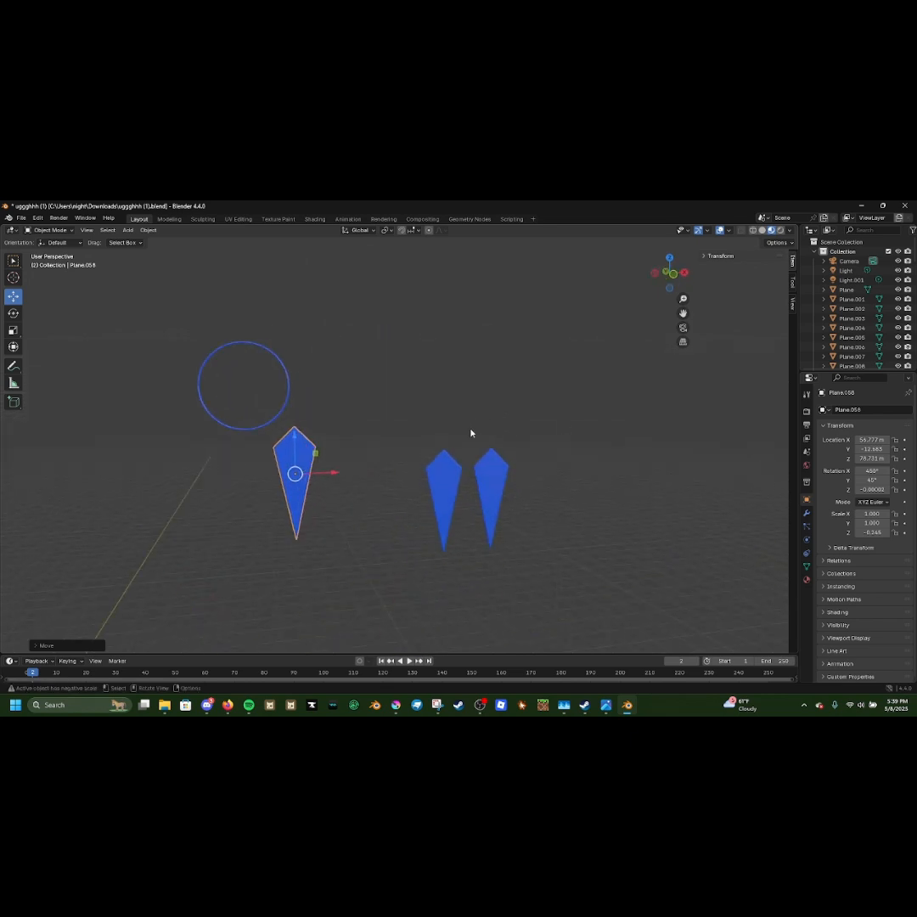
middle_click_drag(471, 434, 272, 451)
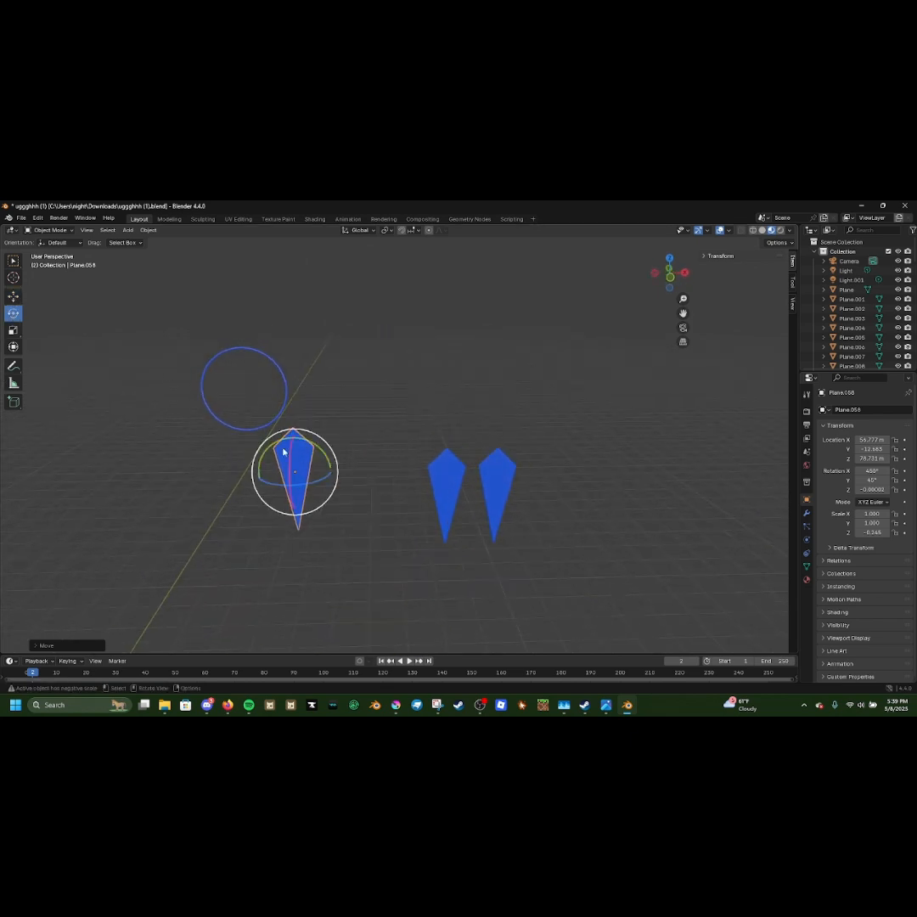
Rotate the first kite to 40° about Y and move it up and outward beside the ring's lower edge.
left_click_drag(277, 443, 274, 447)
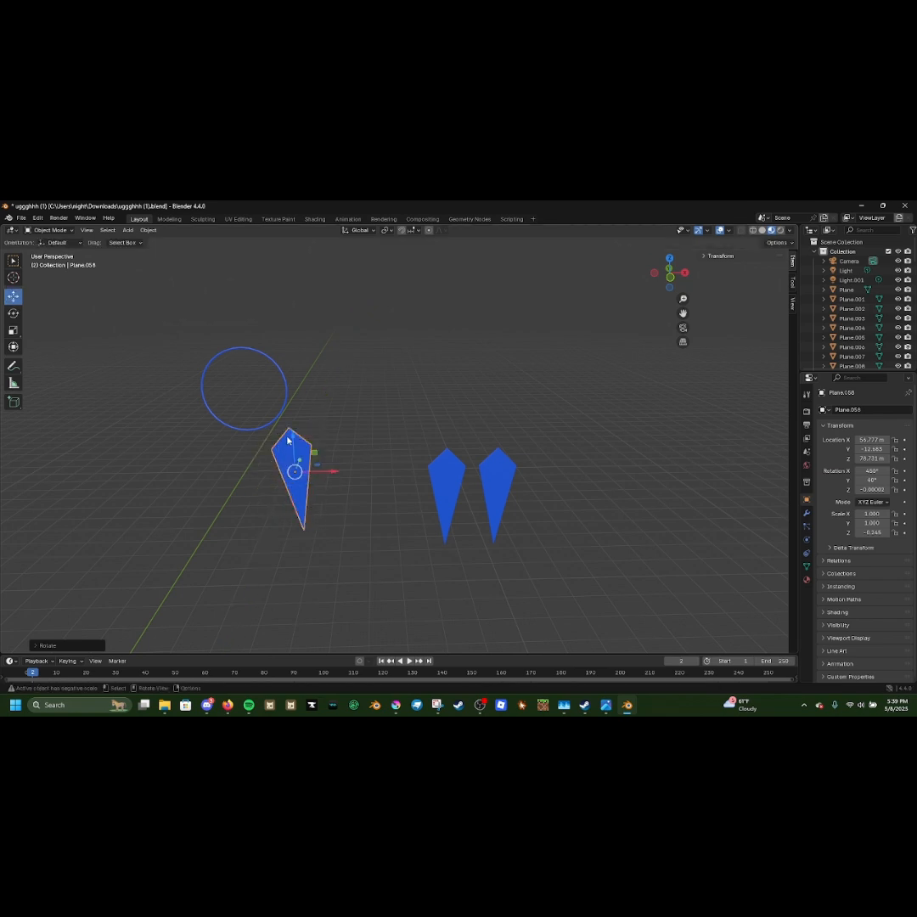
left_click_drag(293, 436, 348, 438)
left_click_drag(303, 406, 302, 426)
left_click_drag(339, 455, 340, 455)
Move the second kite to about X 60.8 m, Z 81.5 m beside the first and rotate it to 35° about Y.
left_click(446, 467)
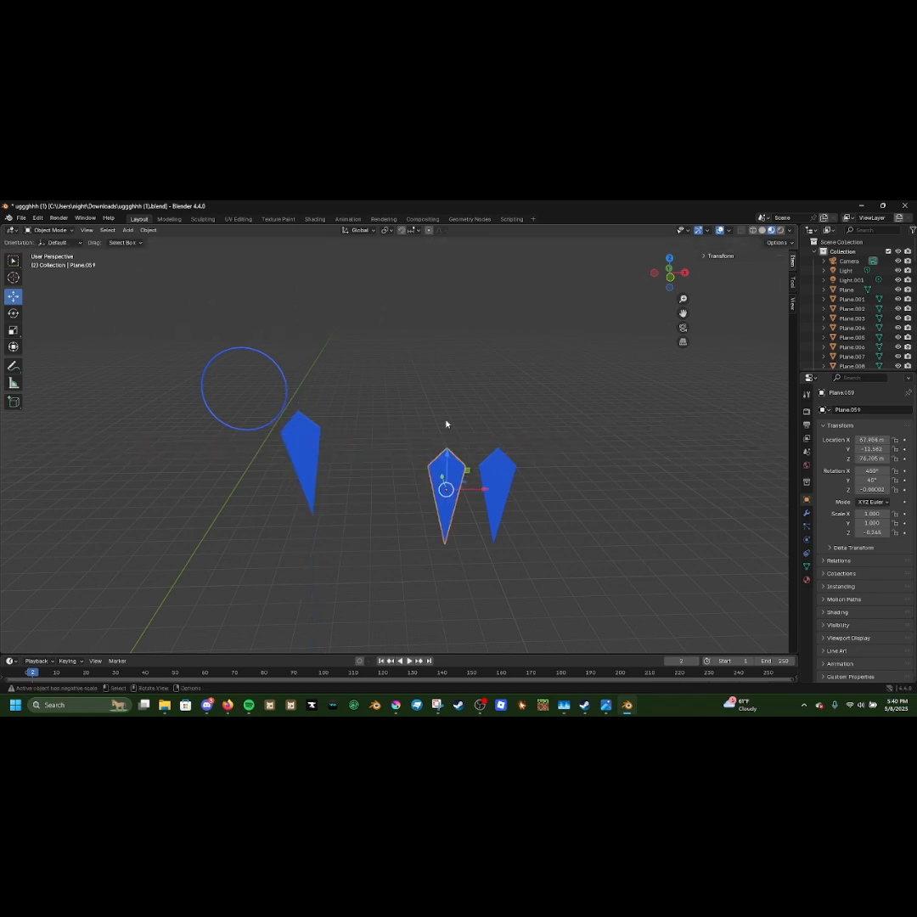
left_click_drag(447, 456, 447, 392)
left_click_drag(485, 424, 382, 426)
left_click(13, 314)
mouse_move(334, 395)
left_mouse_down()
mouse_move(322, 402)
mouse_move(329, 398)
left_mouse_up()
Move the third kite up beside the second, rotate it to 30° about Y and adjust its X spacing.
left_click(496, 480)
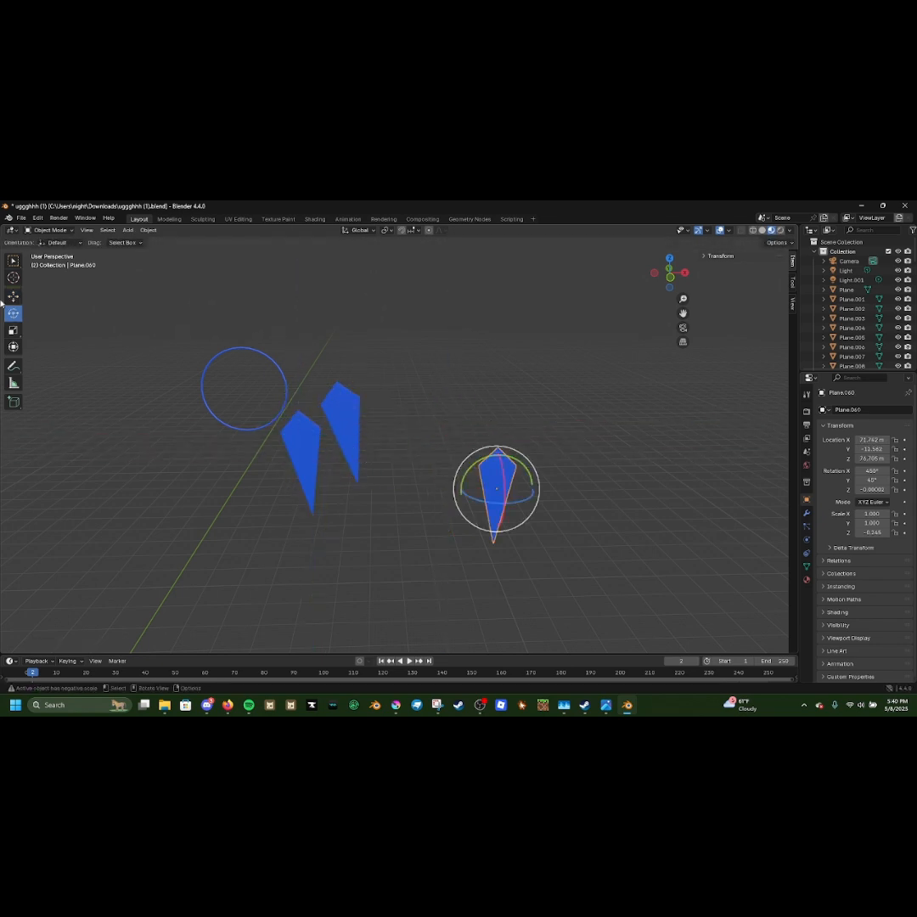
left_click(13, 297)
left_click_drag(497, 449, 501, 334)
left_click_drag(539, 374, 419, 374)
left_click(14, 313)
left_click_drag(354, 352, 381, 369)
left_click(13, 297)
left_click_drag(422, 402, 439, 402)
Adjust the kites' positions to even out the row, bringing the outermost kite to about Y -12.8 m.
left_click(344, 412)
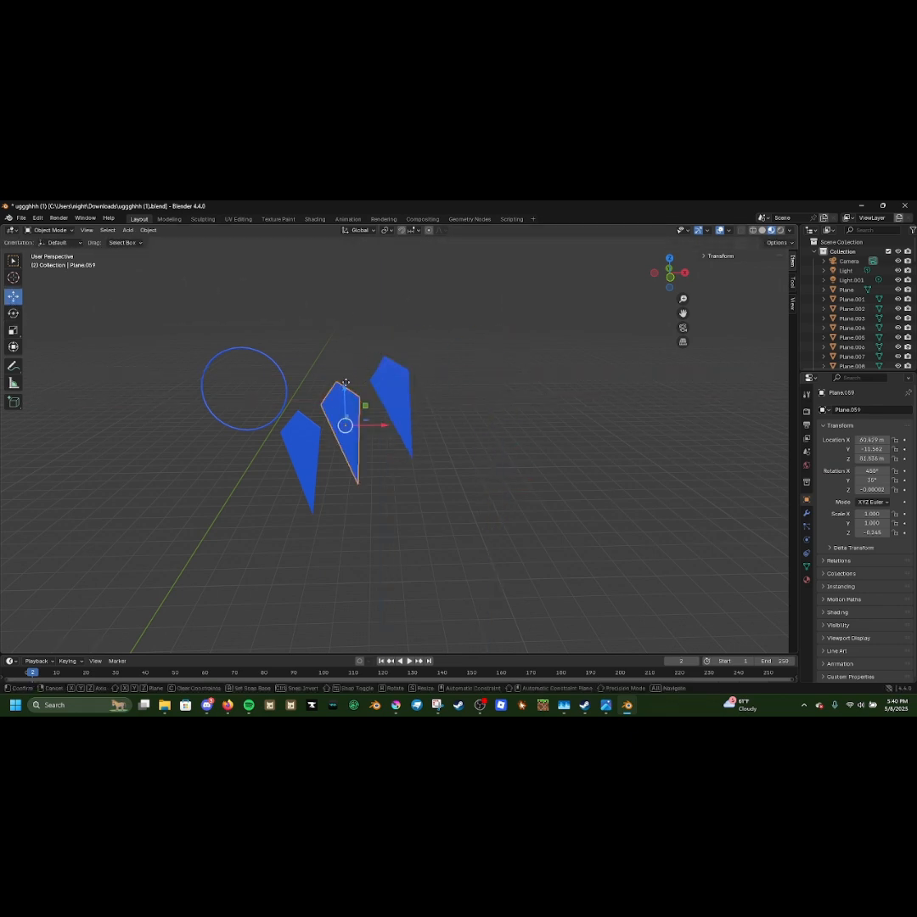
left_click(301, 435)
left_click_drag(344, 385, 432, 406)
left_click(351, 419)
left_click(395, 400)
middle_click_drag(387, 397, 481, 402)
left_click(403, 406)
left_click_drag(440, 394, 412, 401)
left_click(409, 403)
middle_click_drag(463, 403, 379, 409)
Select all three kites and shift them together about 0.4 m along the X axis, away from the ring.
left_click(276, 421)
left_click(340, 409, "shift")
left_click(410, 405, "shift")
left_click_drag(381, 412, 389, 415)
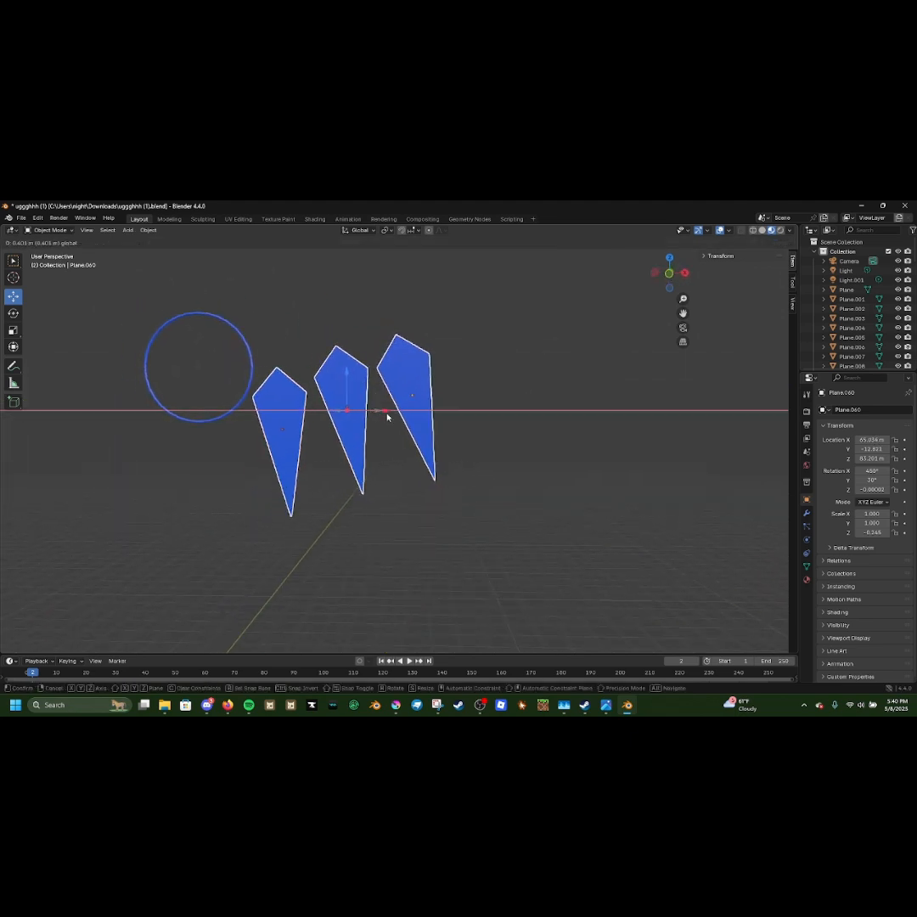
left_click(508, 408)
scroll(508, 408, "down", 4)
scroll(509, 409, "up", 2)
scroll(506, 406, "down", 2)
scroll(505, 405, "up", 2)
middle_click_drag(441, 388, 100, 406)
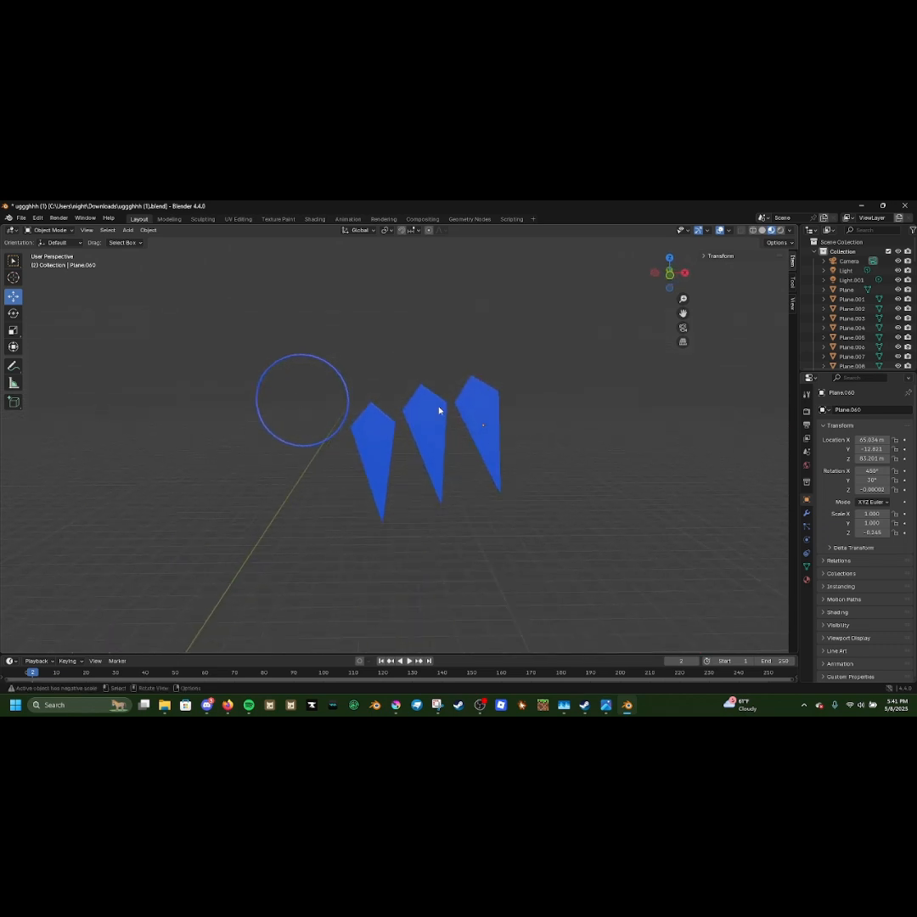
Duplicate the kite nearest the ring, move the copy along X to about 48.8 m and rotate it about Y to mirror the tilt.
middle_click_drag(486, 428, 490, 429)
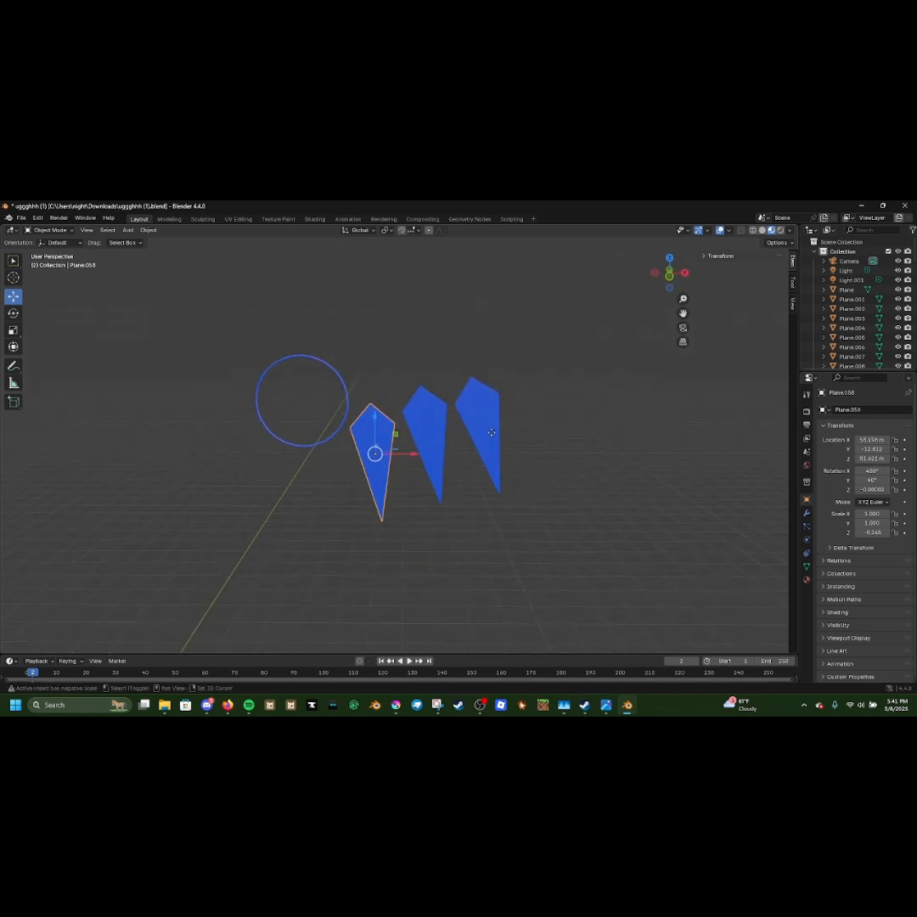
key("shift+d")
right_click(493, 437)
left_click_drag(411, 460, 261, 488)
left_click(12, 315)
left_click_drag(256, 430, 260, 437, "ctrl")
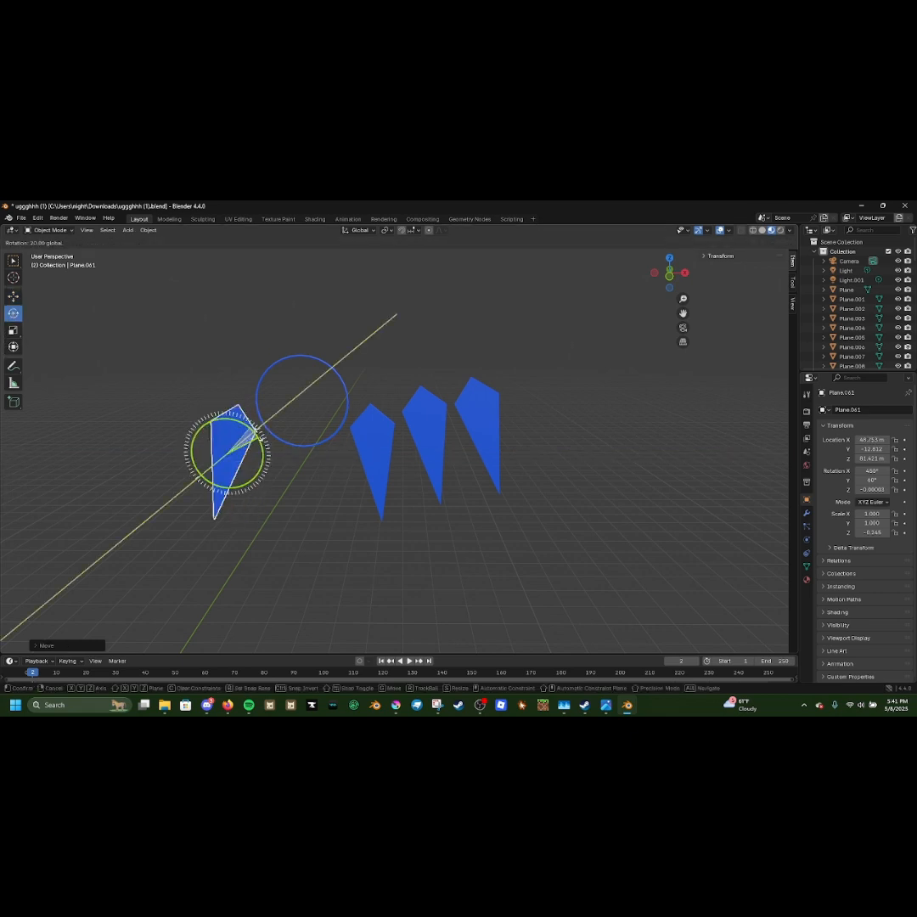
Duplicate the middle kite, move the copy along X to the ring's opposite side and rotate it to mirror the original's tilt.
left_click(427, 438)
key("shift+d")
right_click(75, 339)
left_click(13, 296)
left_click_drag(465, 437, 204, 436)
left_click(13, 314)
left_click(14, 296)
Duplicate the outermost kite, move the copy along X to the far end of the mirrored row and rotate it to 55° about Y.
left_click(495, 433)
key("shift+d")
right_click(133, 439)
left_click_drag(520, 427, 160, 419)
left_click(13, 314)
Select the three mirrored copies and shift them together along X, placing the outermost at about 42.5 m, then deselect them.
middle_click_drag(158, 406, 157, 392)
left_click_drag(97, 329, 221, 436)
left_click(14, 296)
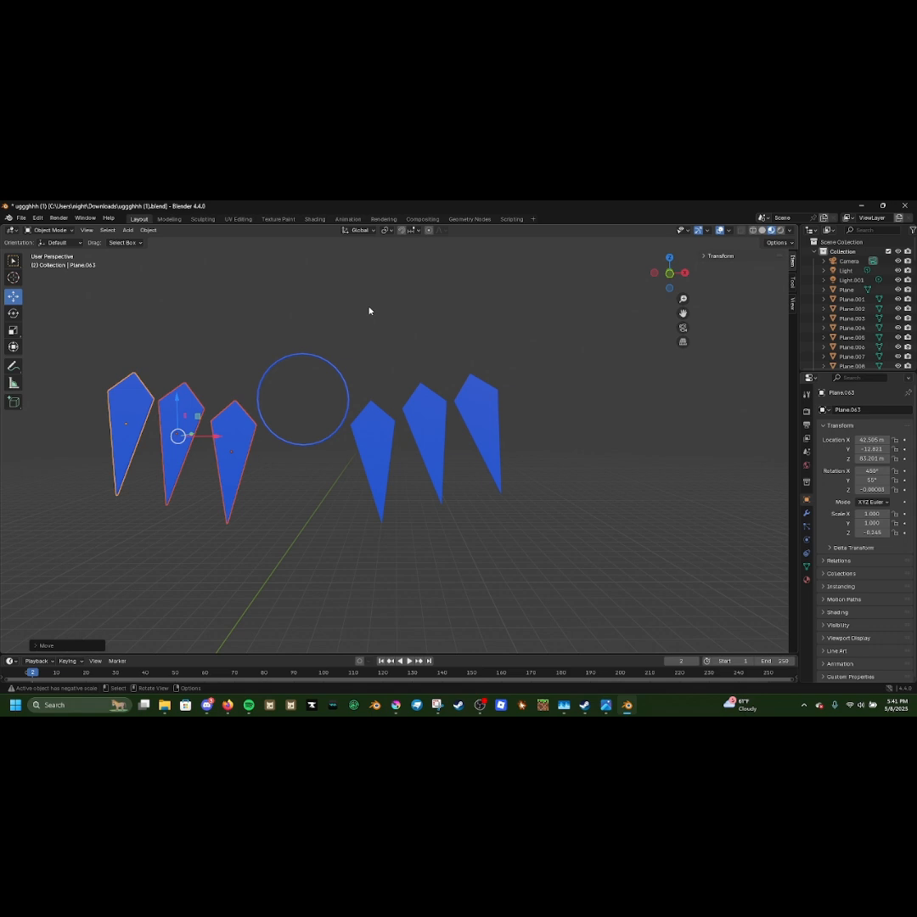
left_click(365, 329)
mouse_move(372, 332)
middle_mouse_down()
mouse_move(364, 334)
mouse_move(408, 332)
mouse_move(408, 345)
mouse_move(389, 352)
mouse_move(385, 339)
middle_mouse_up()
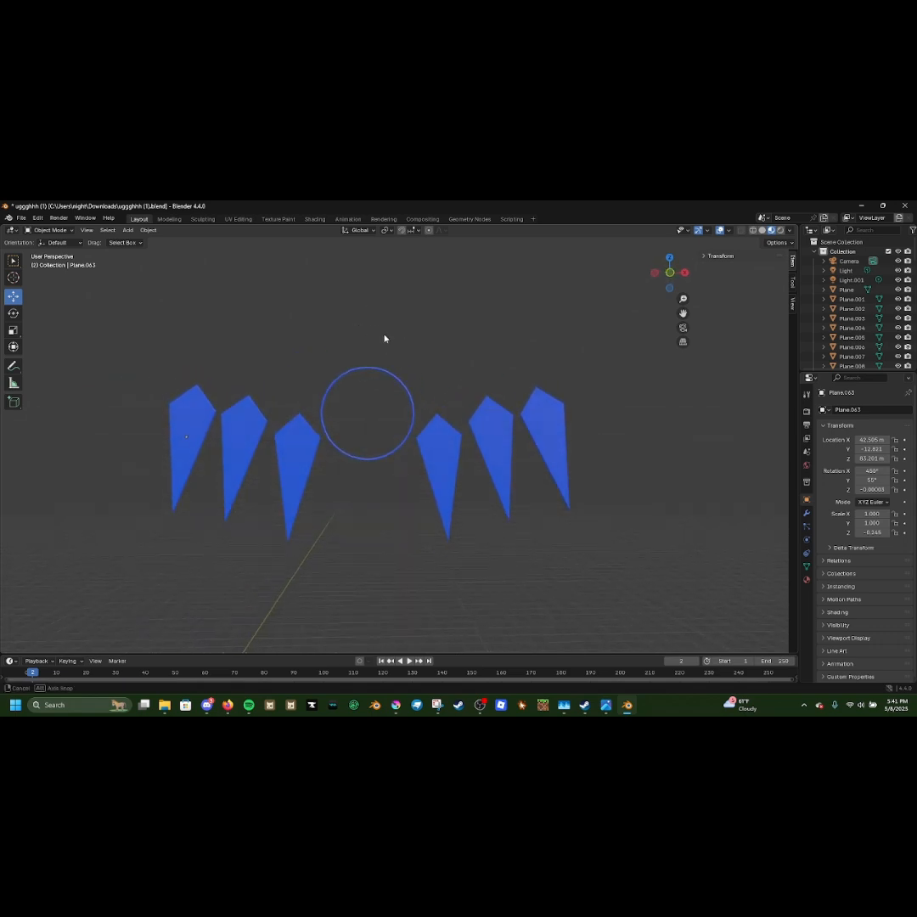
middle_click_drag(291, 357, 68, 343)
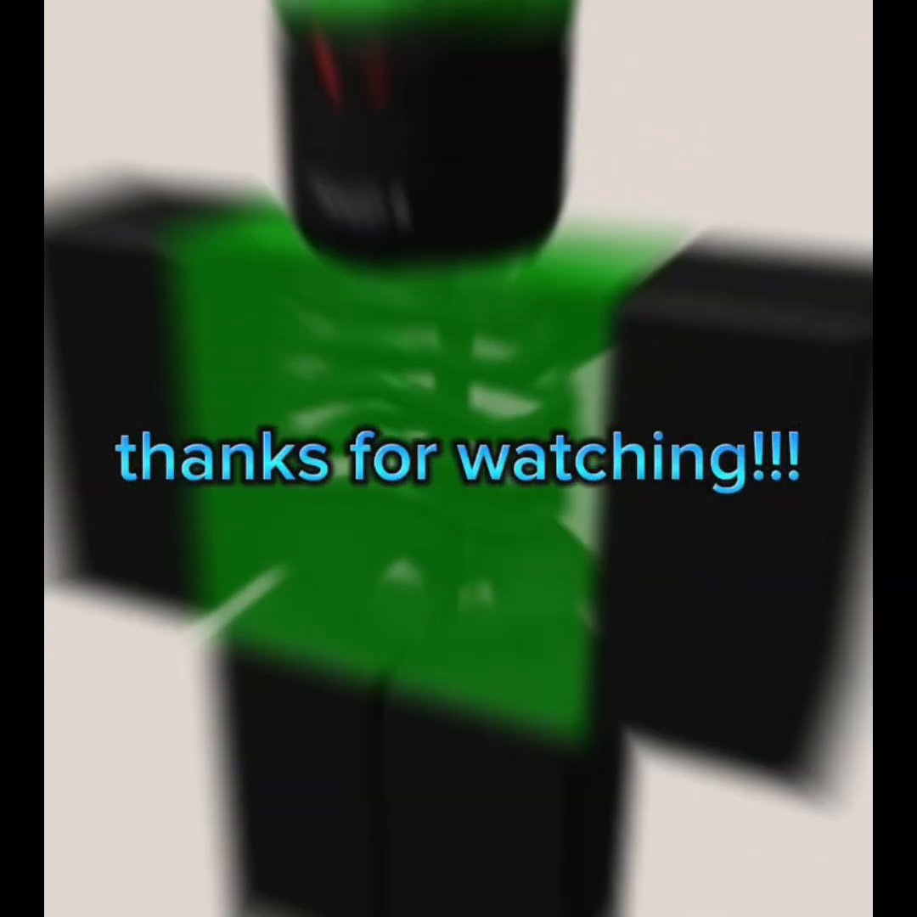